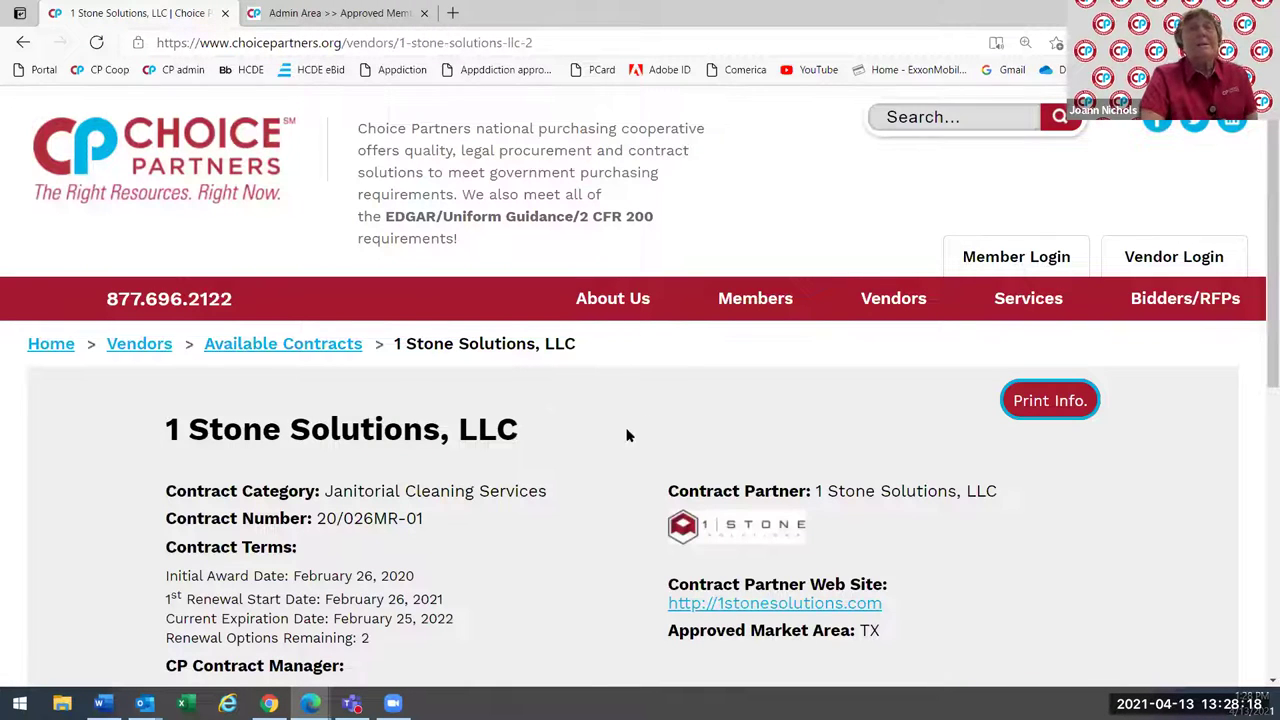
Examine the contract terms, approved services and status details on the 1 Stone Solutions, LLC vendor page
scroll(626, 434, down, 1)
scroll(590, 471, down, 1)
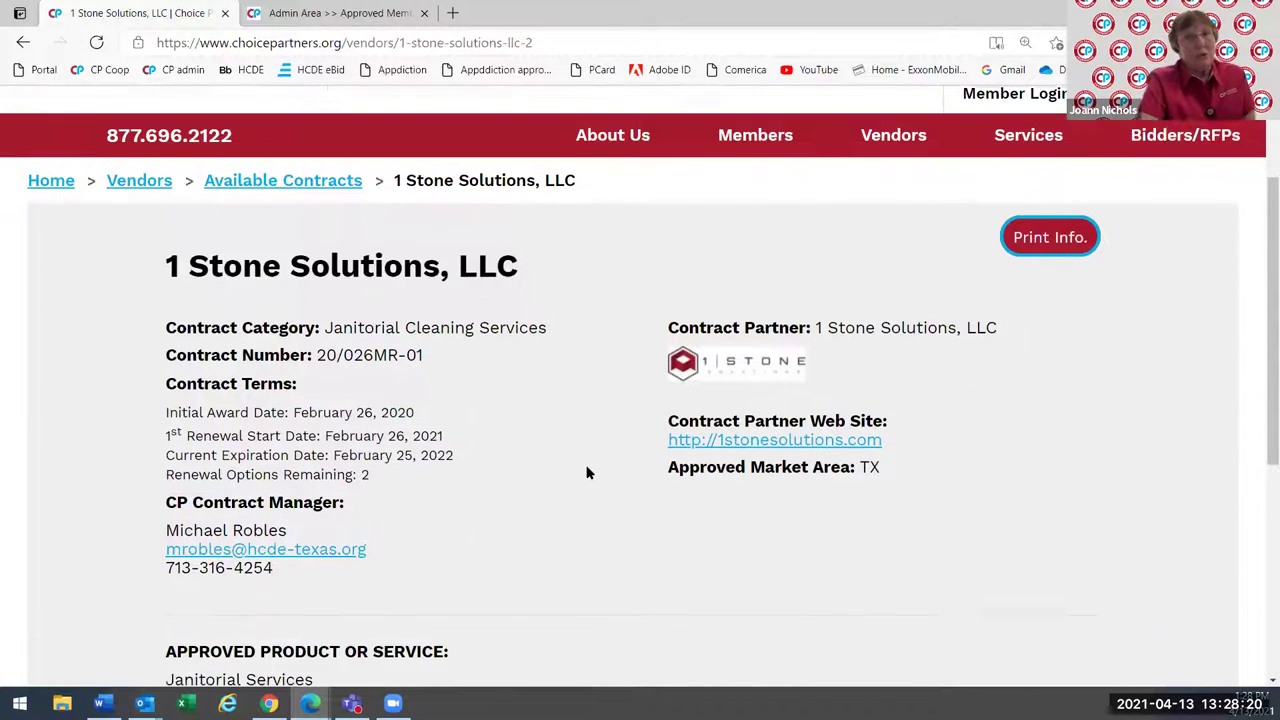
scroll(594, 468, down, 1)
scroll(594, 466, up, 1)
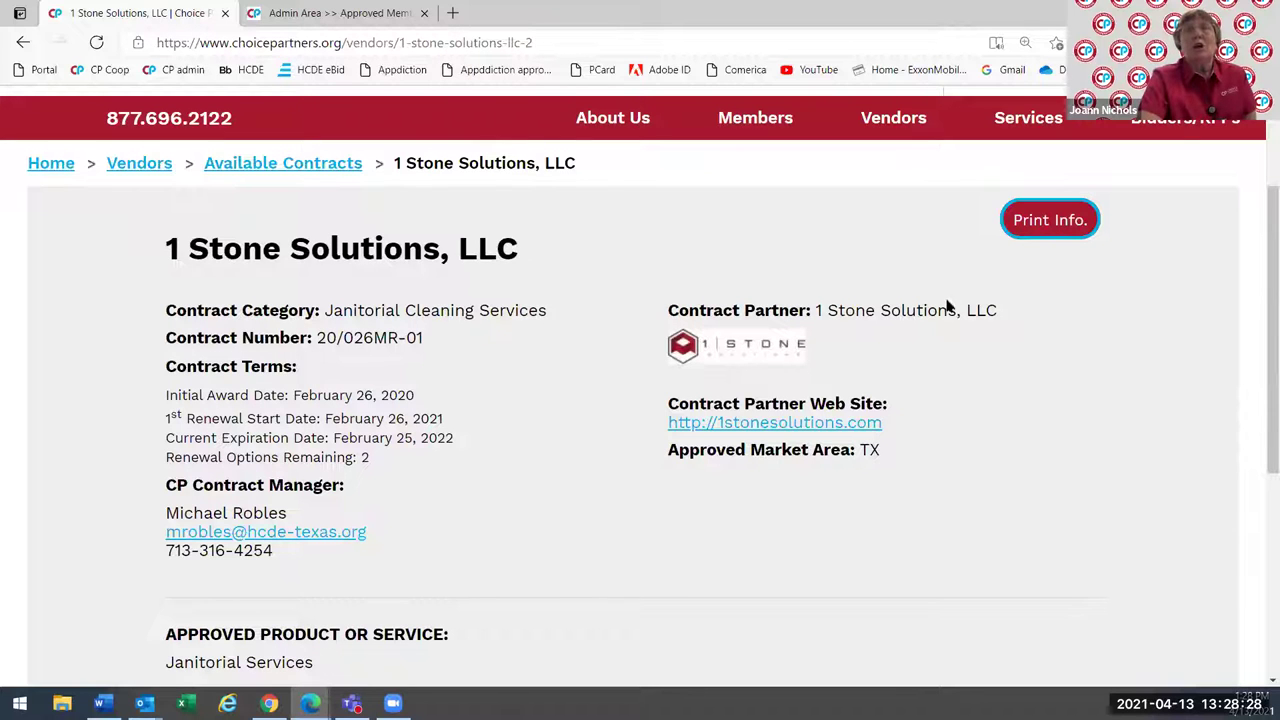
scroll(338, 302, down, 1)
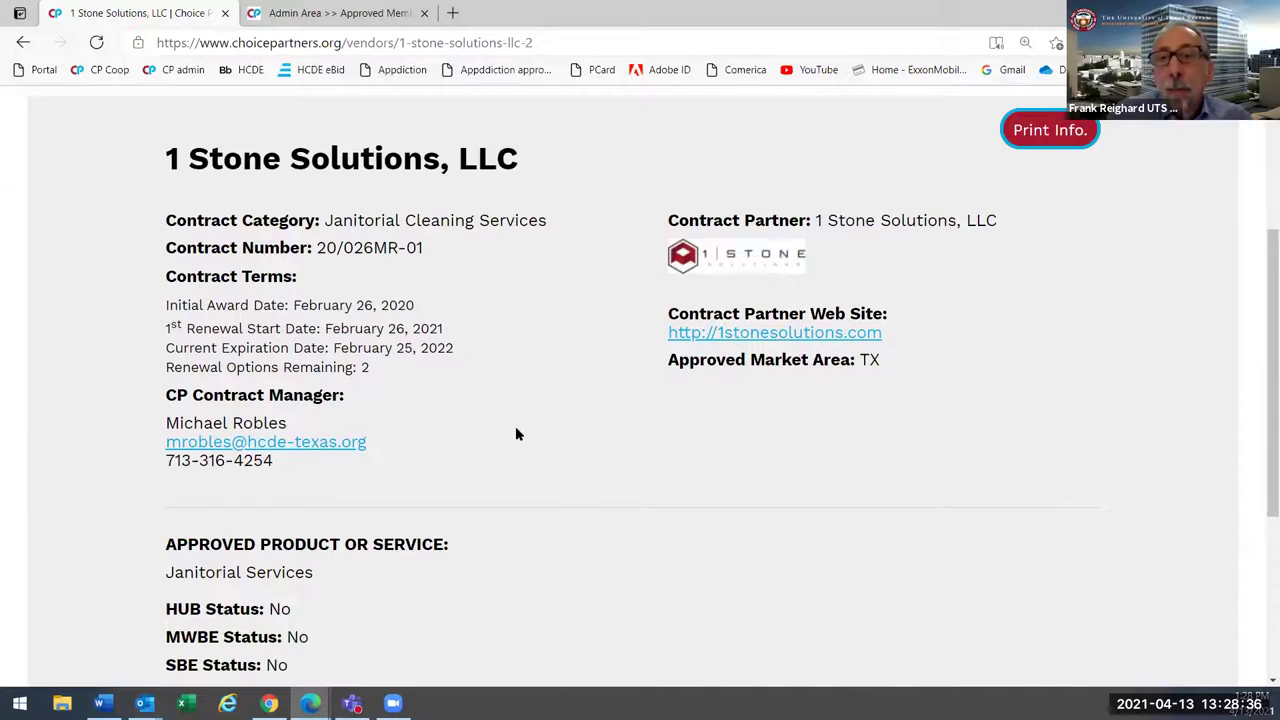
scroll(516, 434, down, 1)
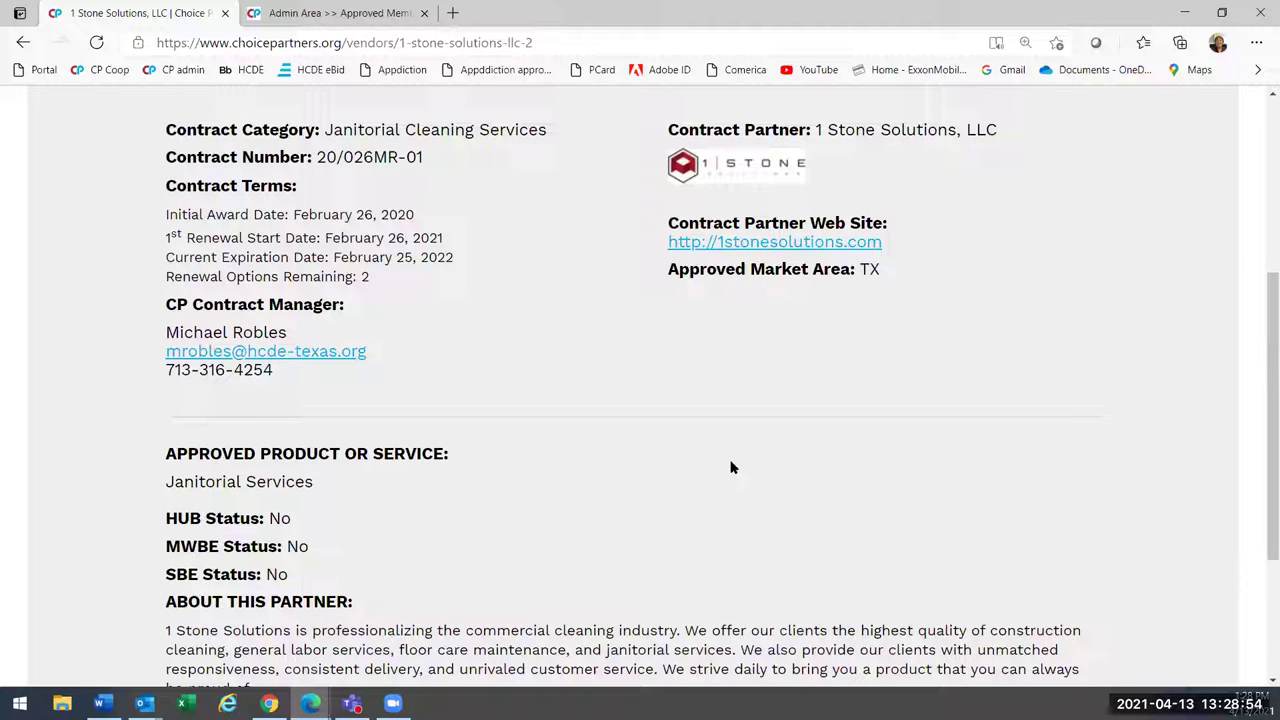
scroll(730, 467, up, 1)
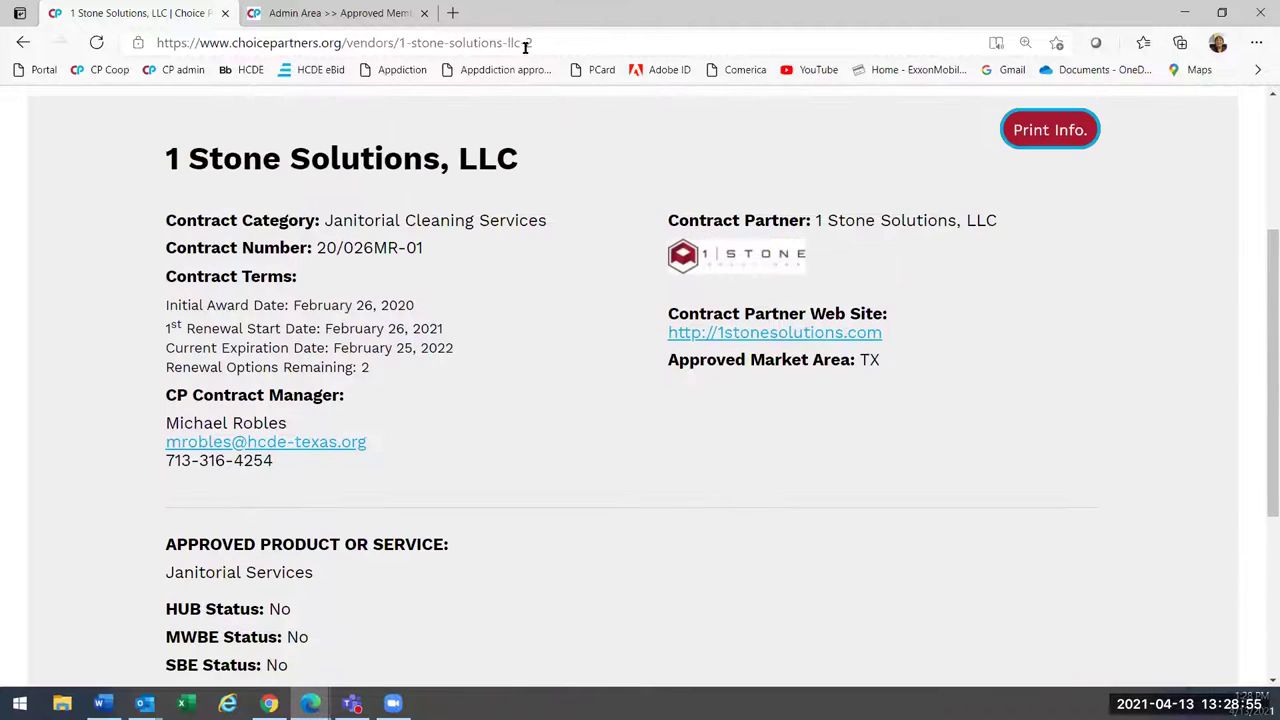
Search the approved members in the admin area for the member name "texas system"
click(363, 14)
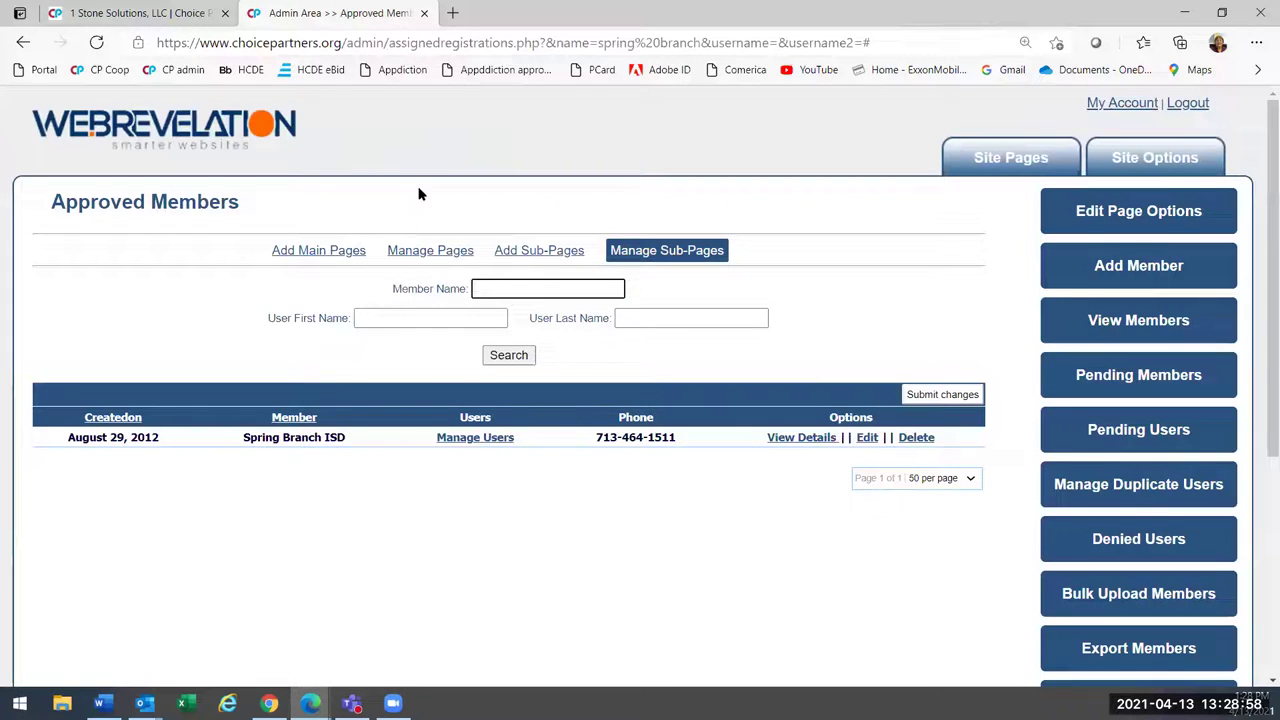
click(504, 288)
text(texas system)
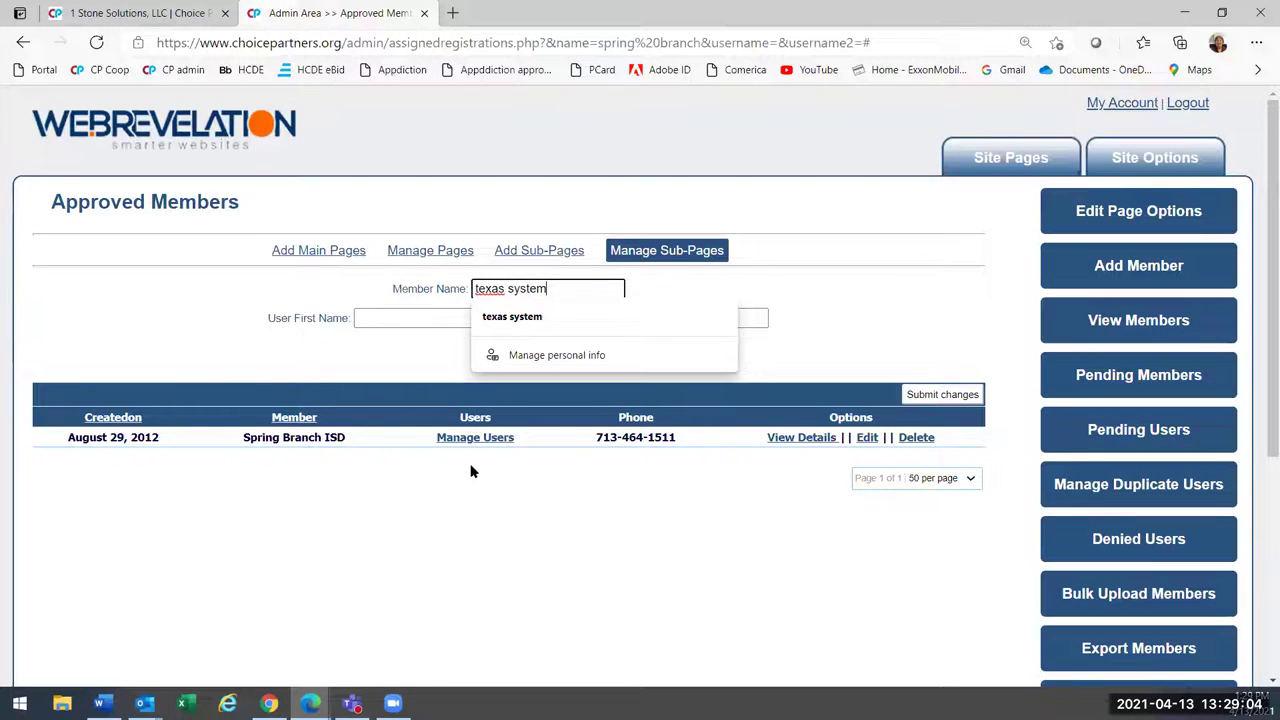
click(545, 316)
click(508, 355)
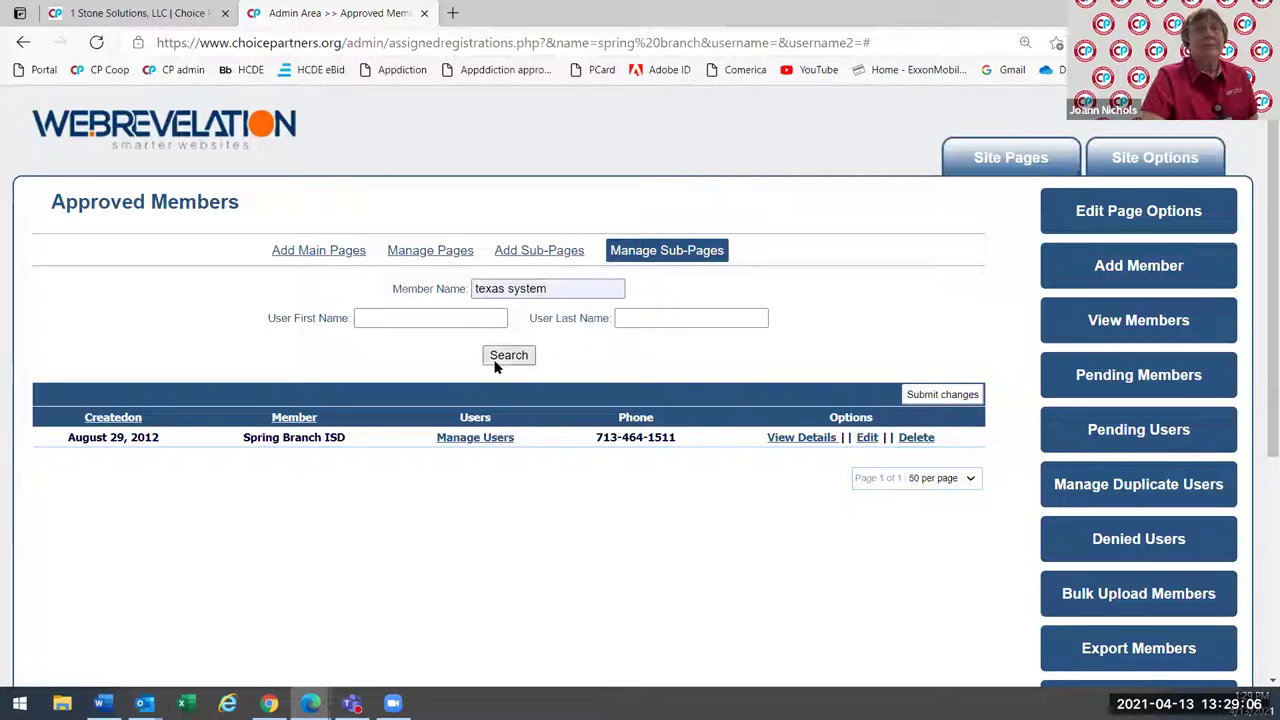
Open the user management window for University of Texas System, review its registered users, and close it
click(465, 438)
scroll(466, 440, down, 4)
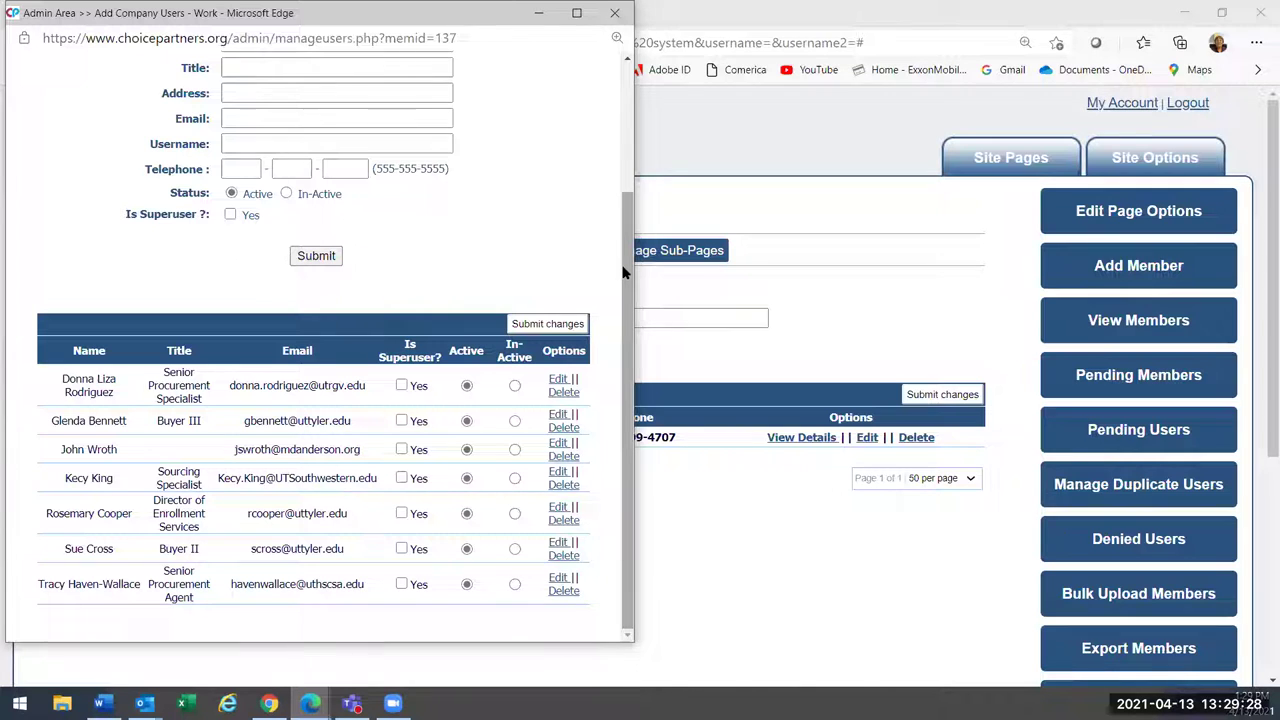
drag(630, 300, 633, 162)
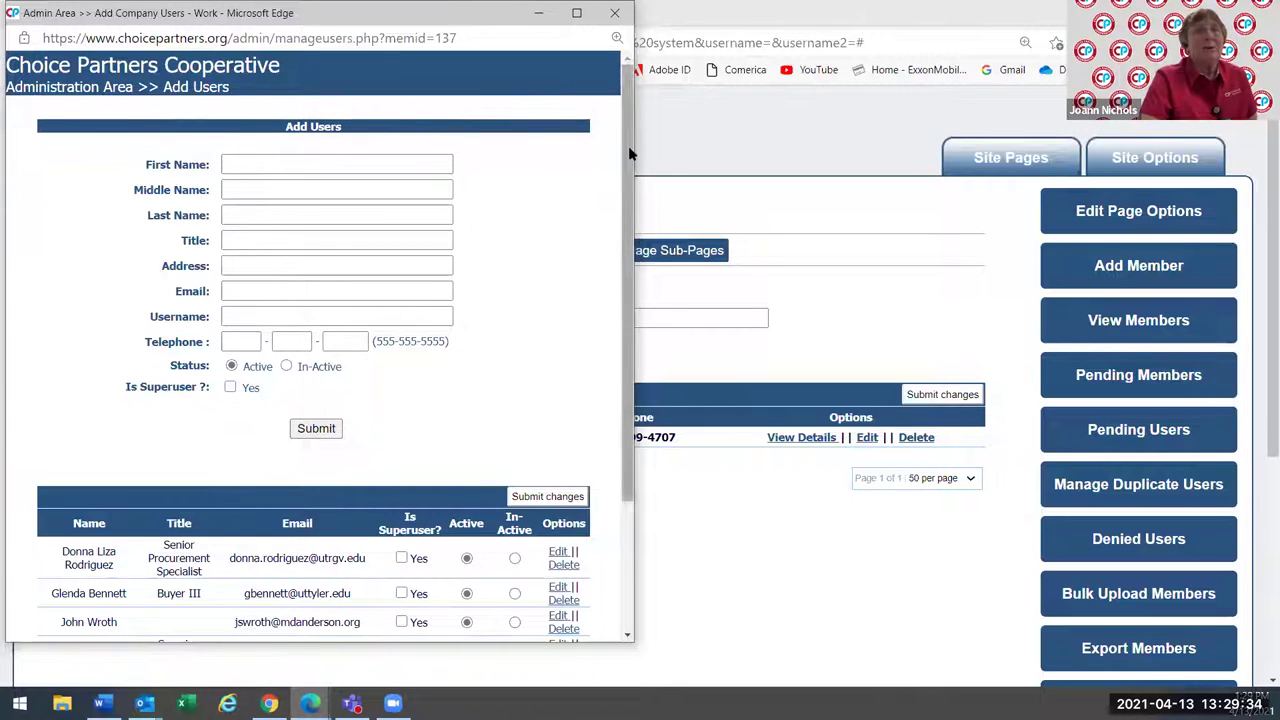
drag(629, 166, 628, 282)
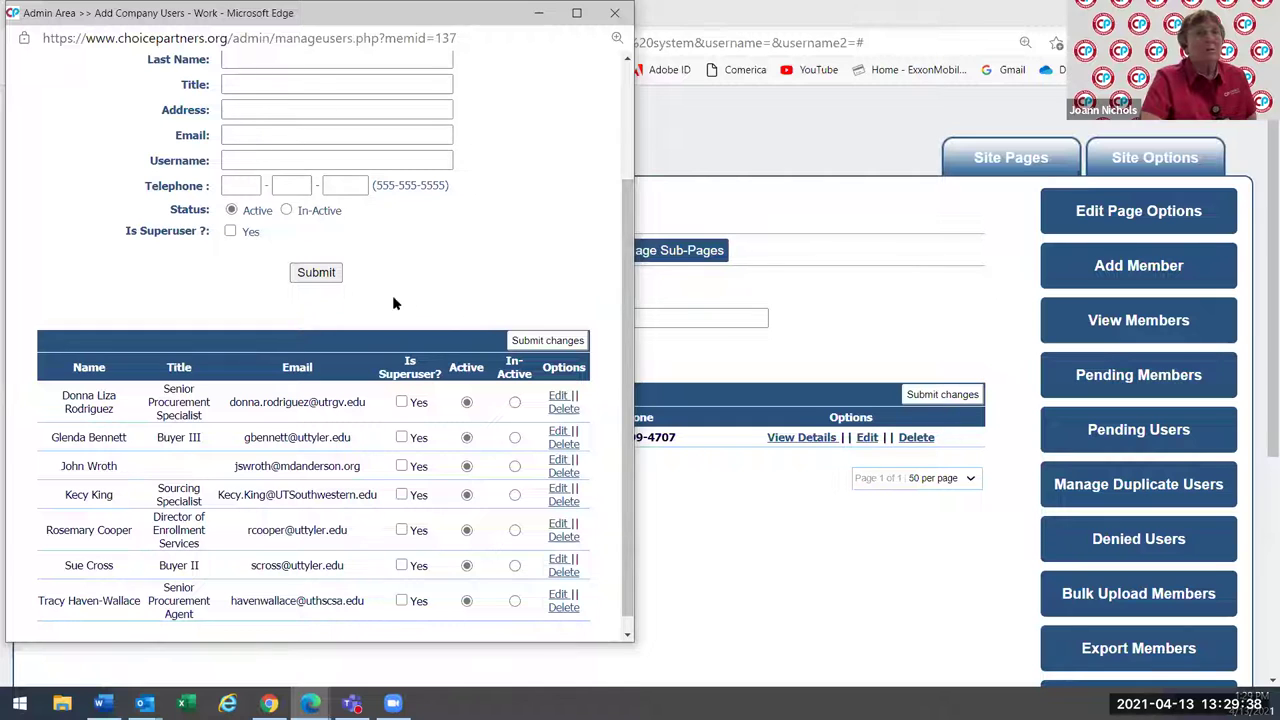
scroll(524, 229, up, 3)
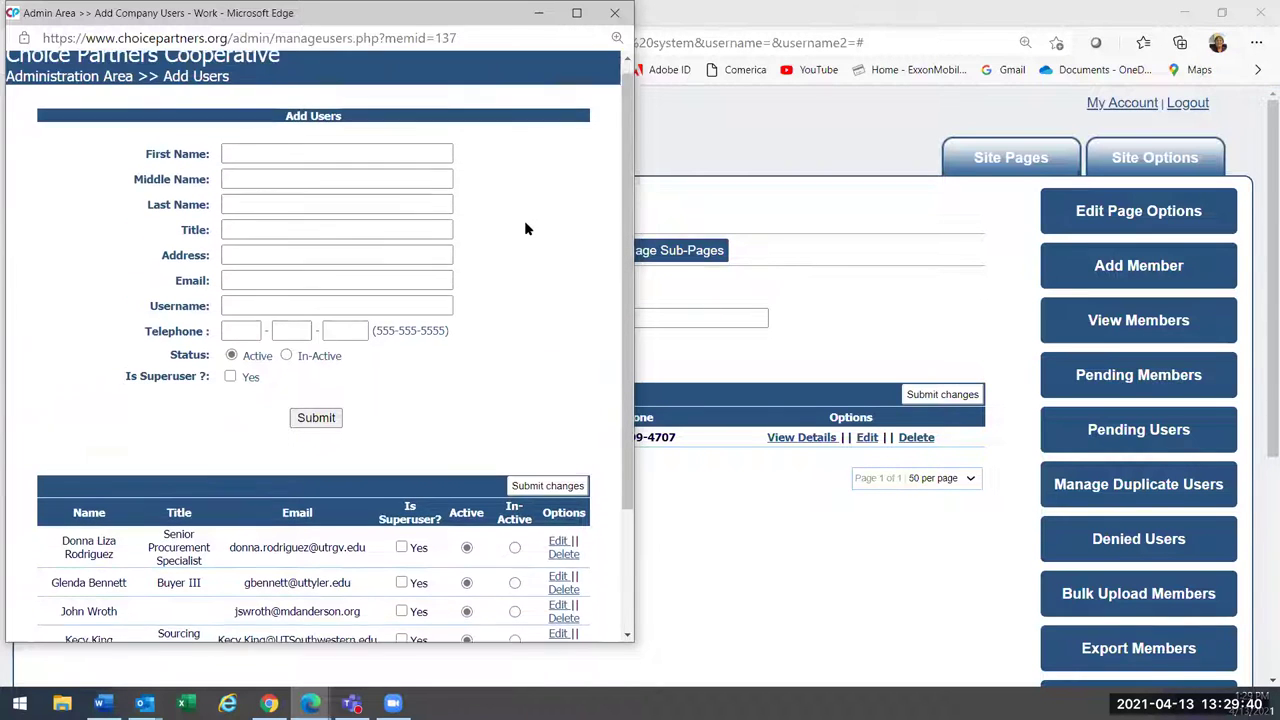
scroll(524, 229, down, 2)
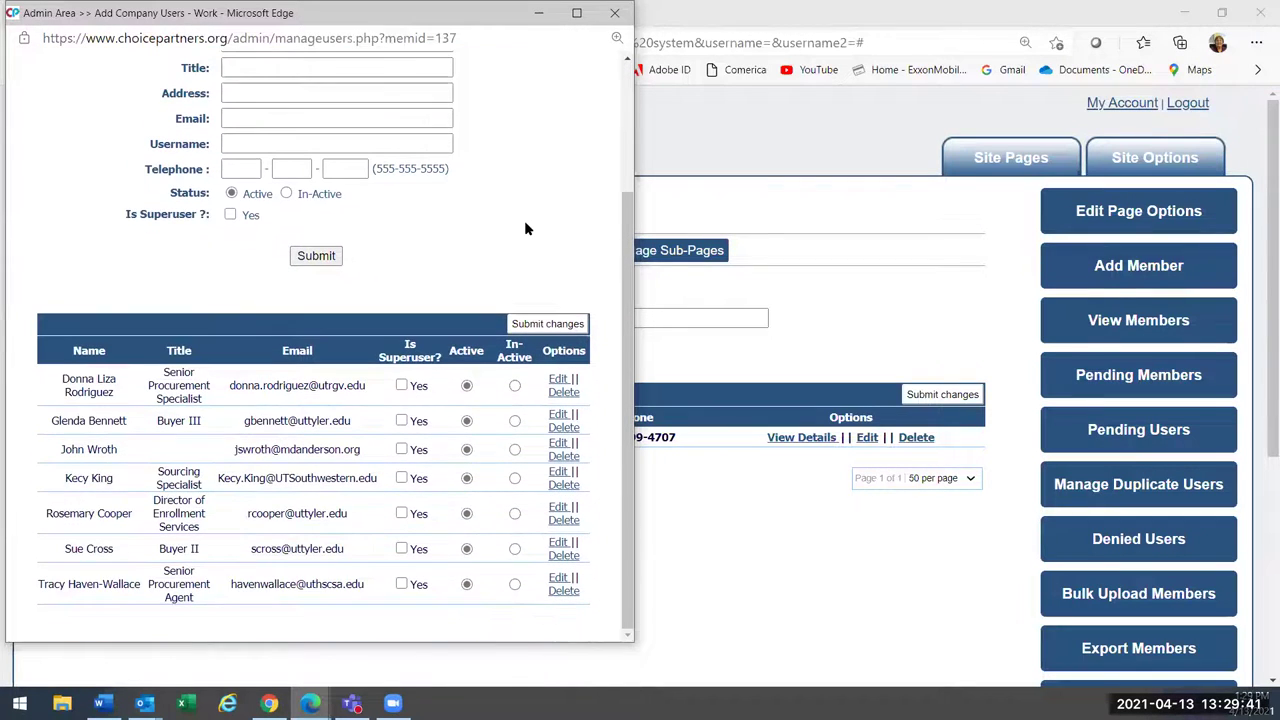
click(615, 13)
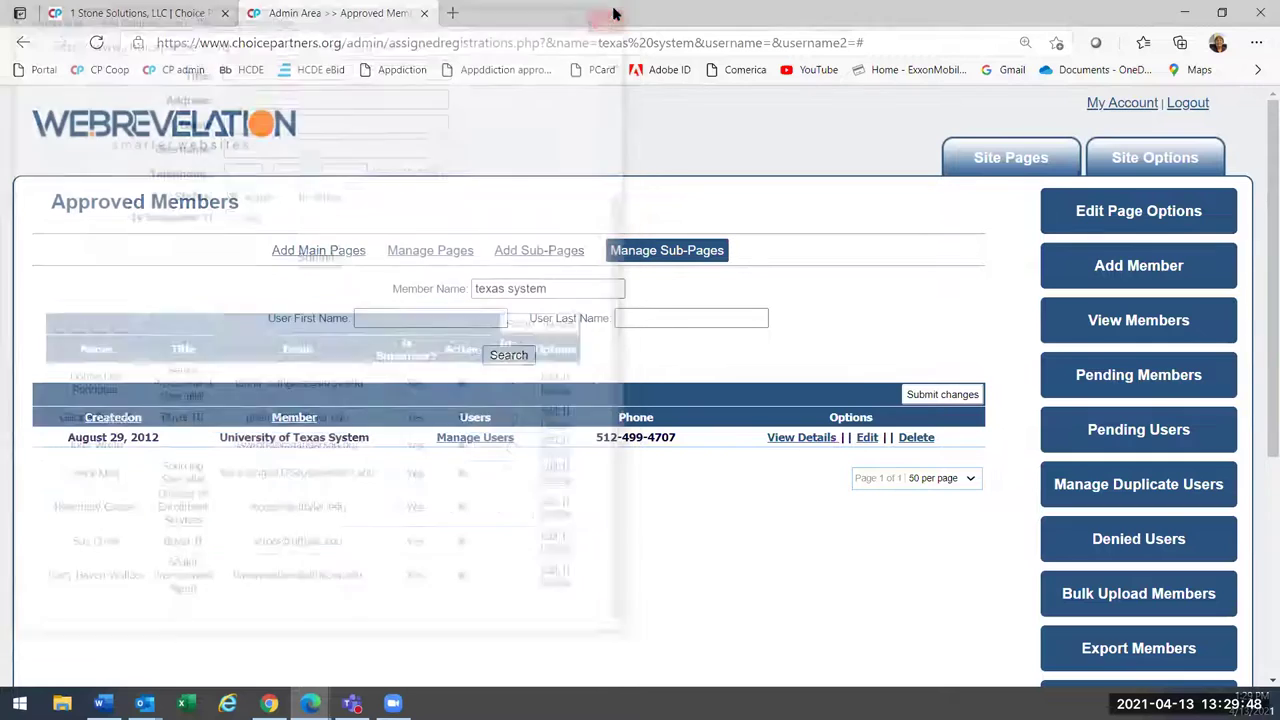
Return to the public Choice Partners site and open the new account setup form from the Member Login page
click(190, 13)
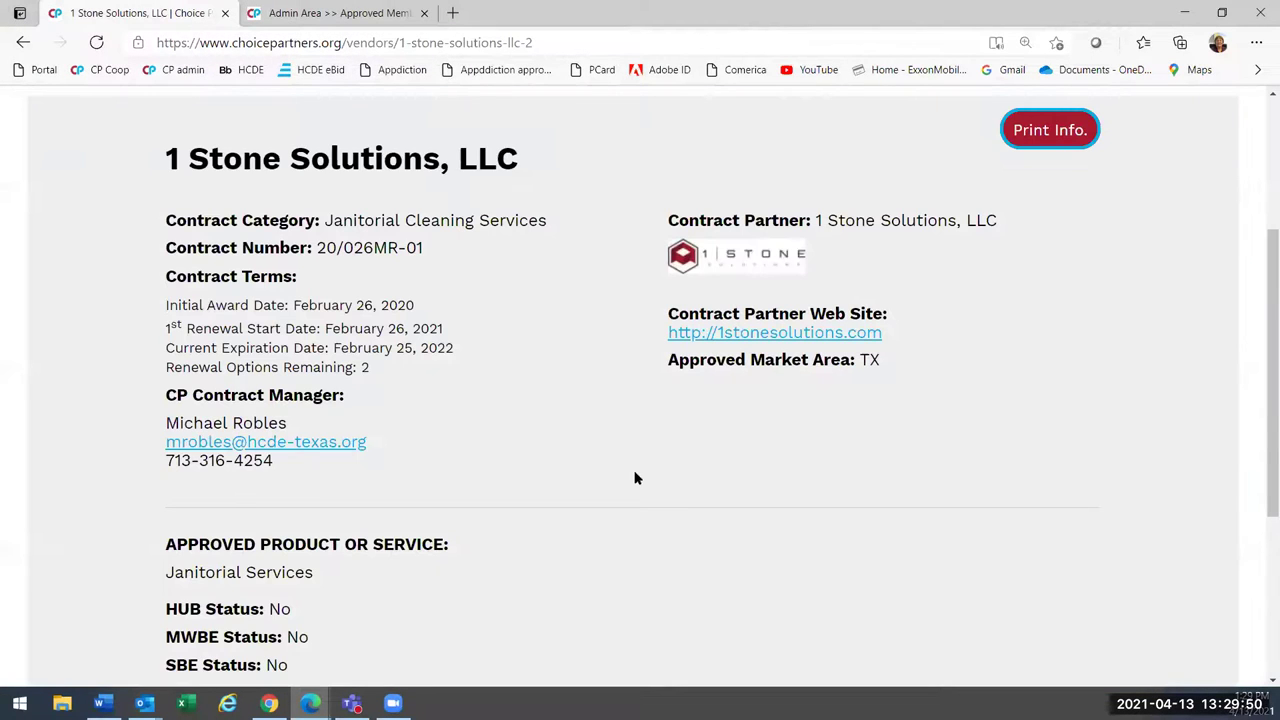
scroll(600, 345, up, 3)
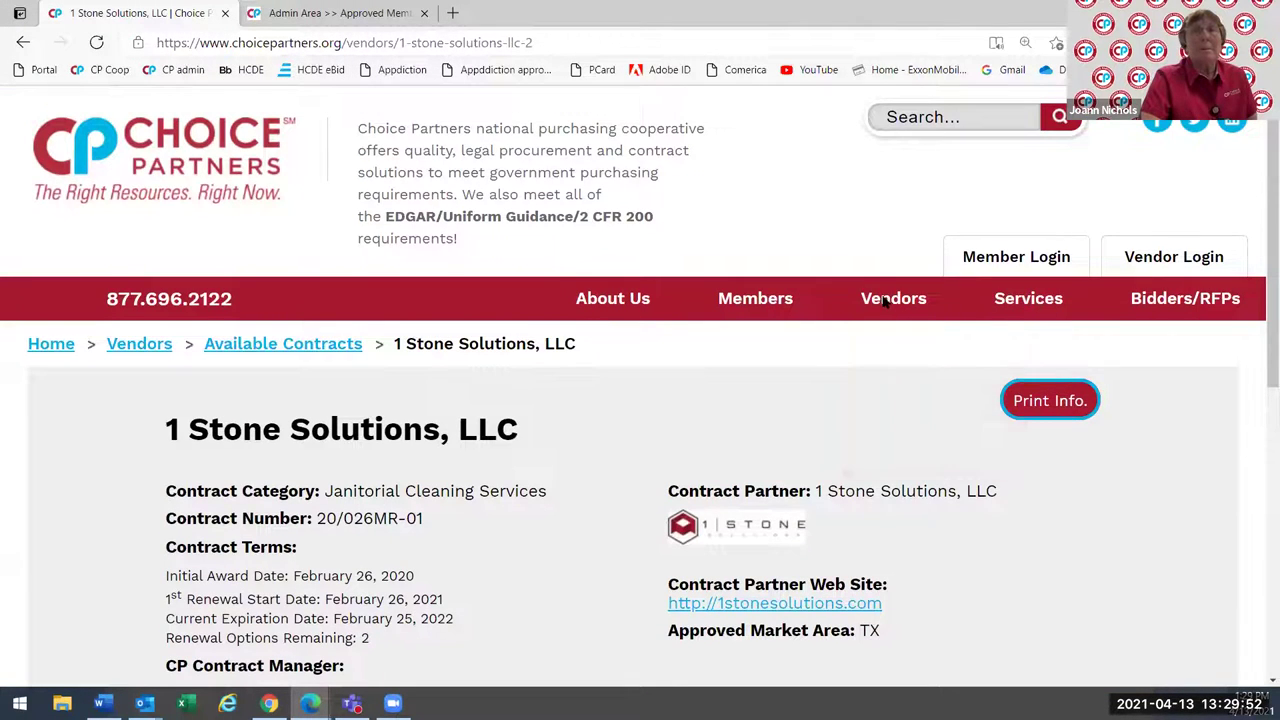
mouse_move(758, 300)
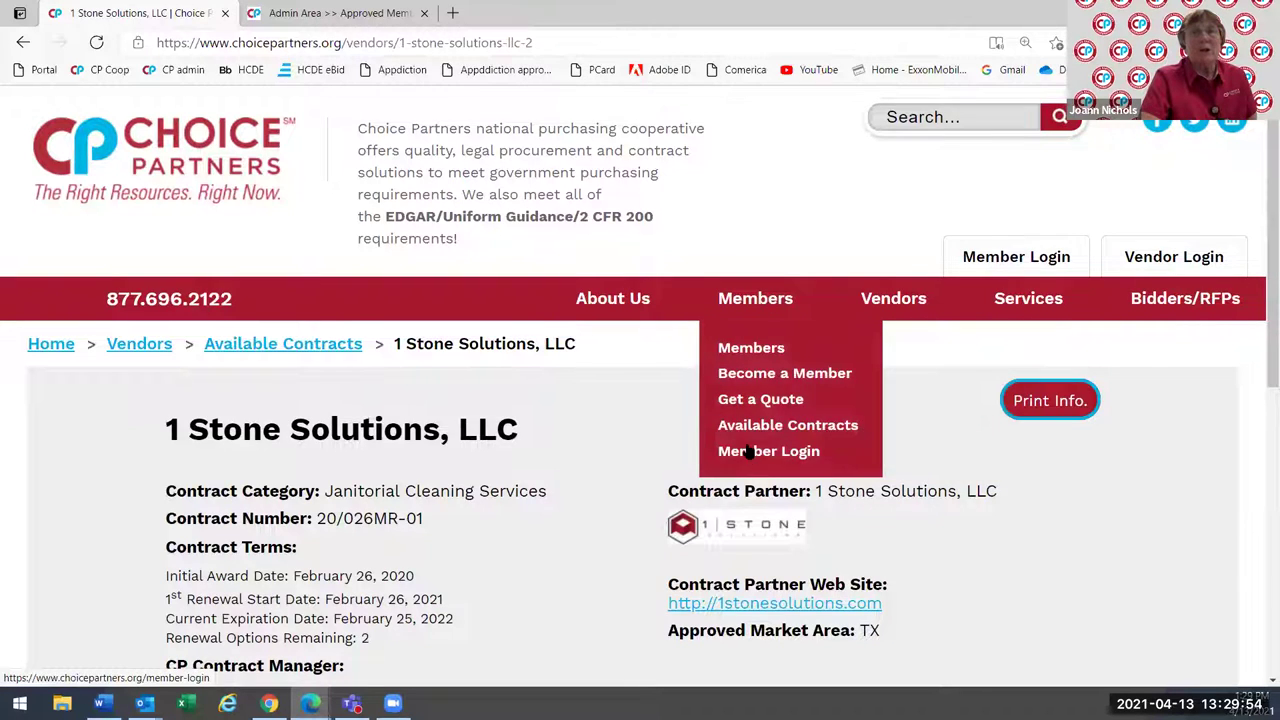
click(748, 452)
scroll(408, 520, down, 2)
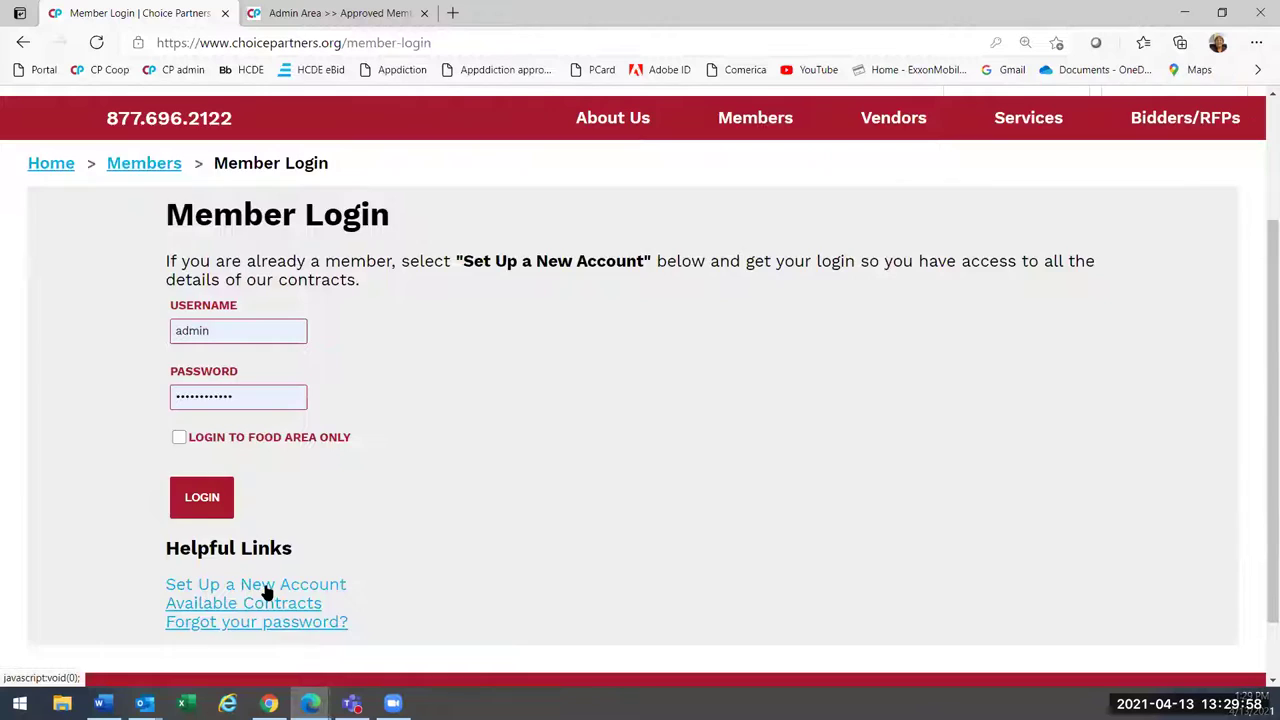
click(268, 584)
Enter University of Texas System as the entity name by looking up "texas sys" and choosing the suggested match
click(512, 374)
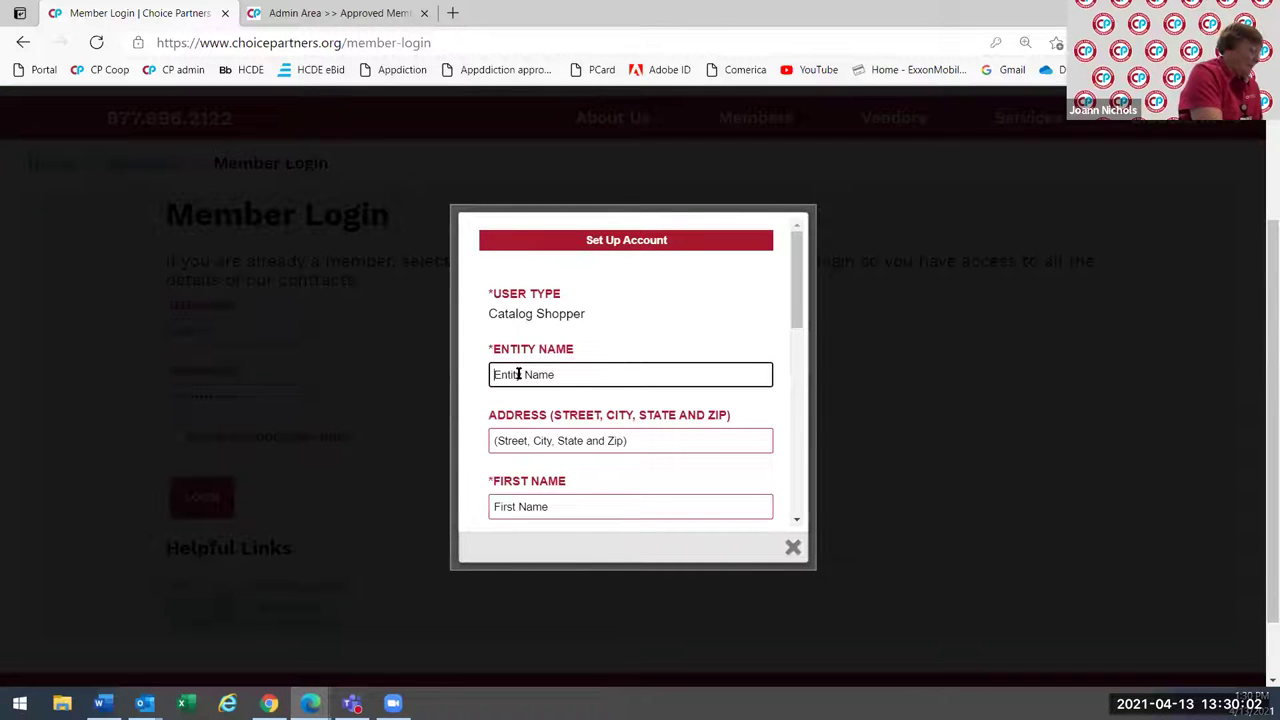
text(texas sy)
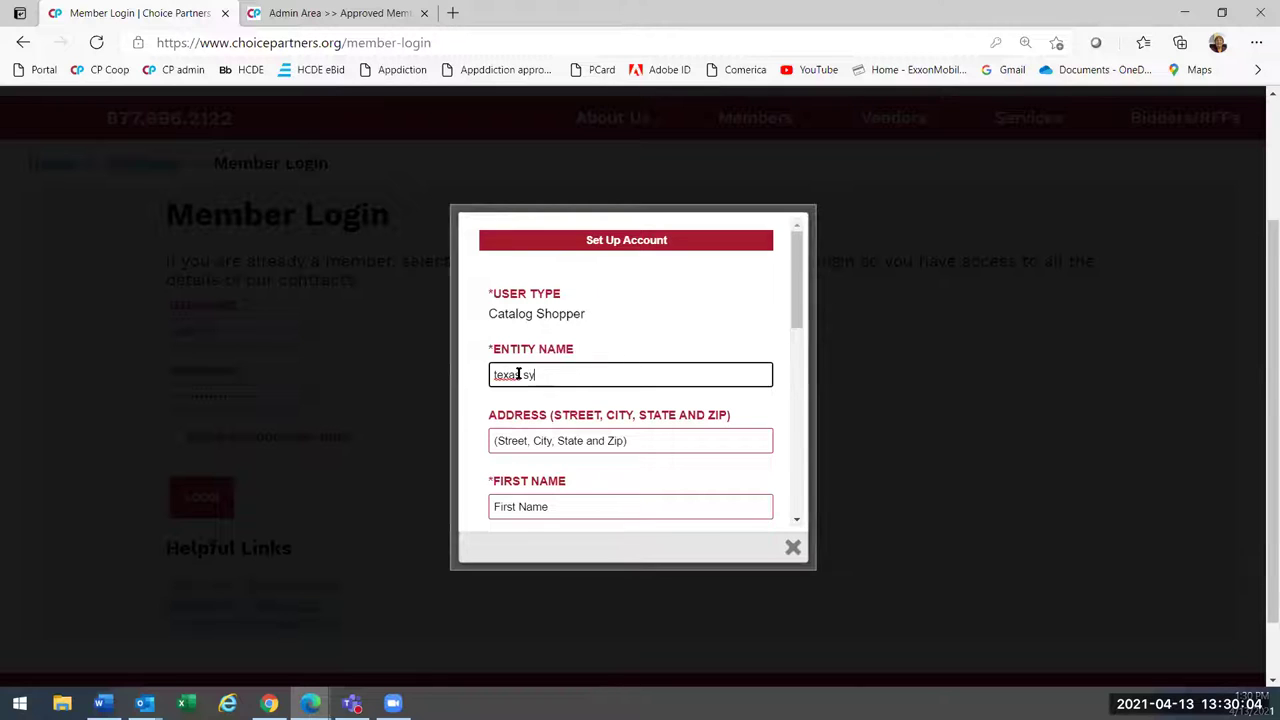
text(s)
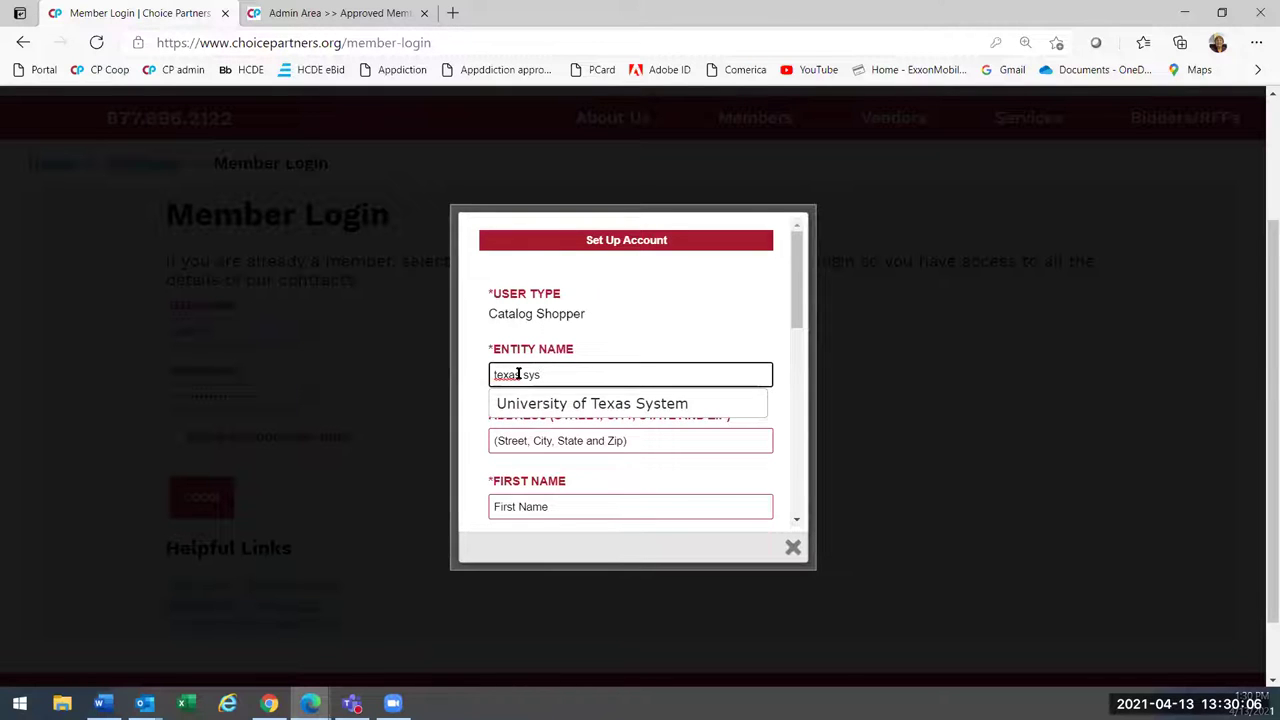
click(628, 407)
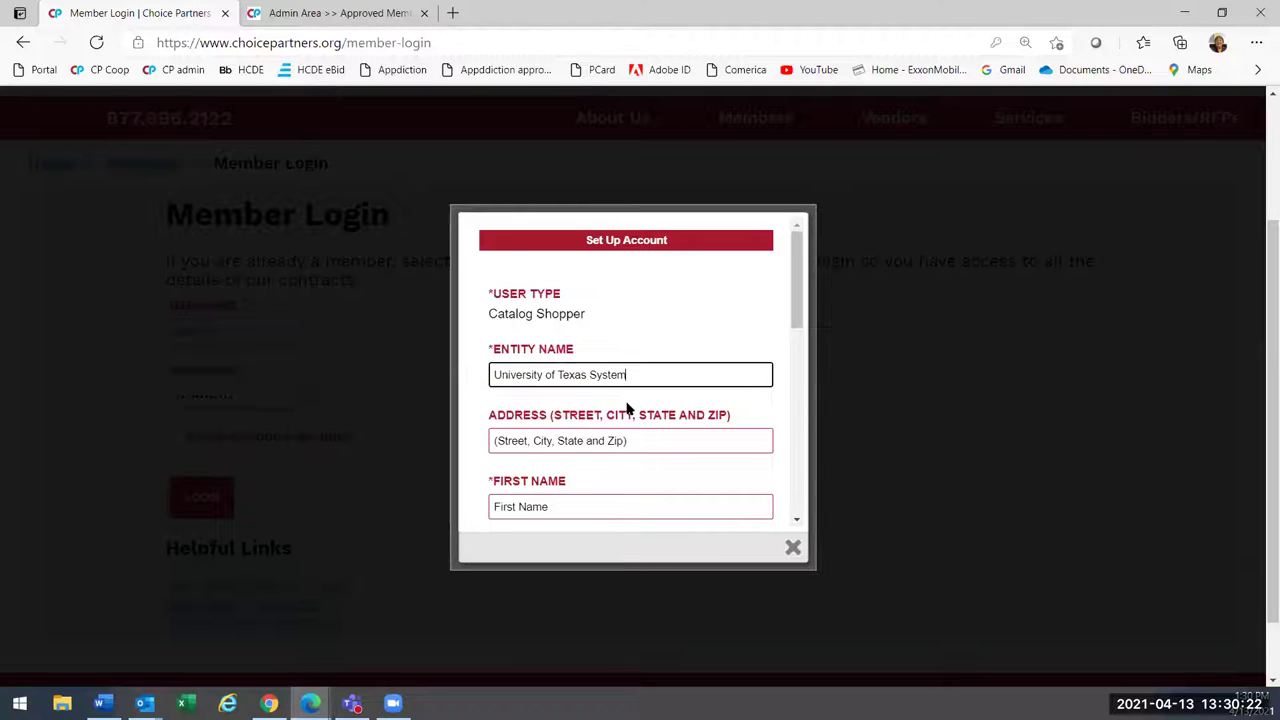
Review the remaining fields of the account setup form and close it without submitting
scroll(703, 467, down, 1)
scroll(700, 447, down, 1)
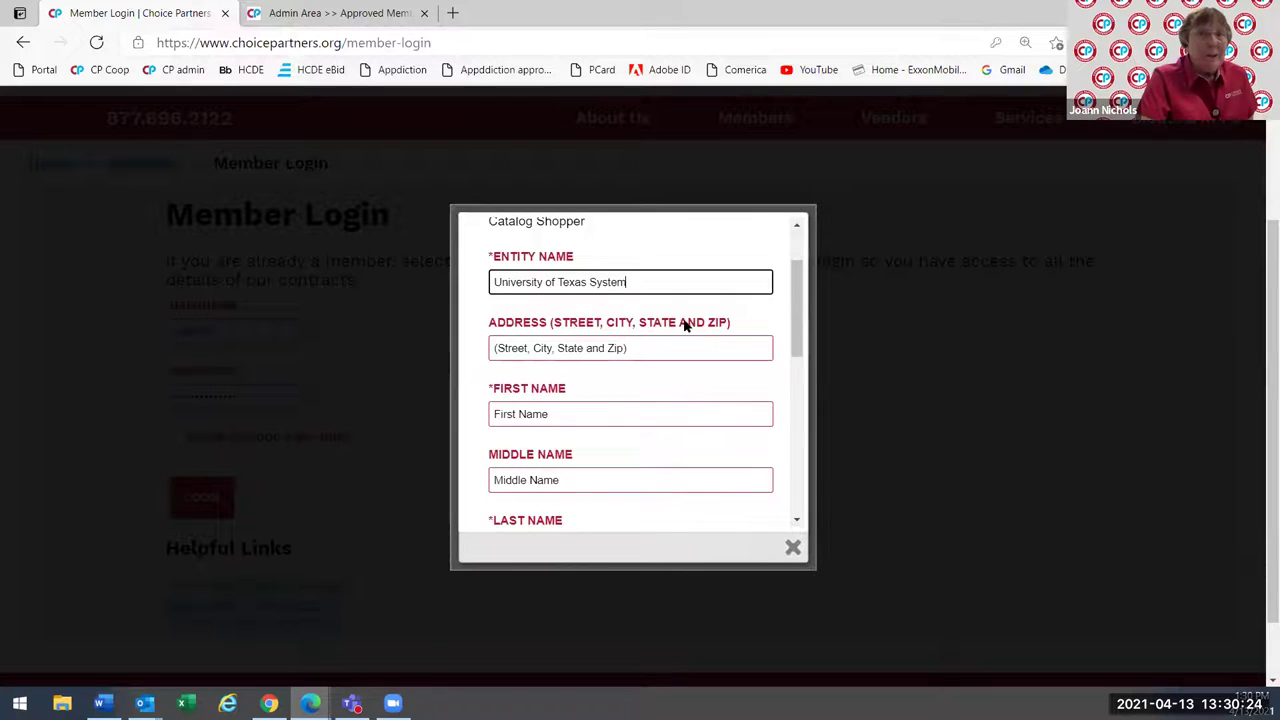
scroll(655, 393, down, 6)
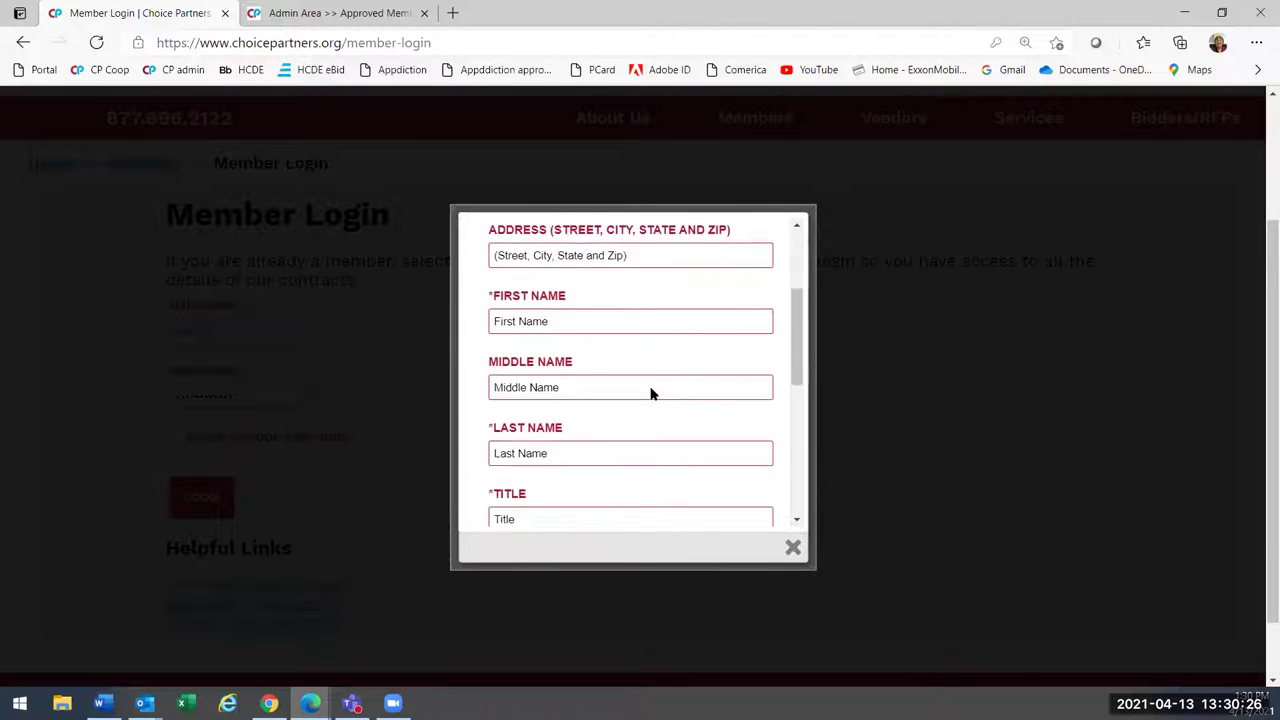
scroll(650, 393, down, 5)
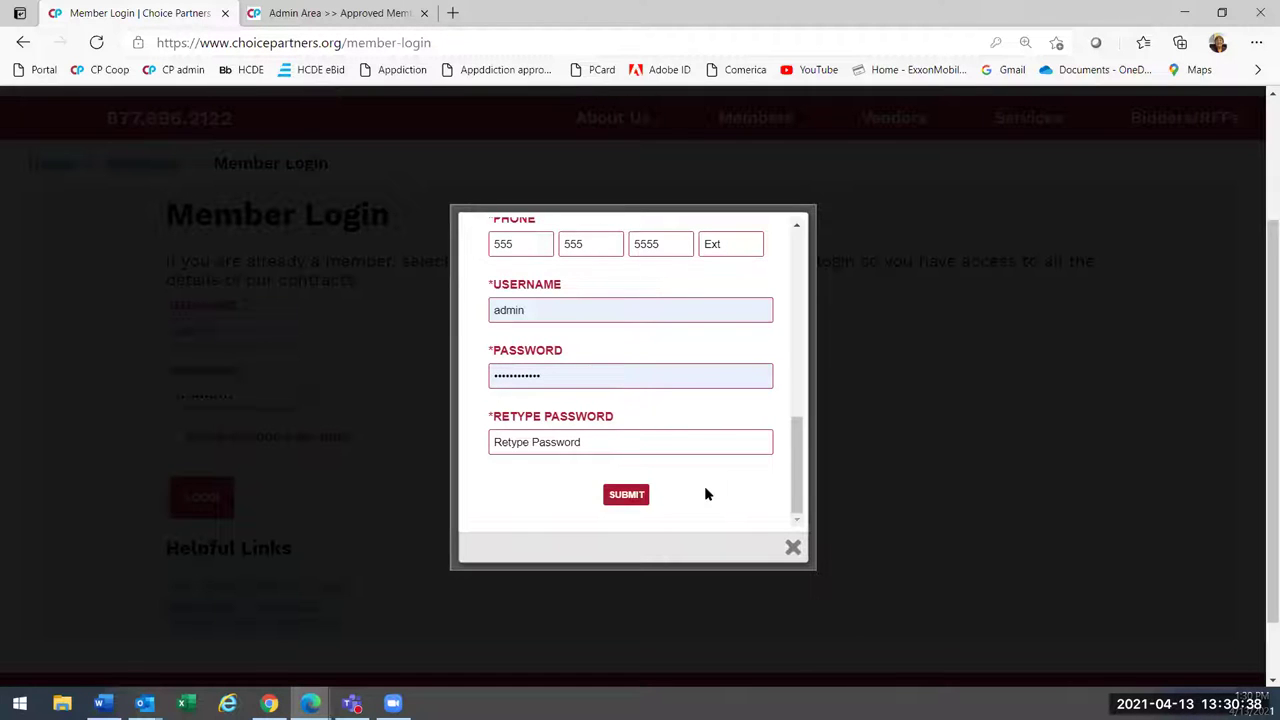
click(792, 549)
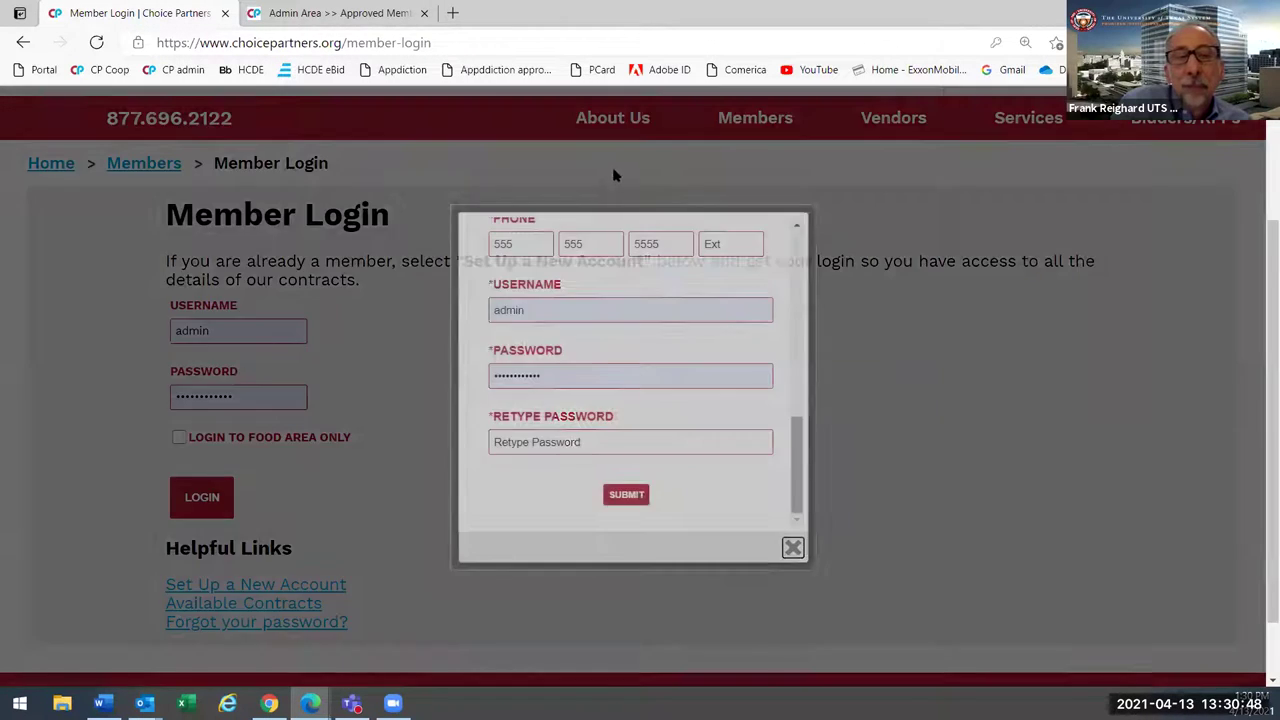
View the interlocal agreement member details for University of Texas System in the admin area, and close them
click(337, 12)
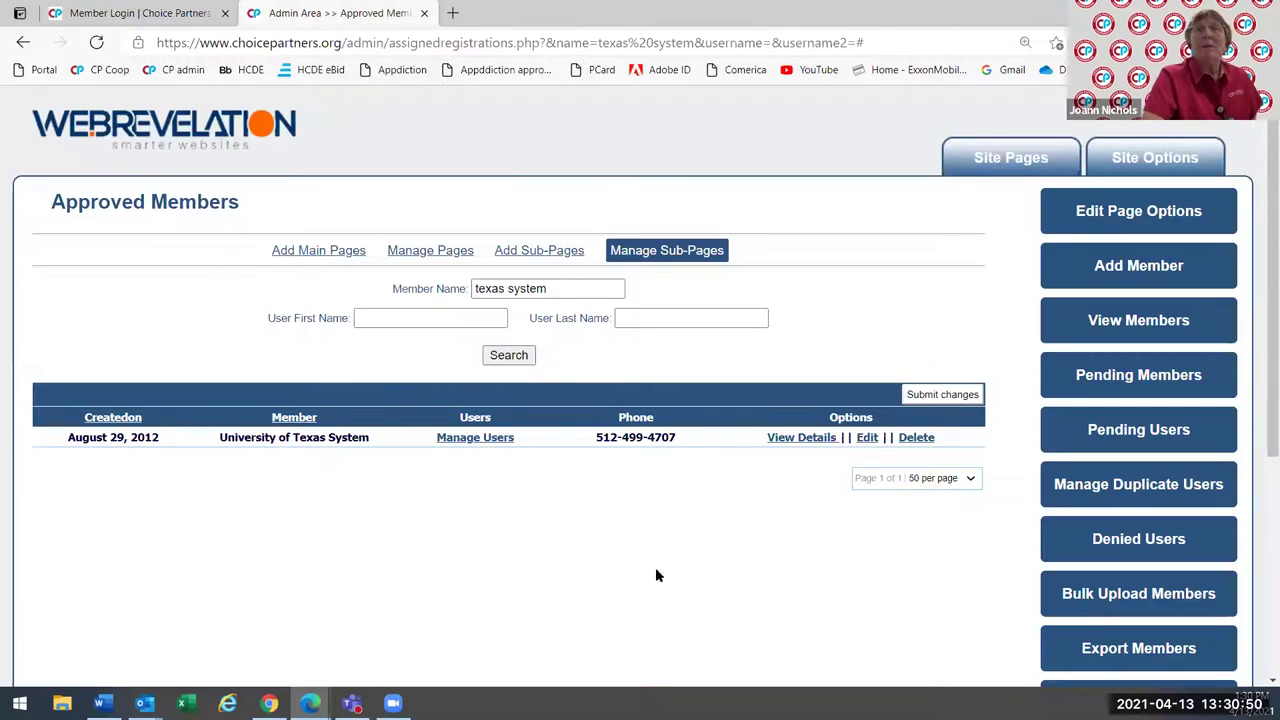
click(808, 442)
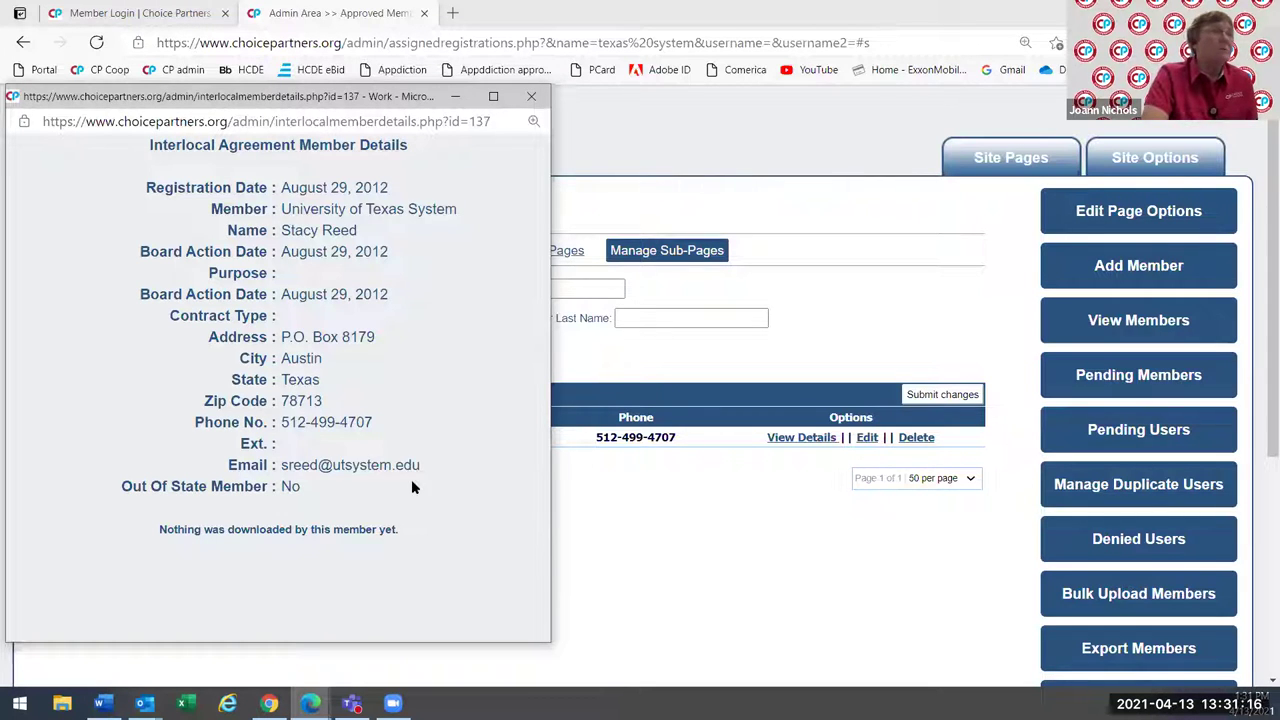
click(531, 97)
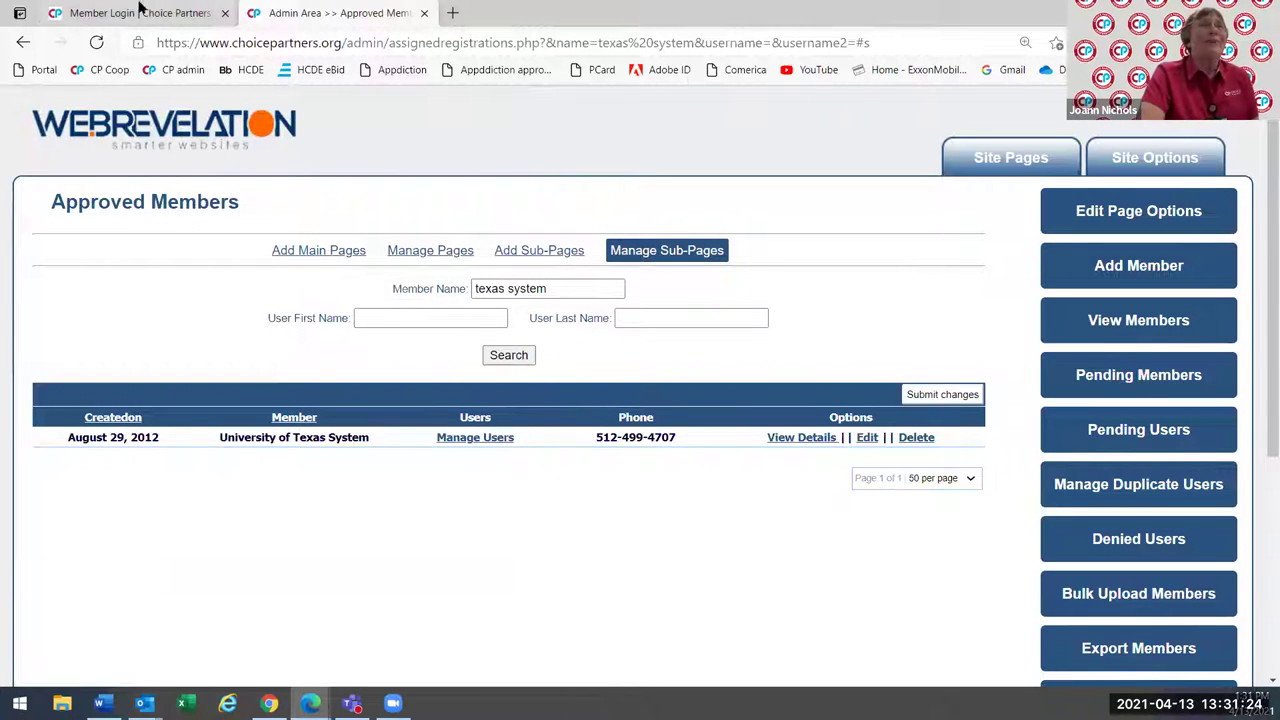
Go back to the public site and look through the Vendors/Contracts listing of available contracts
click(101, 15)
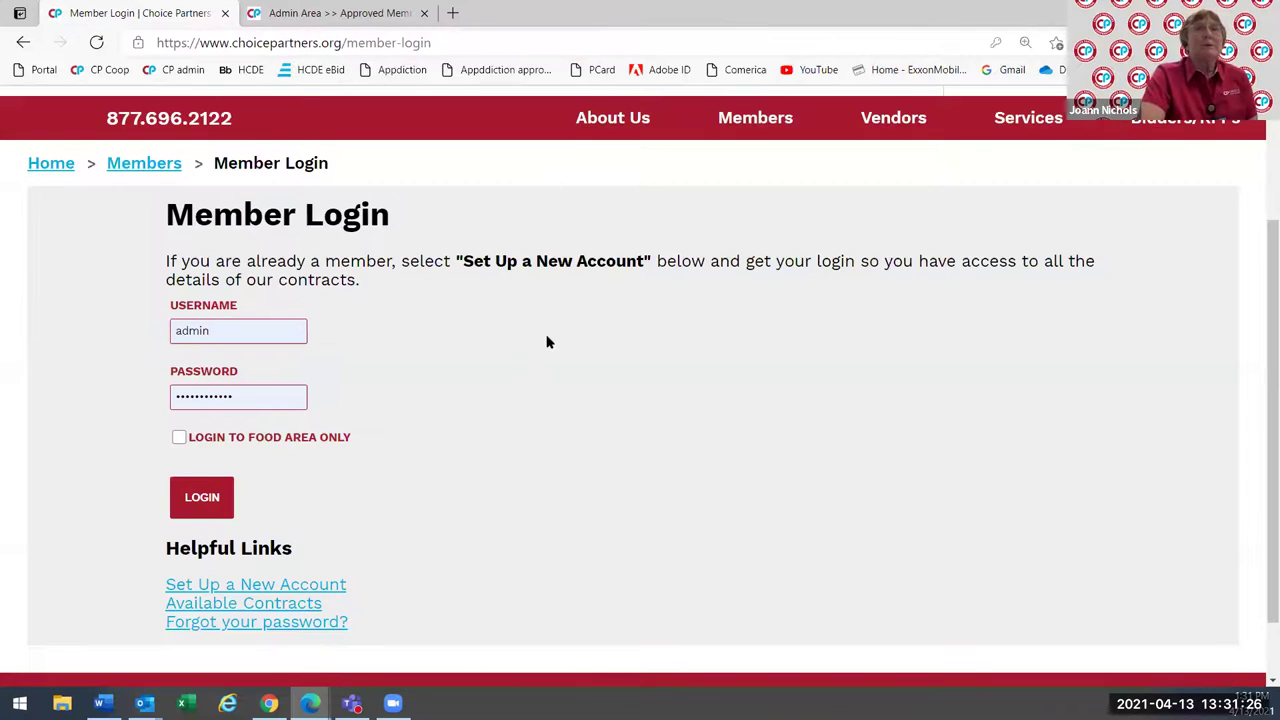
mouse_move(906, 120)
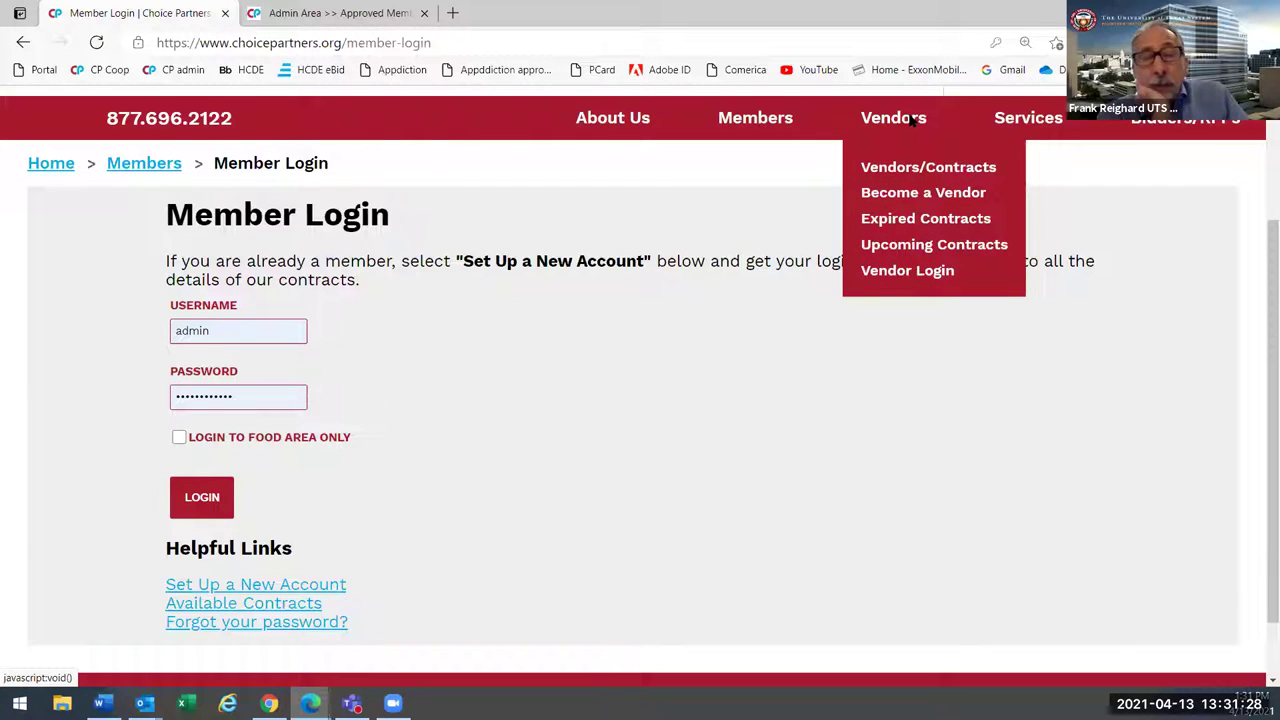
click(891, 167)
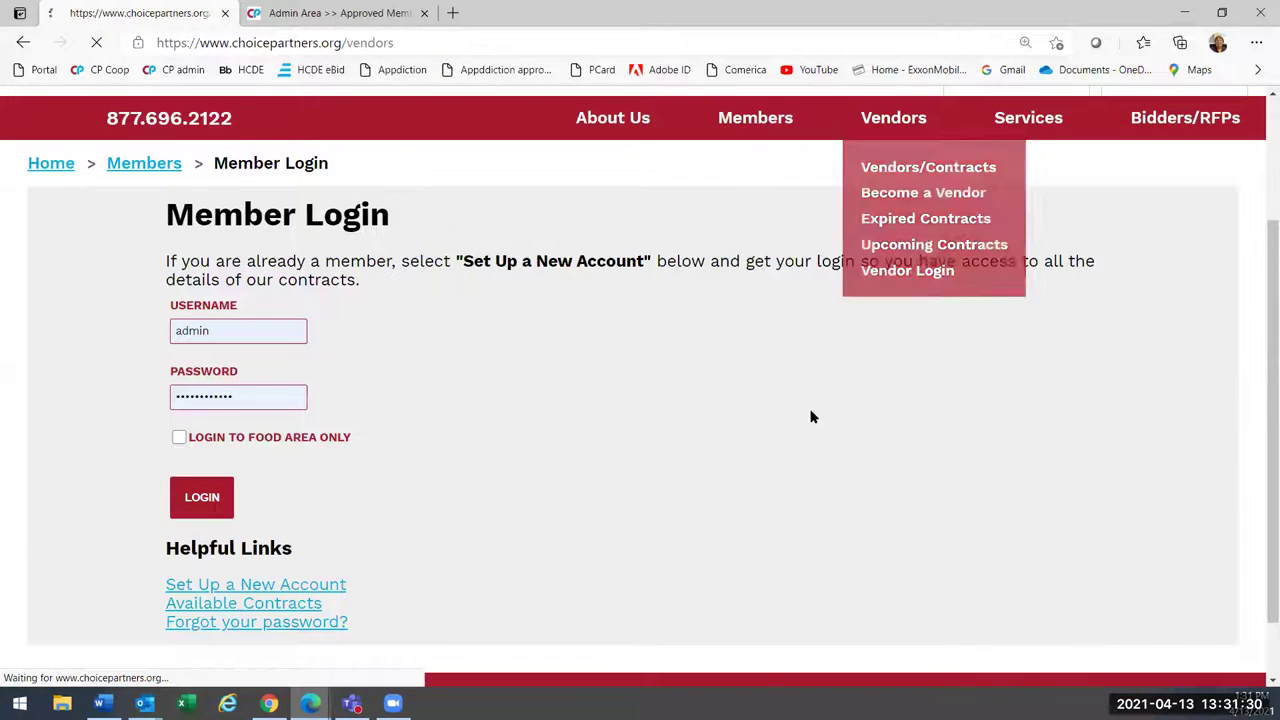
scroll(864, 366, down, 2)
scroll(863, 379, up, 2)
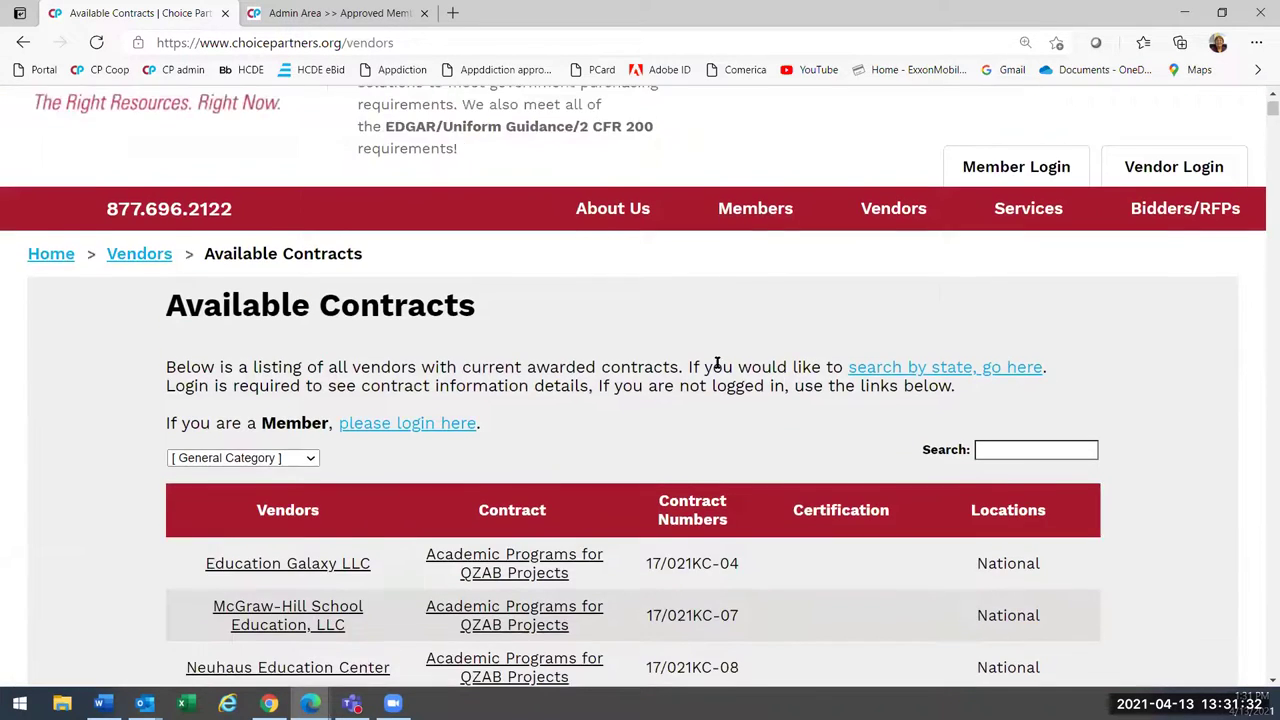
scroll(716, 364, down, 1)
scroll(716, 358, down, 1)
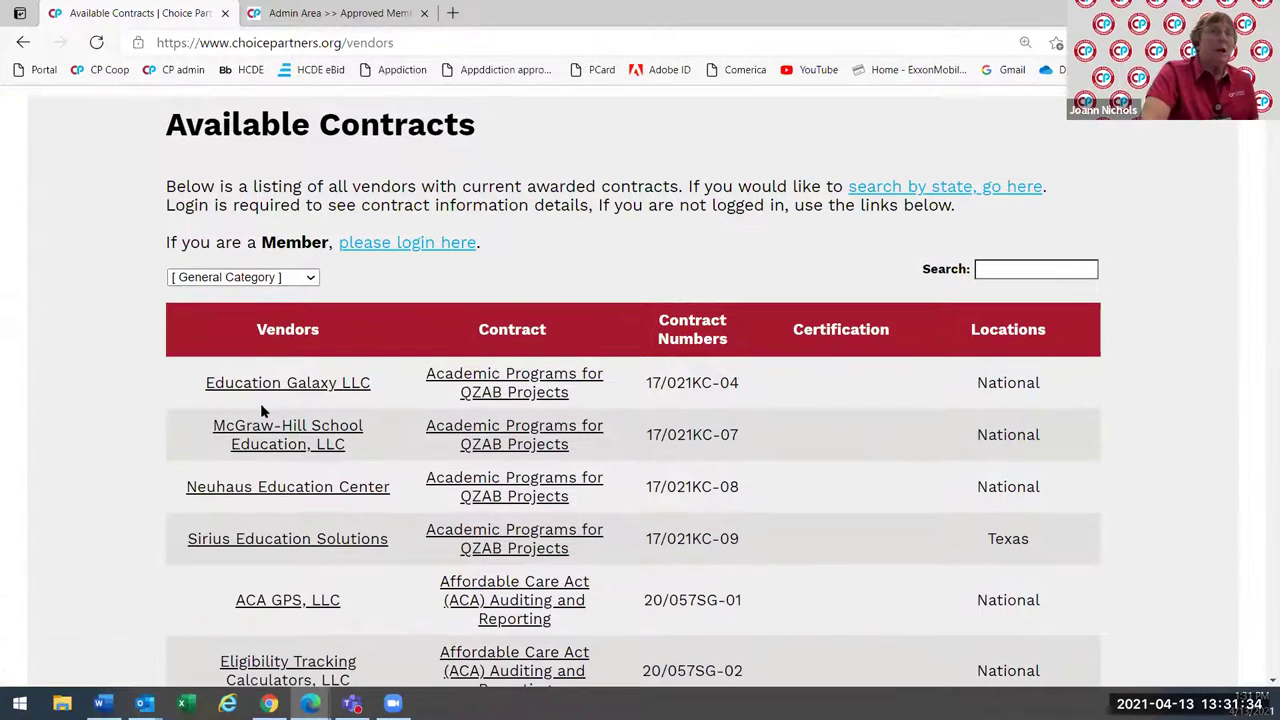
Open the Education Galaxy LLC vendor page and view its contract terms and approved services
click(265, 382)
scroll(640, 443, down, 1)
scroll(630, 437, down, 3)
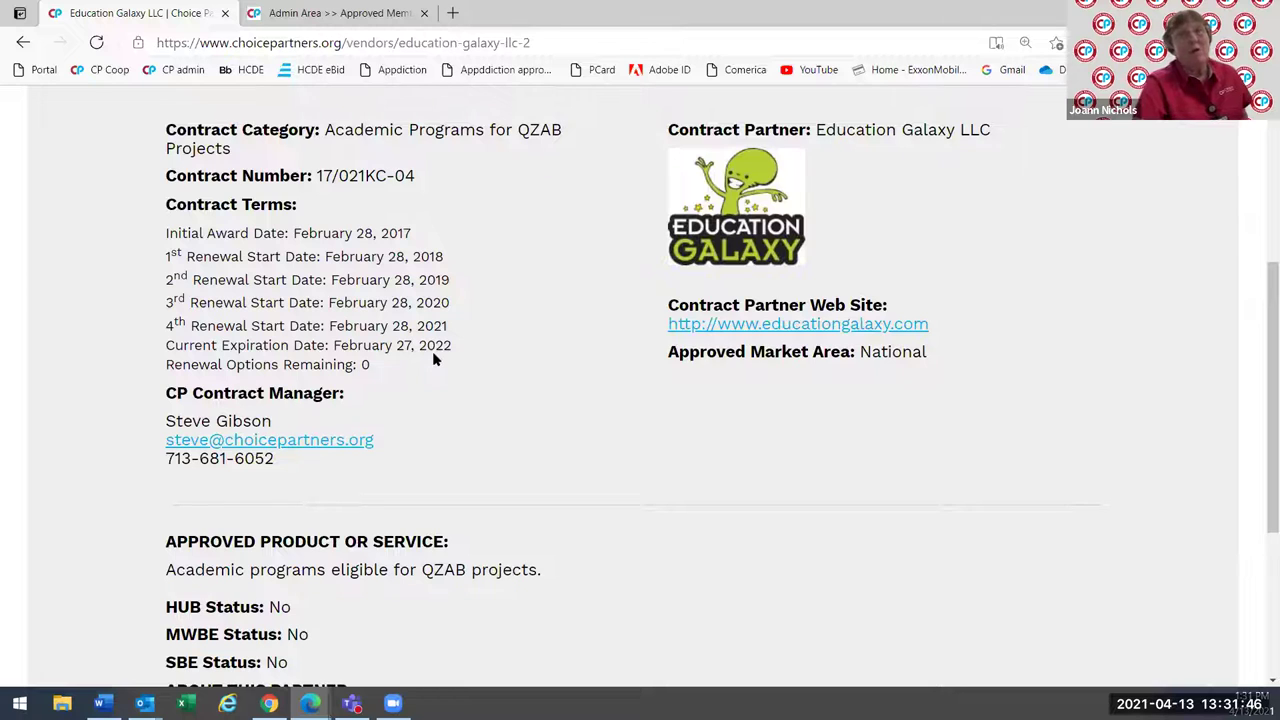
Read through the Education Galaxy LLC contract page, covering the approved product or service, HUB, MWBE and SBE status, and partner details
scroll(433, 354, down, 1)
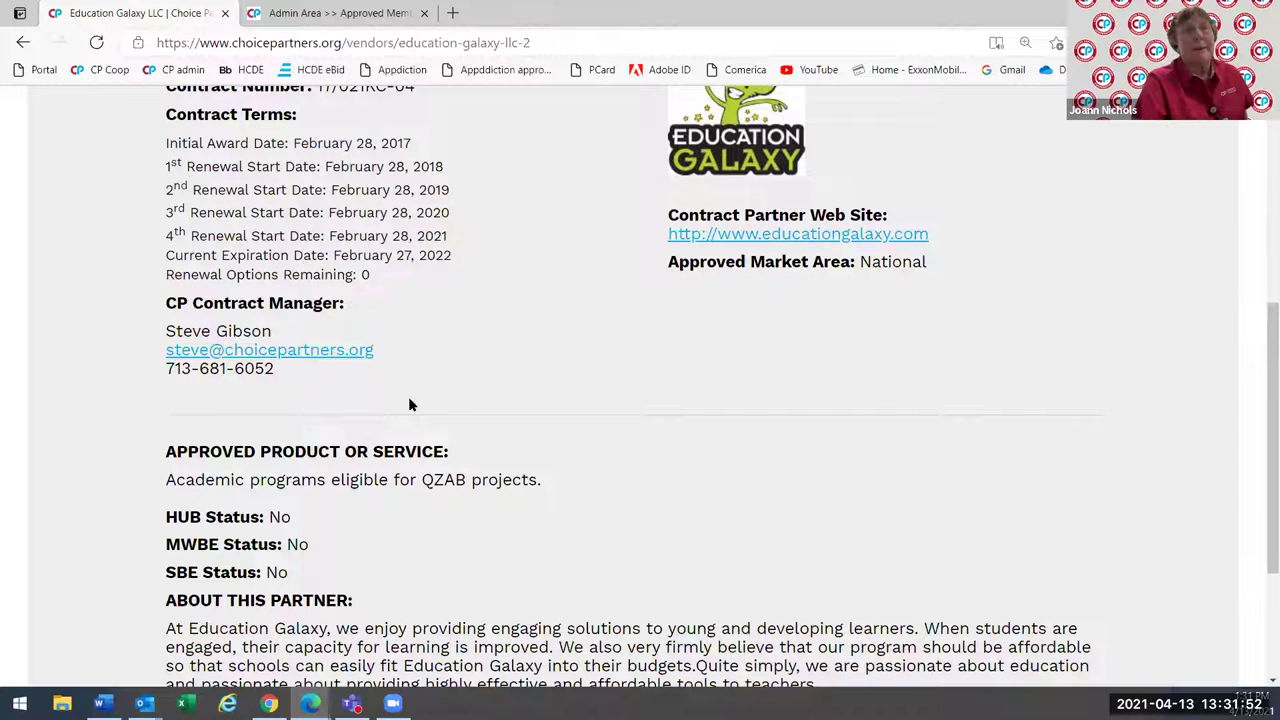
scroll(217, 396, down, 1)
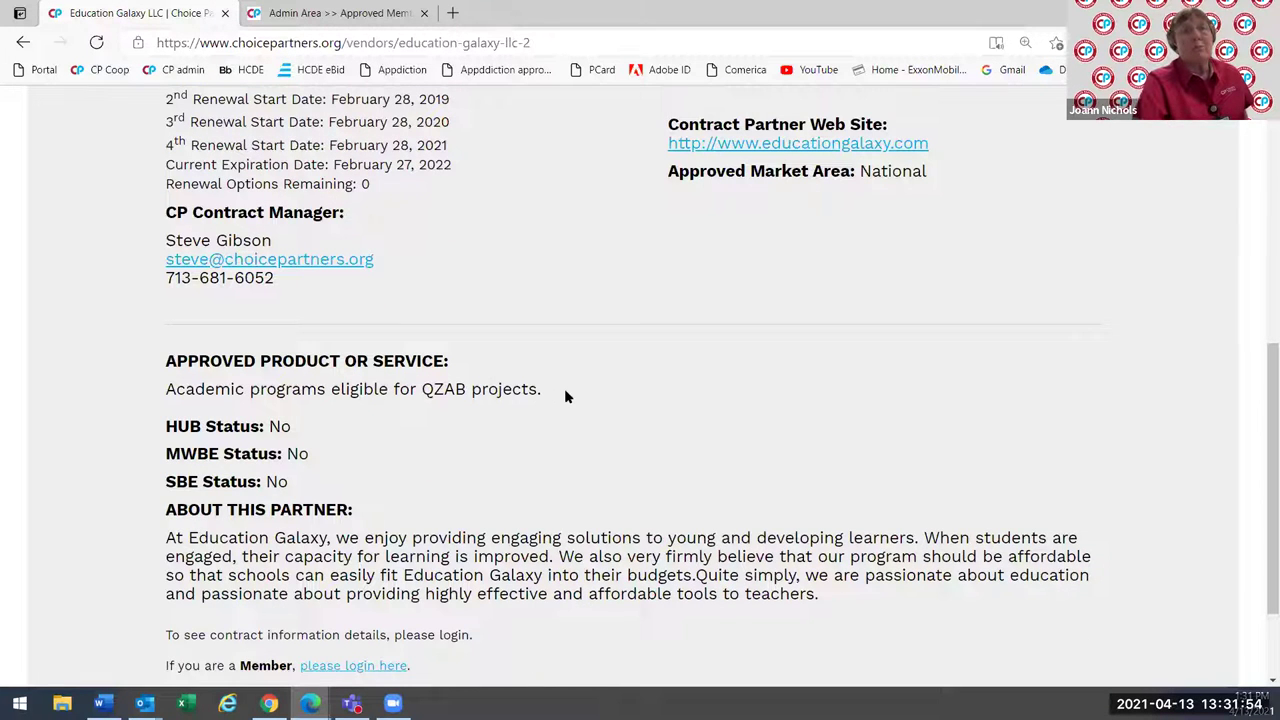
scroll(640, 400, down, 2)
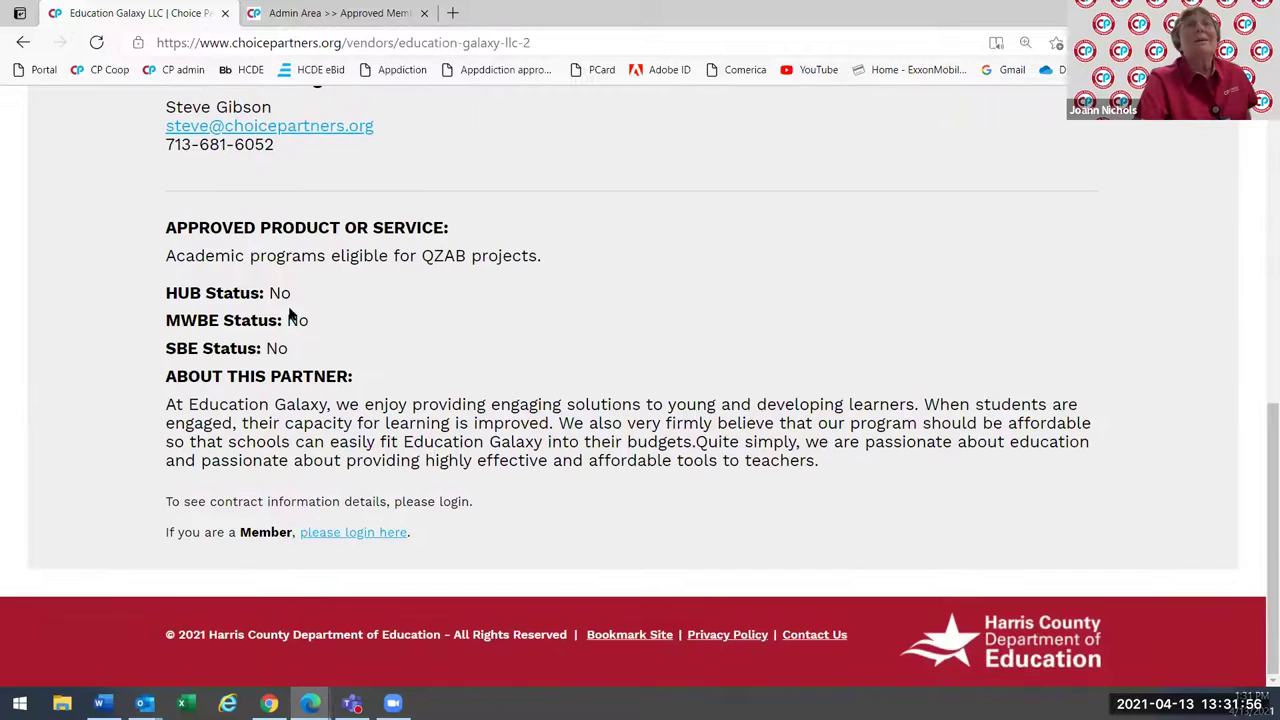
scroll(551, 417, up, 3)
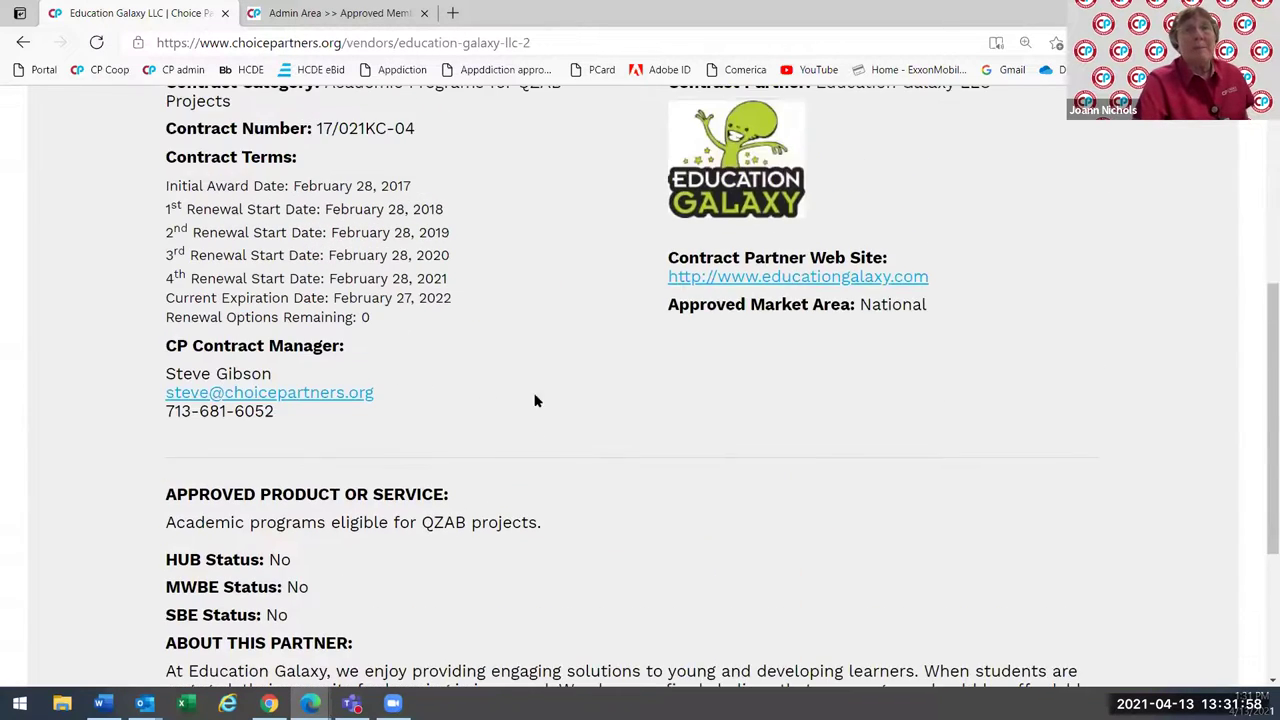
scroll(363, 377, up, 2)
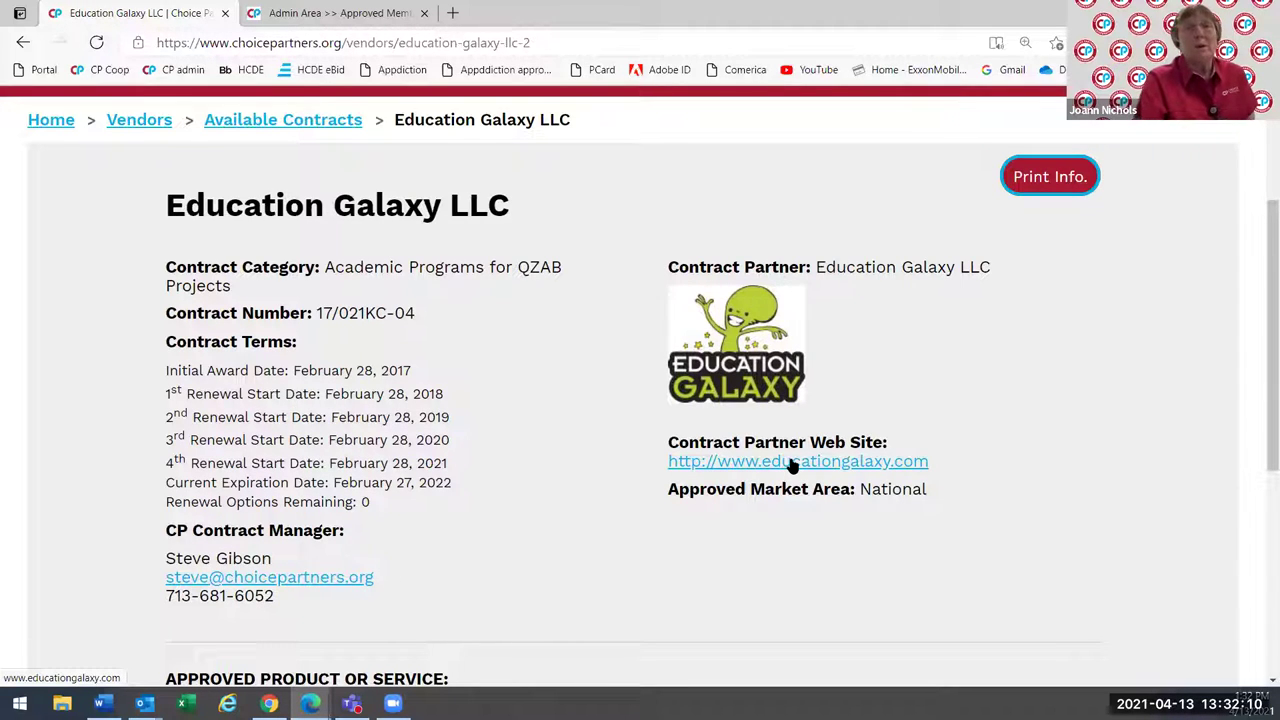
scroll(517, 523, up, 1)
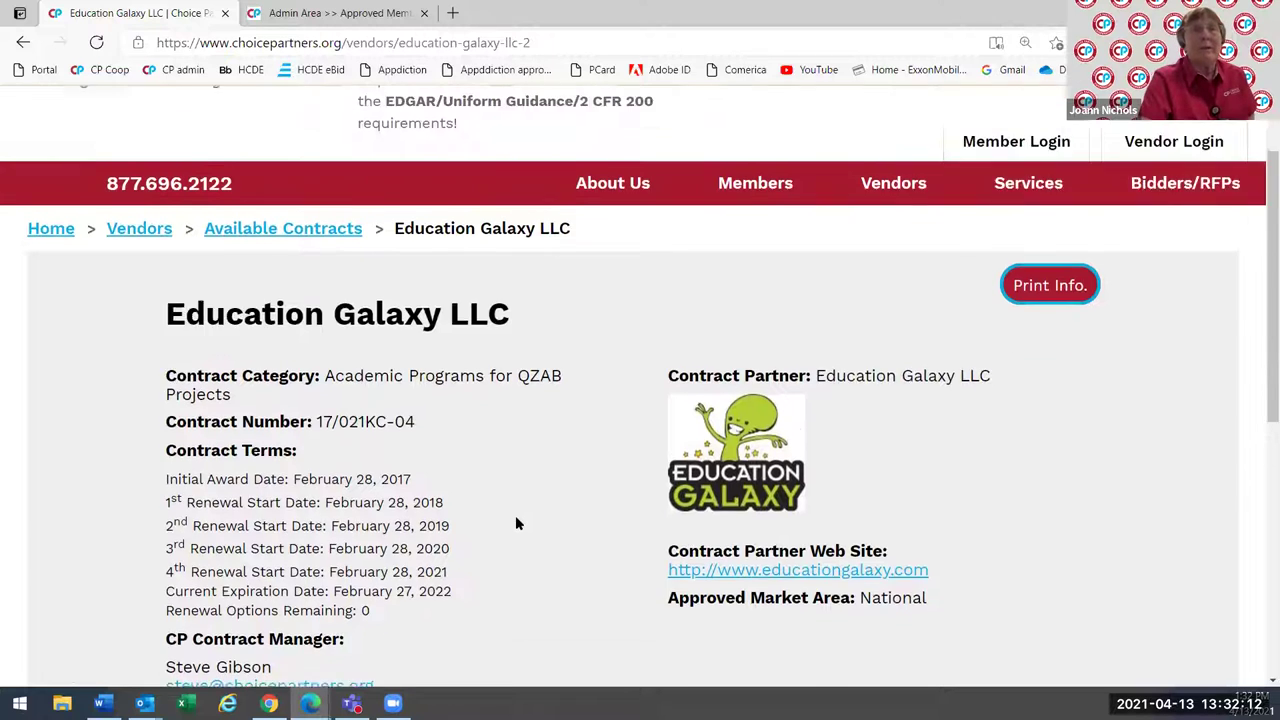
Open the Current RFPs listing for bidders and look through the open requests for proposals
scroll(517, 523, up, 1)
mouse_move(1018, 248)
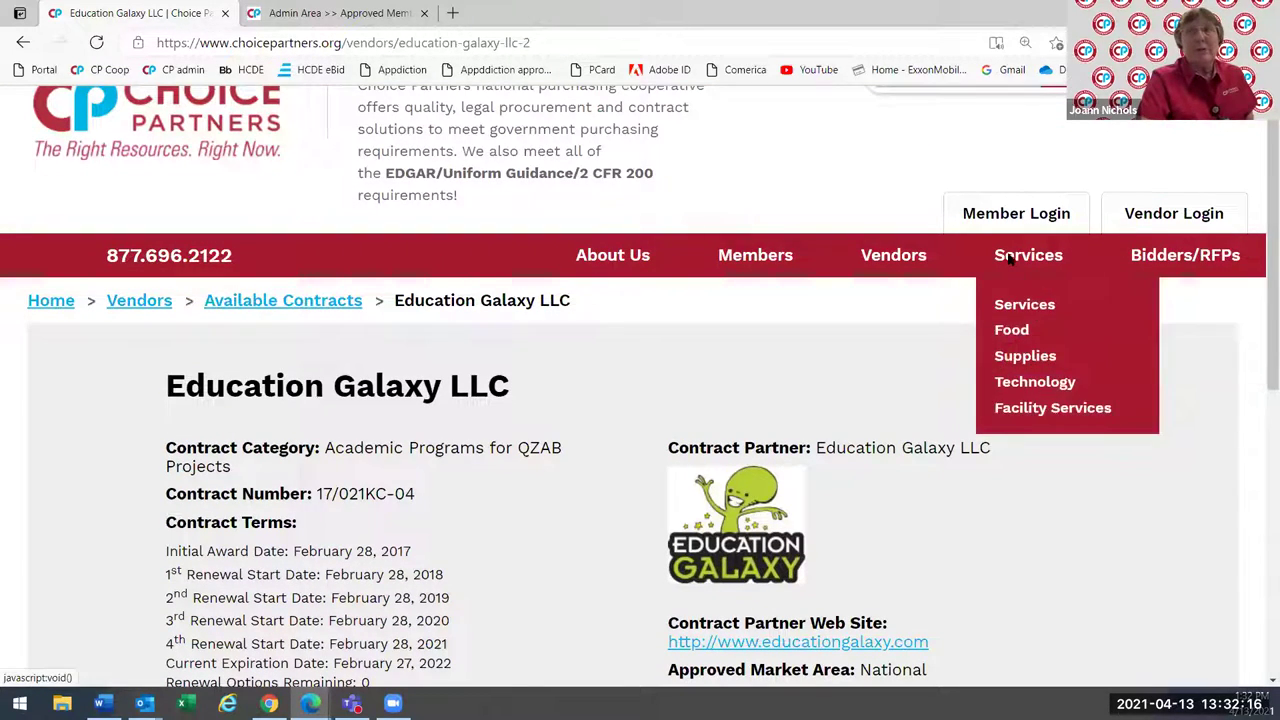
mouse_move(1163, 257)
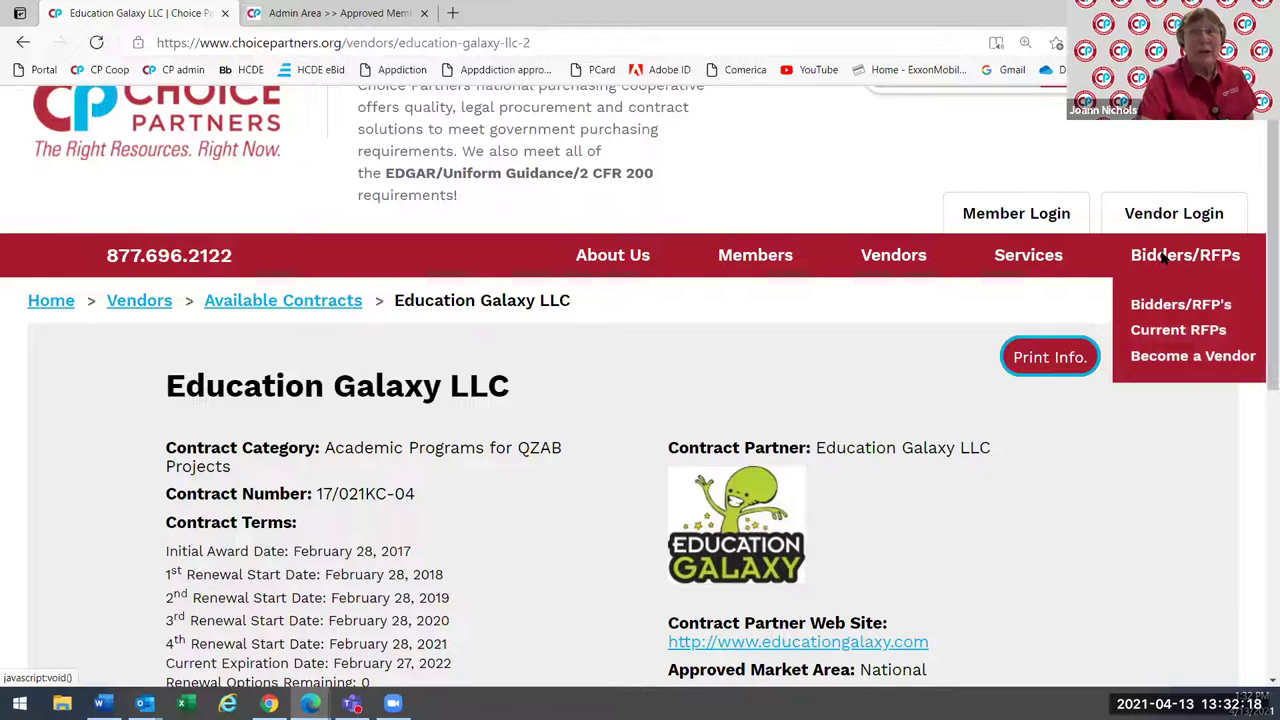
click(1160, 334)
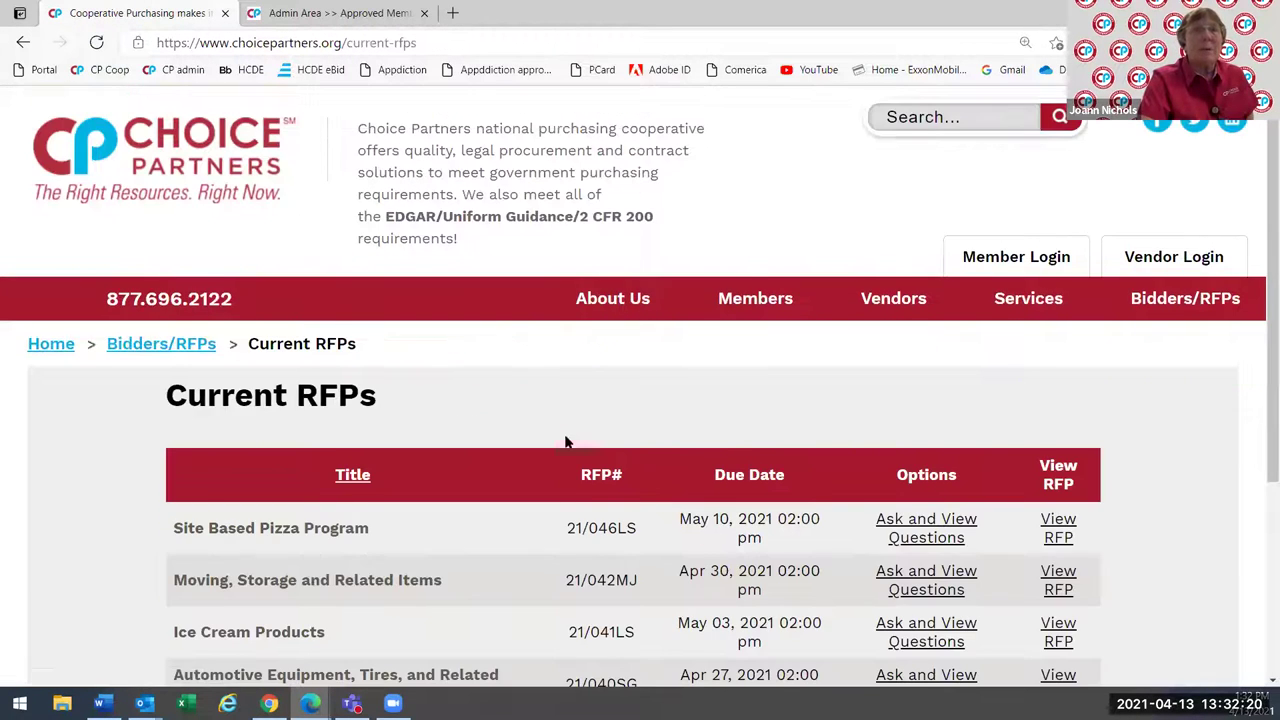
scroll(565, 442, down, 2)
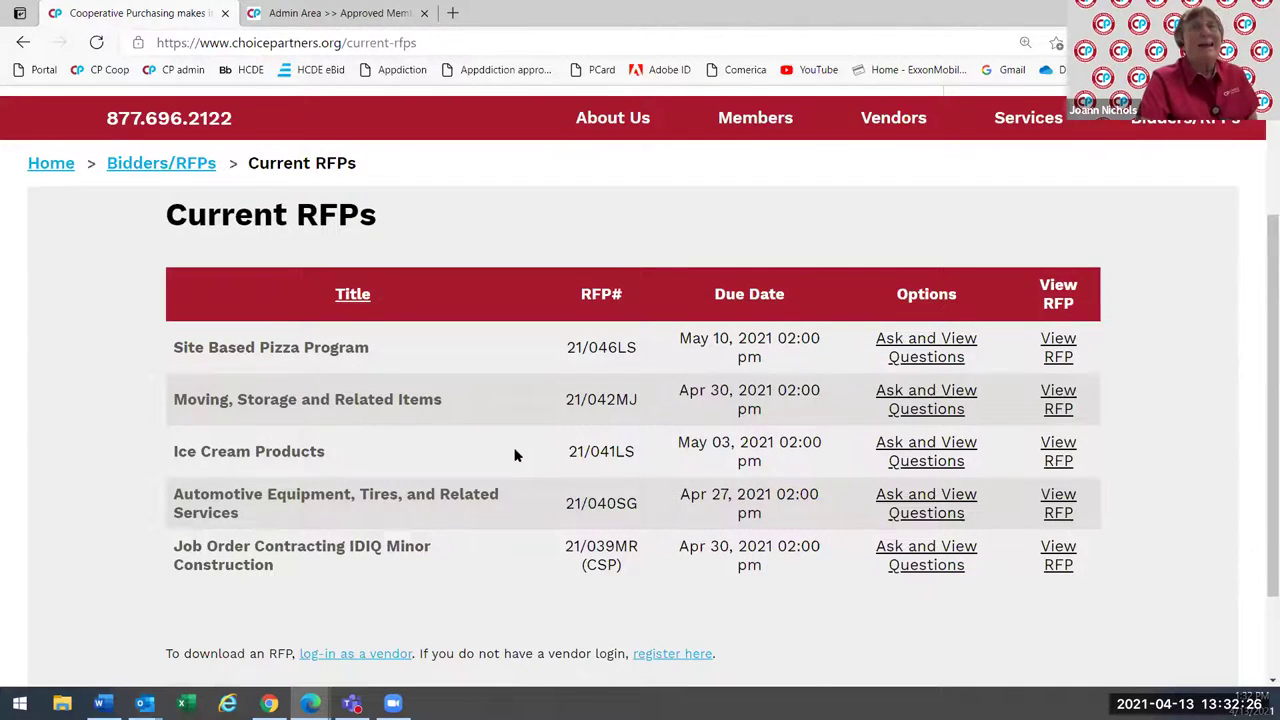
scroll(515, 455, up, 2)
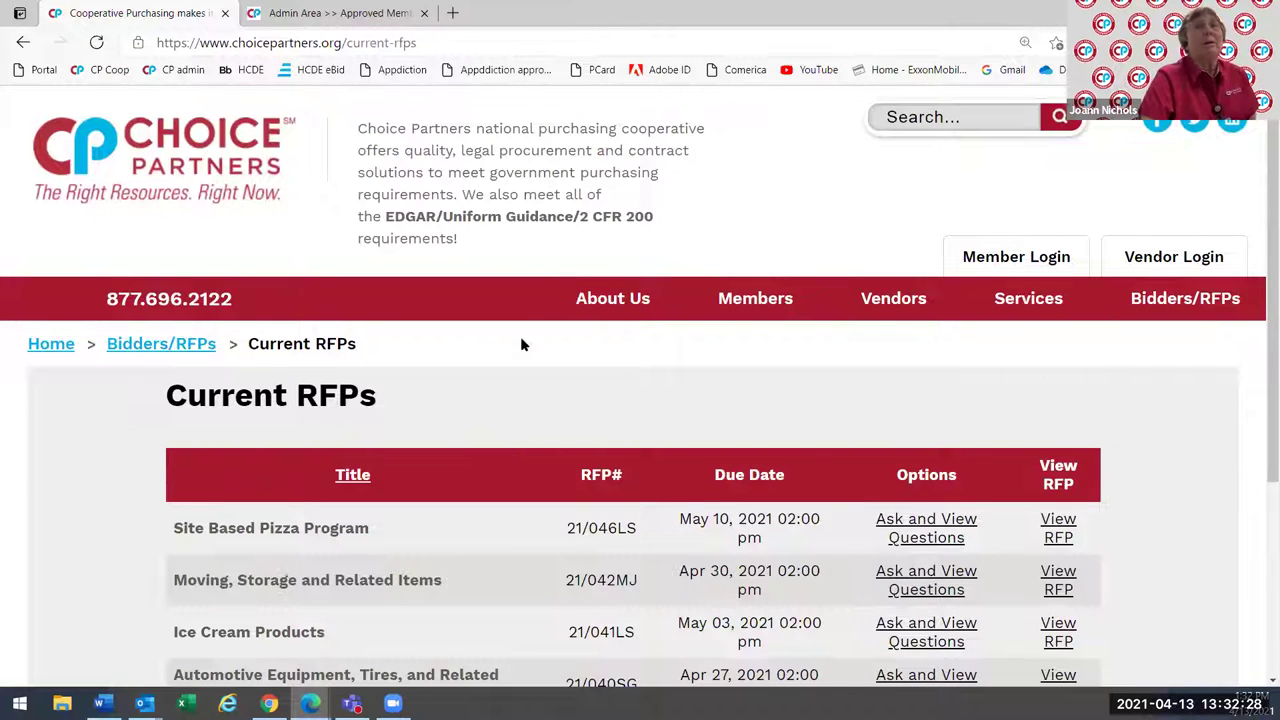
Open the Member Login page and log in with the saved member username and password
mouse_move(749, 297)
click(750, 451)
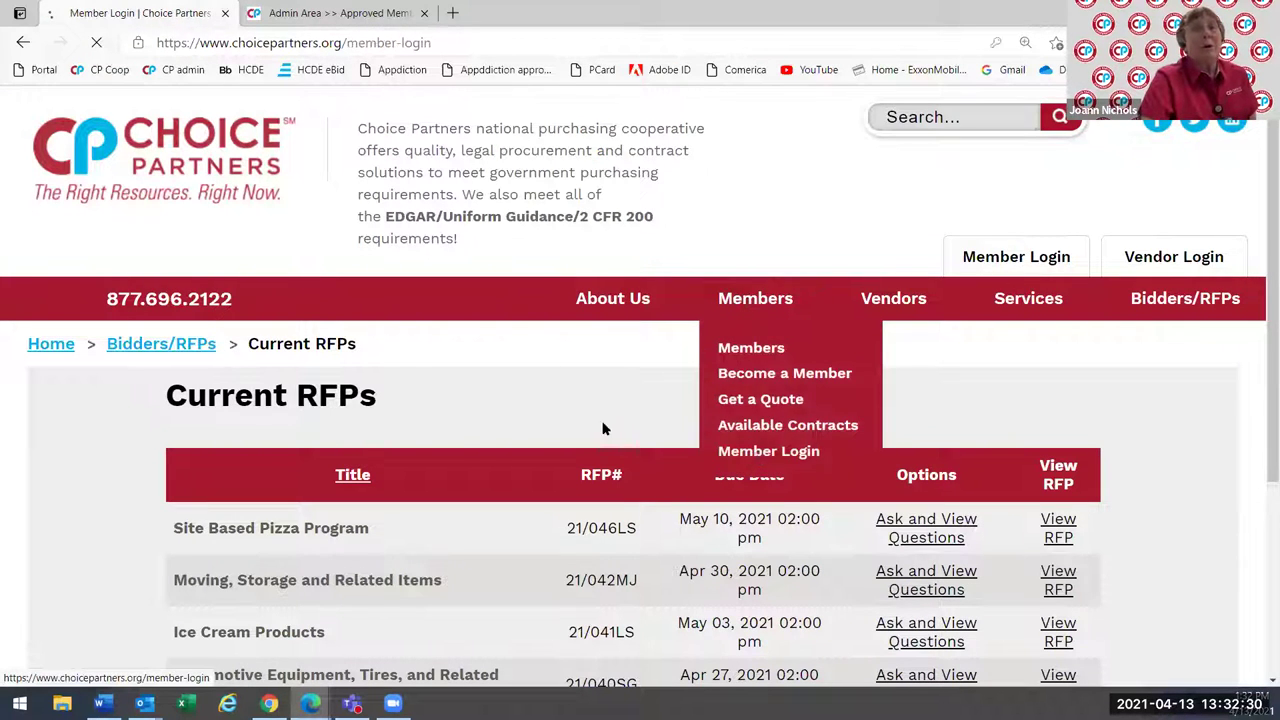
scroll(500, 471, down, 2)
click(254, 333)
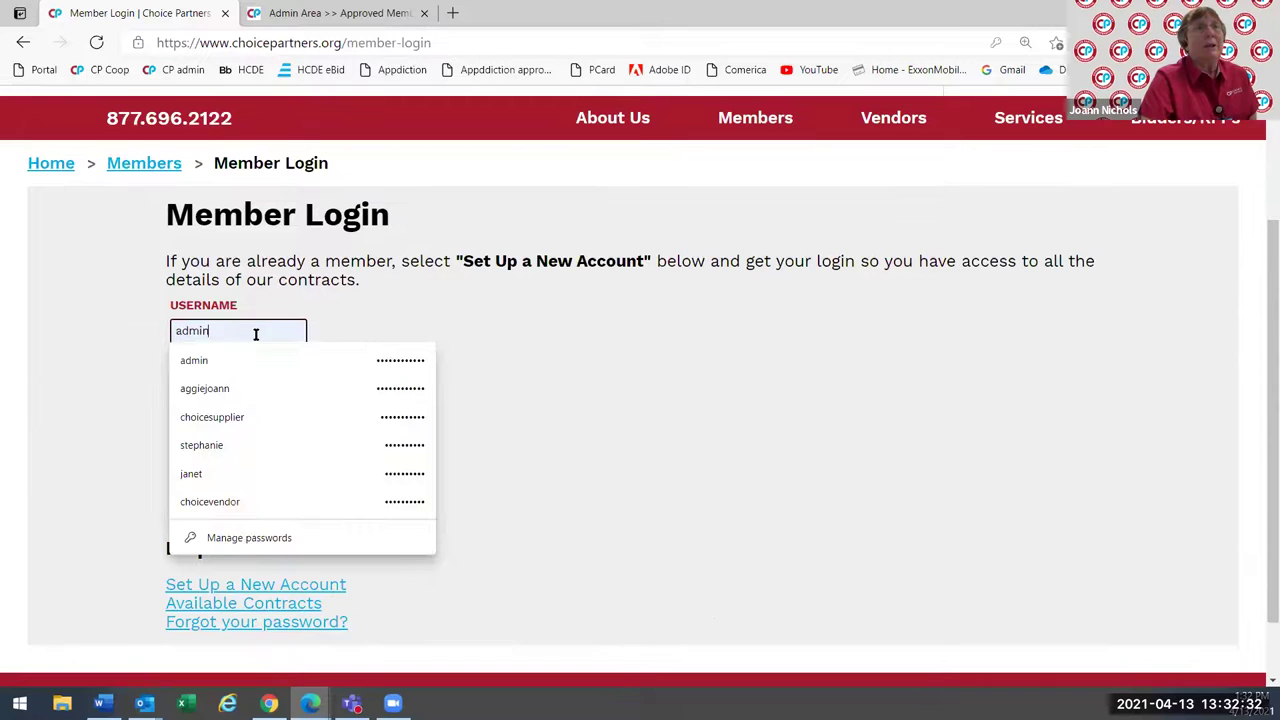
click(215, 390)
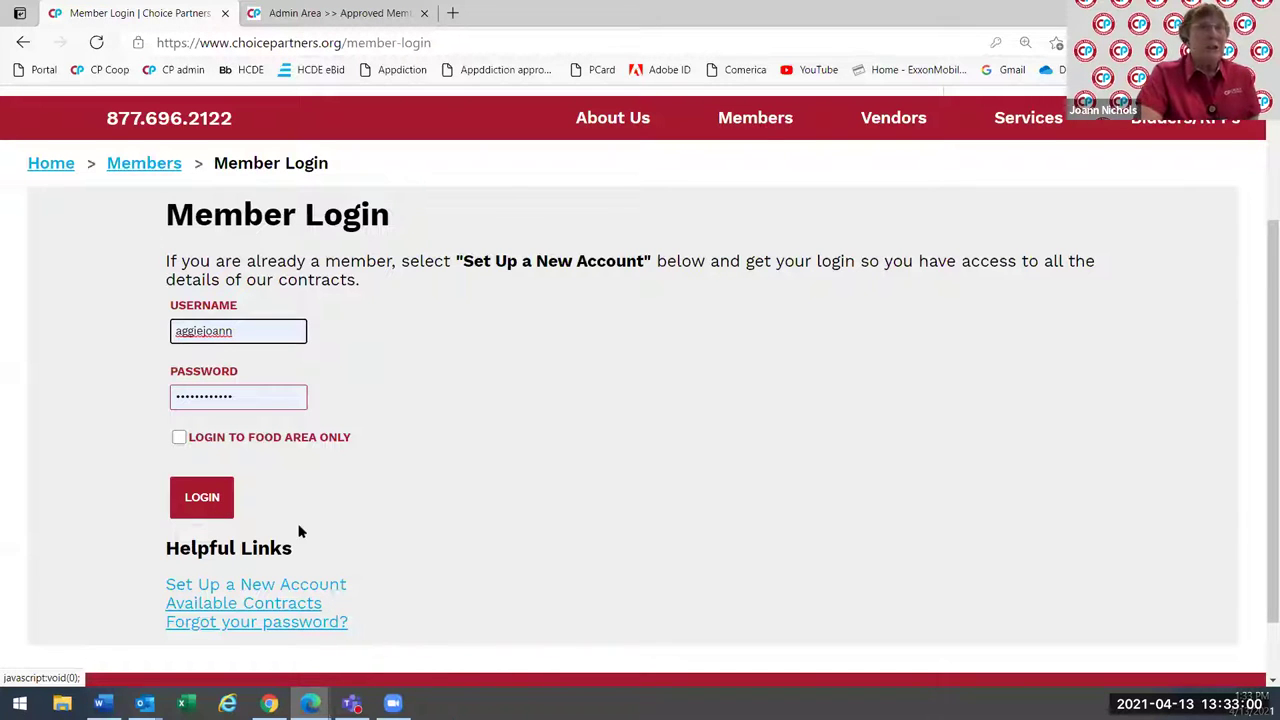
click(201, 493)
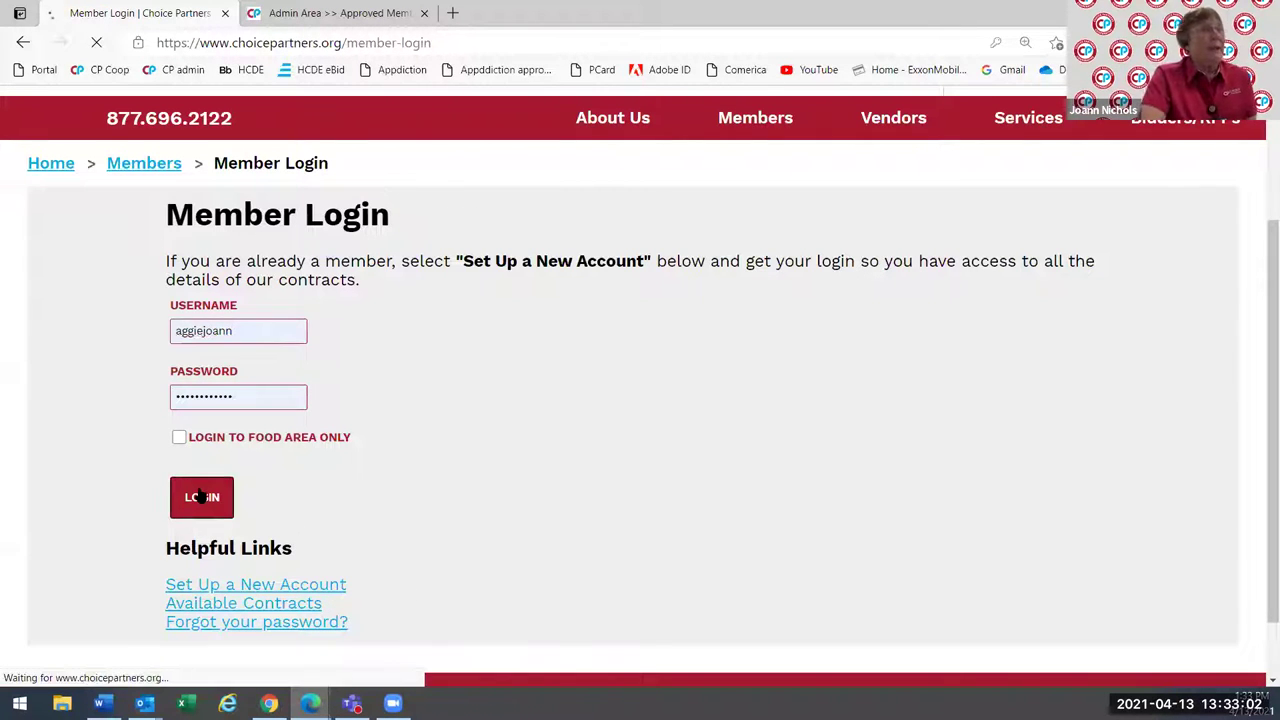
Look over the Members Dashboard introduction and the member services it offers
scroll(536, 485, down, 3)
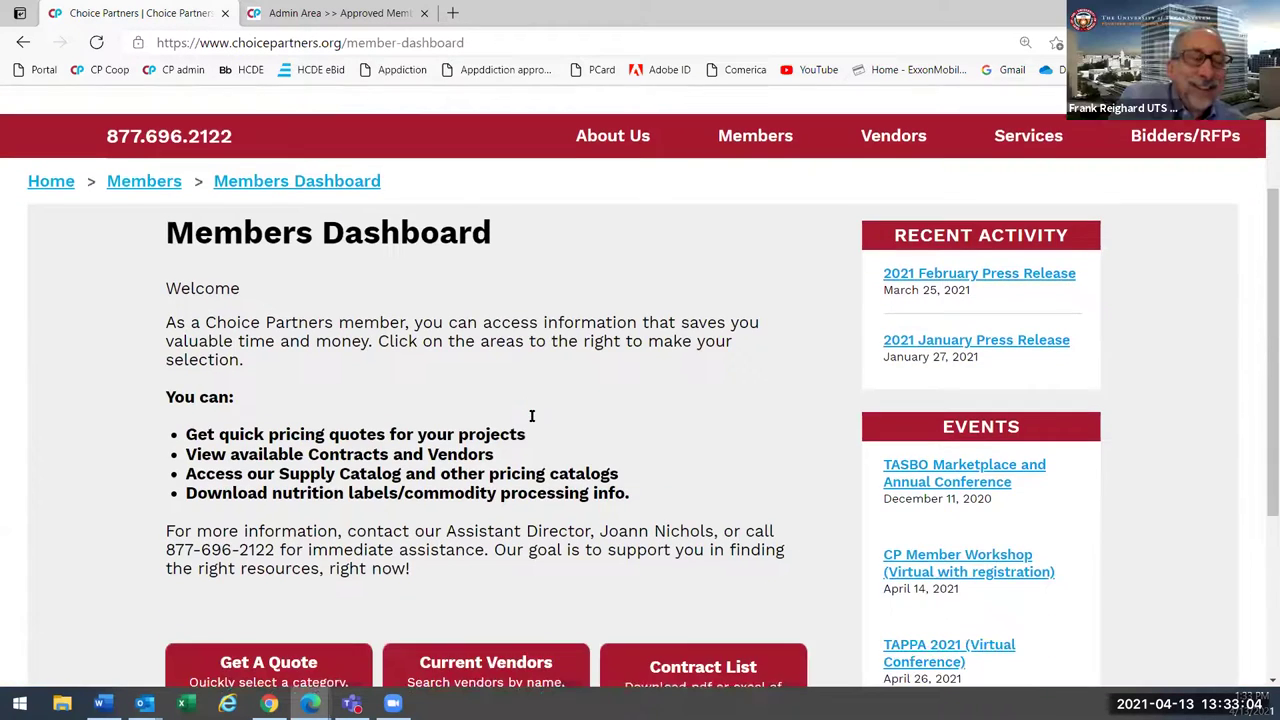
scroll(540, 345, down, 1)
scroll(537, 336, up, 2)
scroll(535, 341, down, 1)
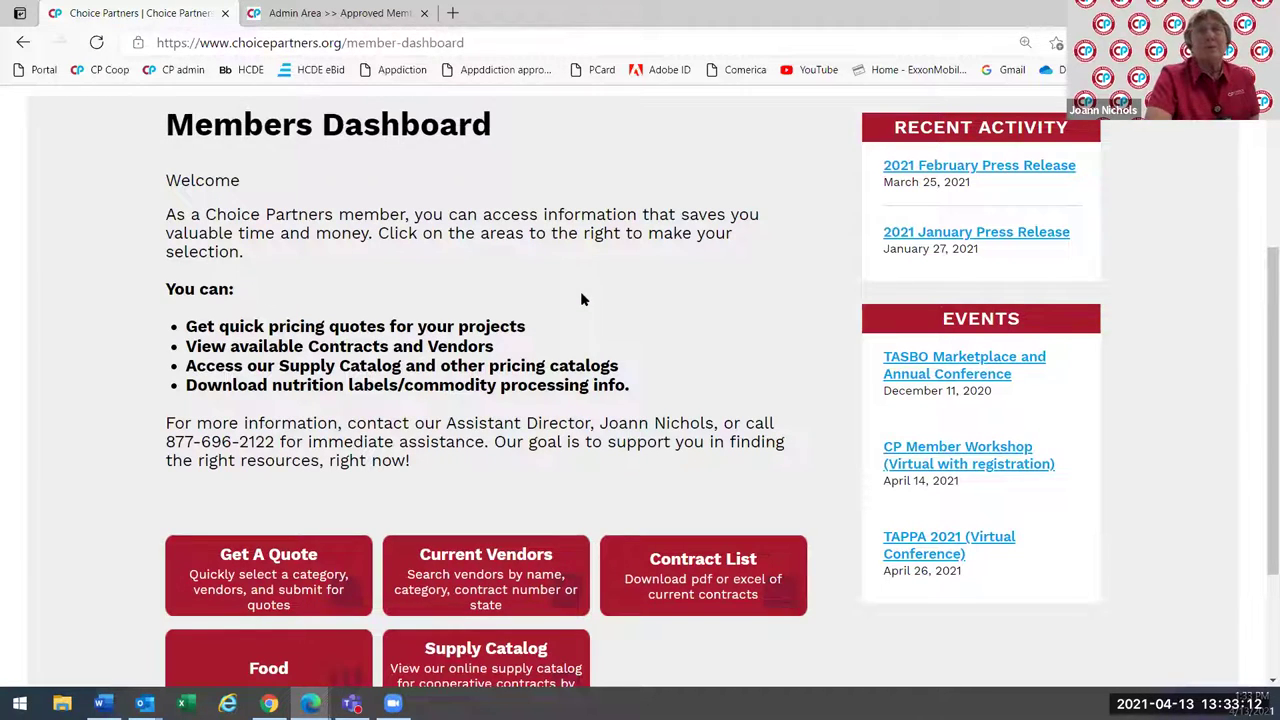
Approve both pending University of Texas System users in the admin area and submit the changes
click(348, 14)
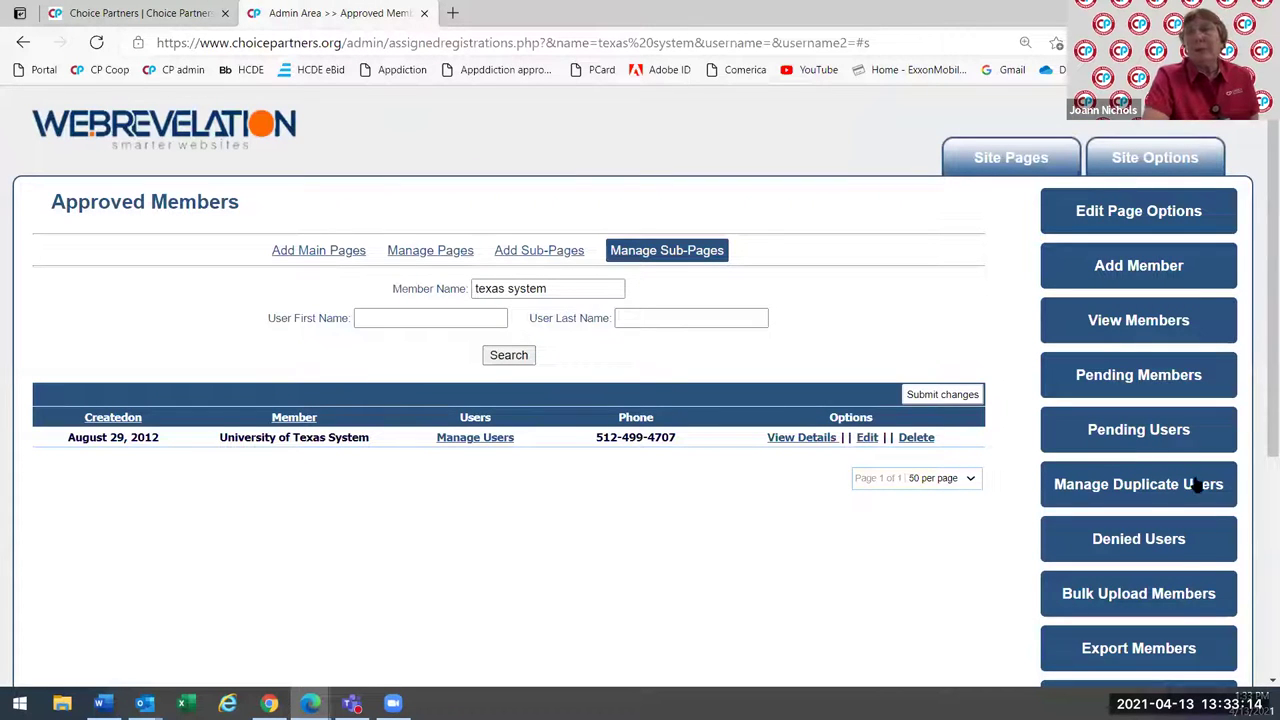
click(1156, 430)
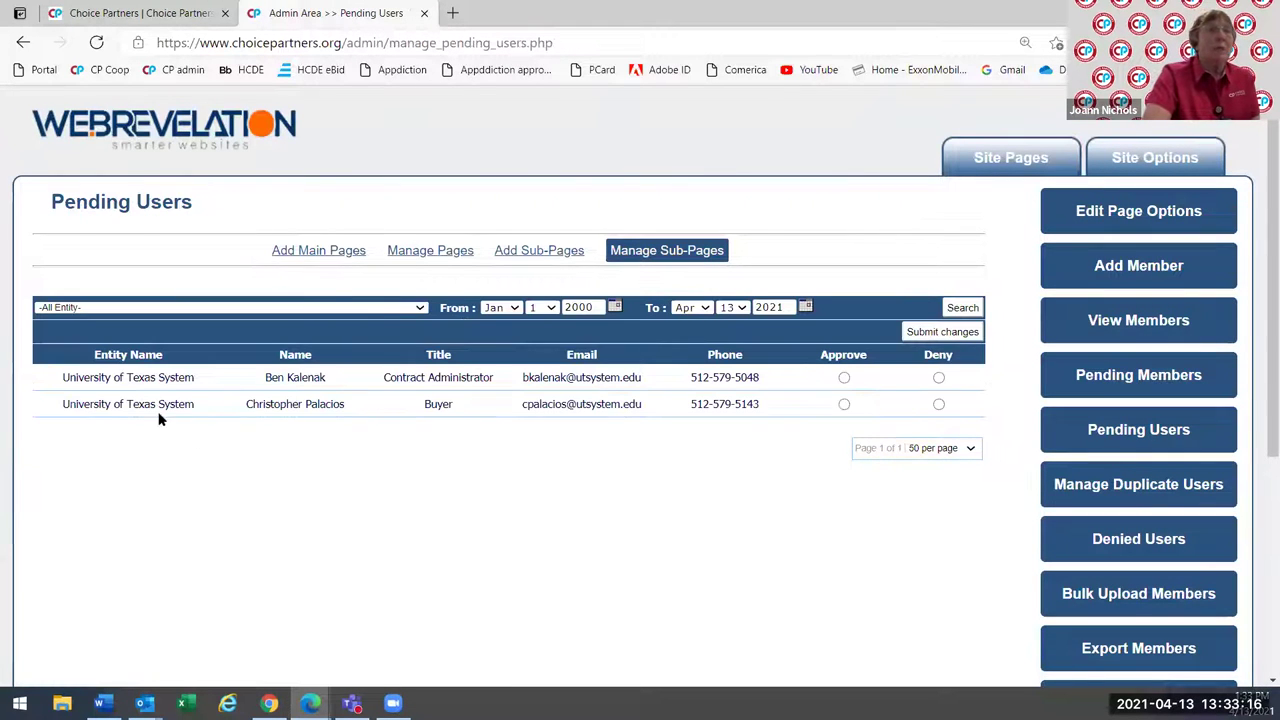
click(843, 405)
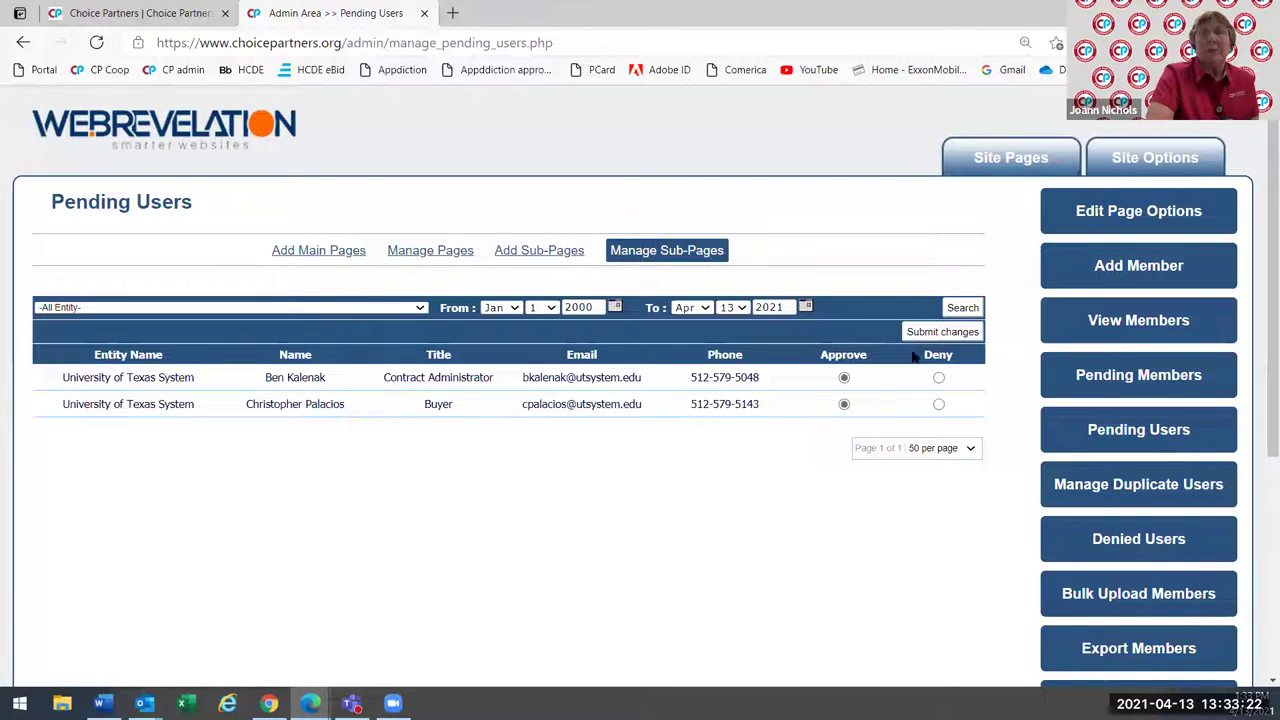
click(922, 333)
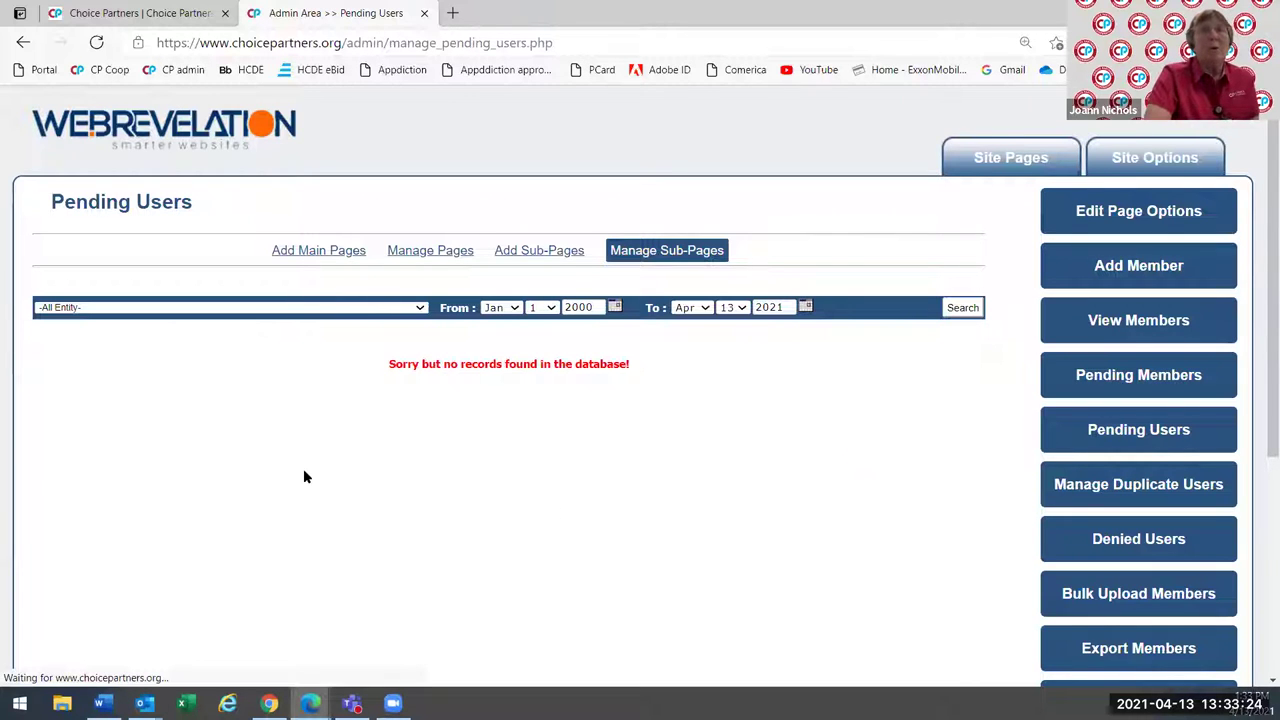
Return to the Members Dashboard on the public site and open the Get A Quote form
click(160, 13)
scroll(770, 313, down, 1)
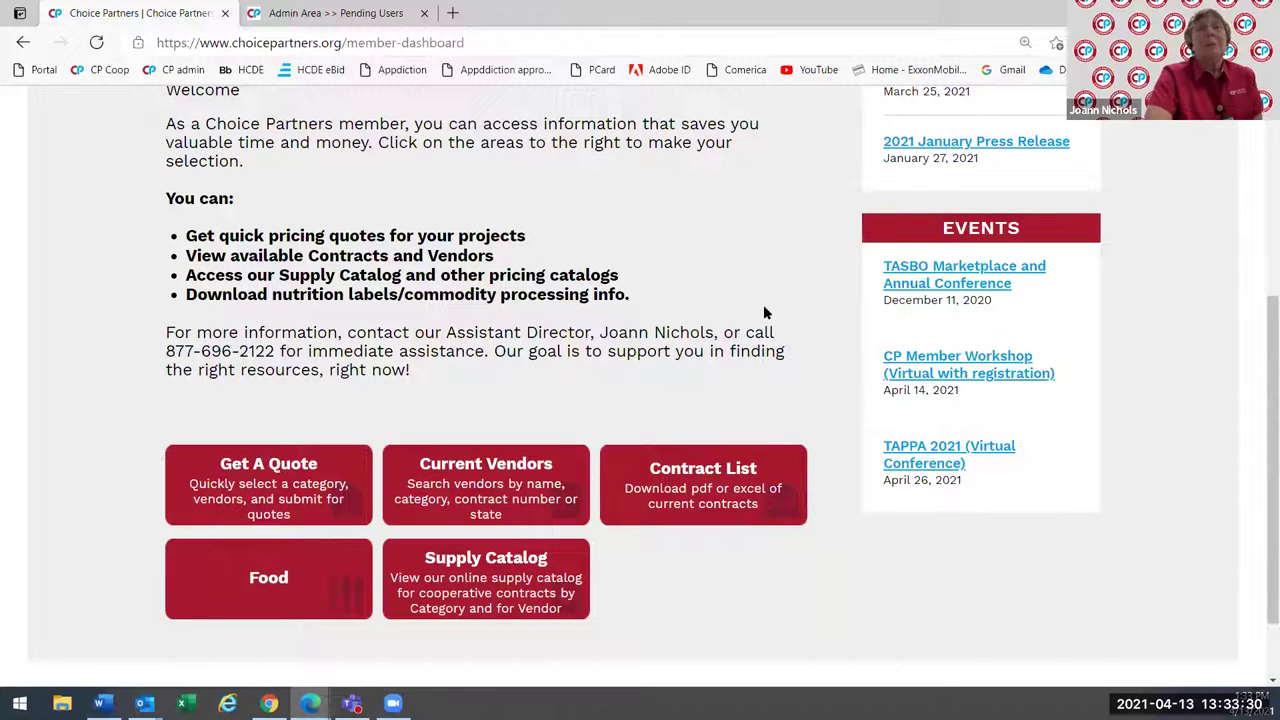
scroll(765, 313, down, 1)
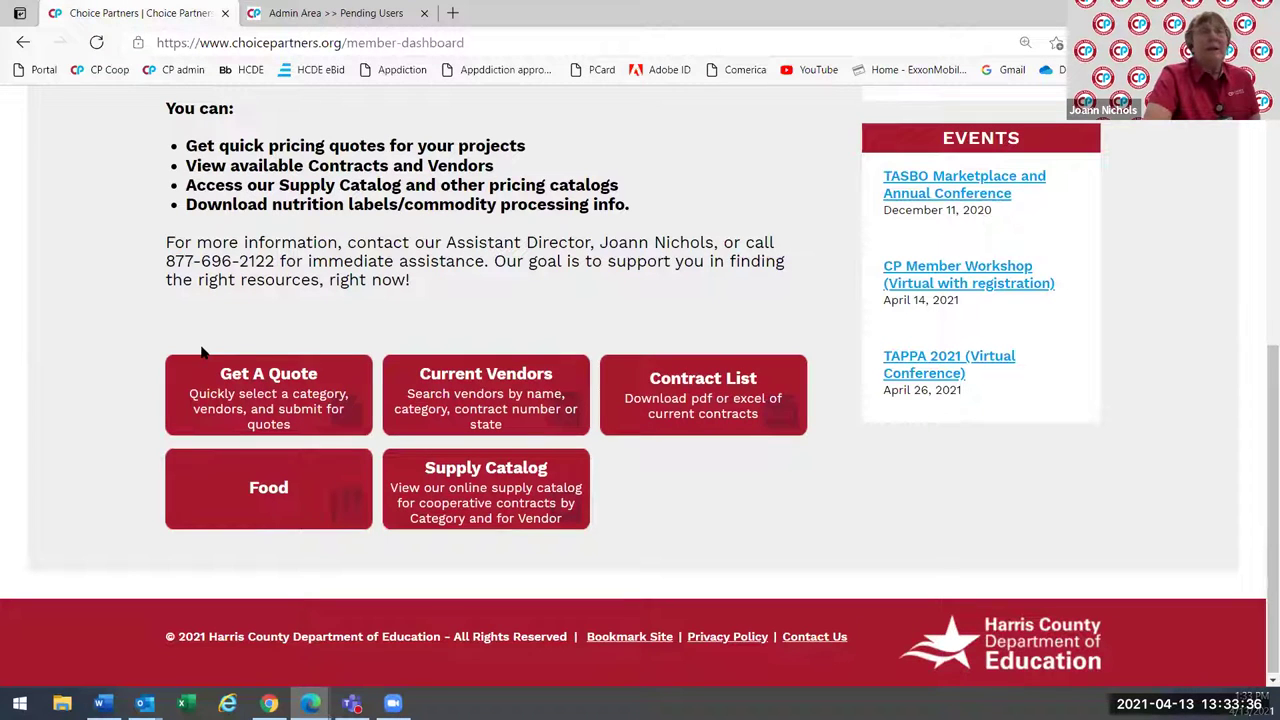
click(253, 400)
scroll(514, 434, down, 2)
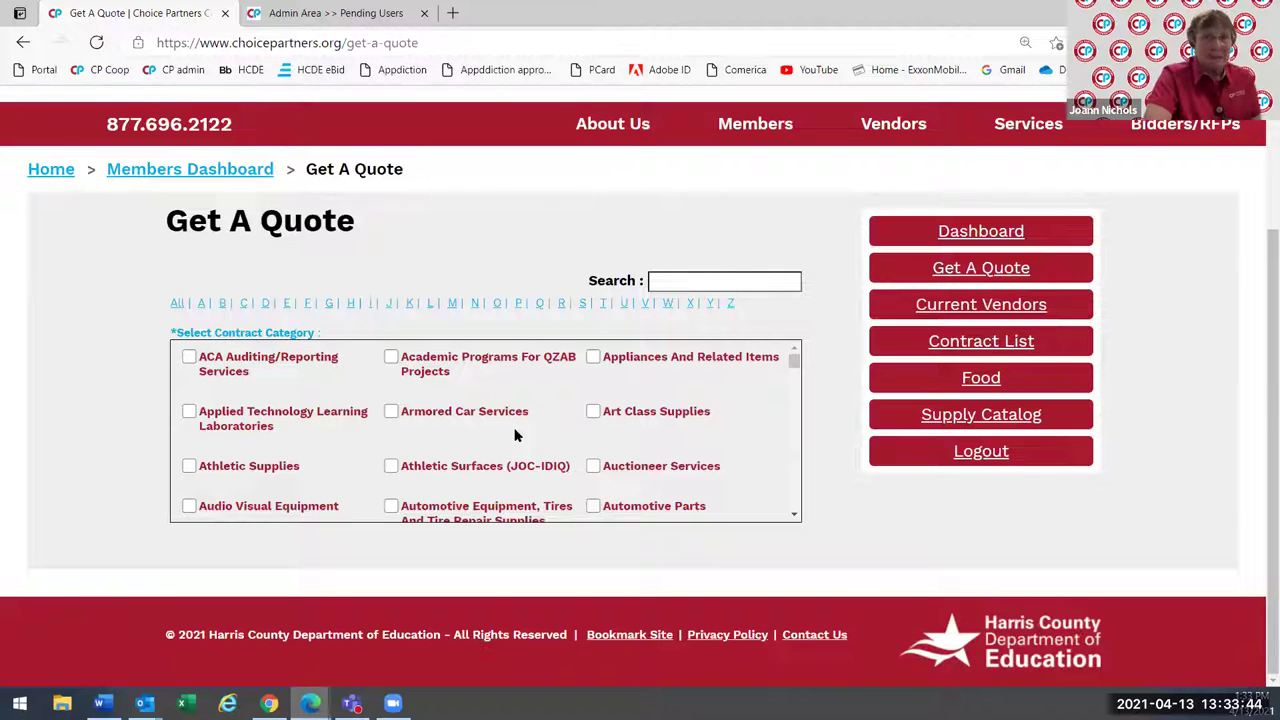
Choose Chemical Products And Services as the contract category for the quote
scroll(392, 440, down, 5)
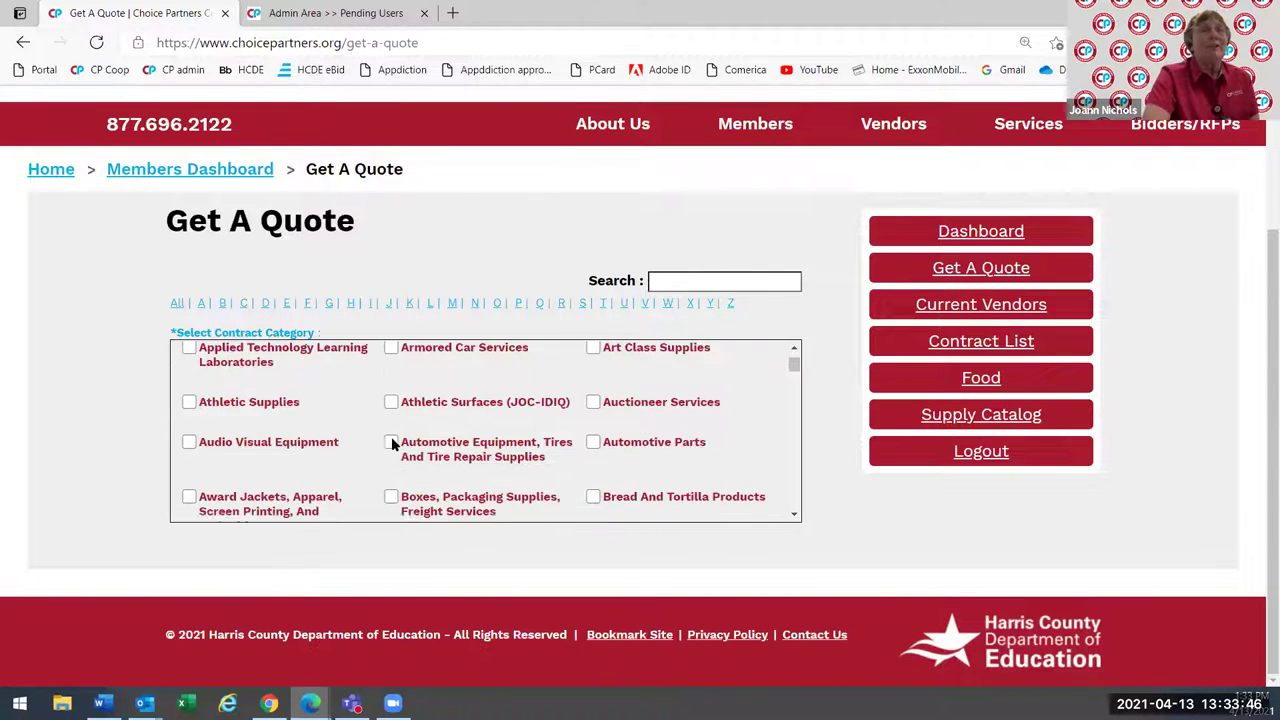
scroll(392, 440, down, 2)
scroll(392, 440, up, 1)
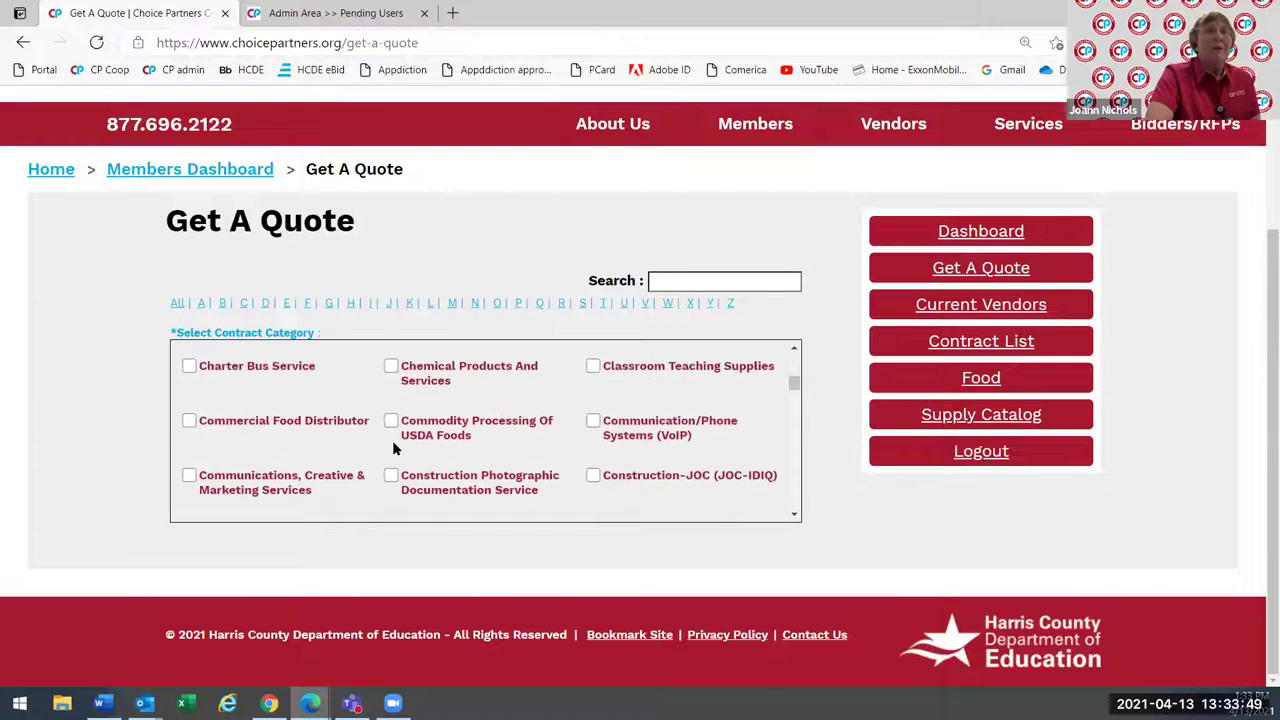
click(391, 372)
scroll(560, 440, down, 1)
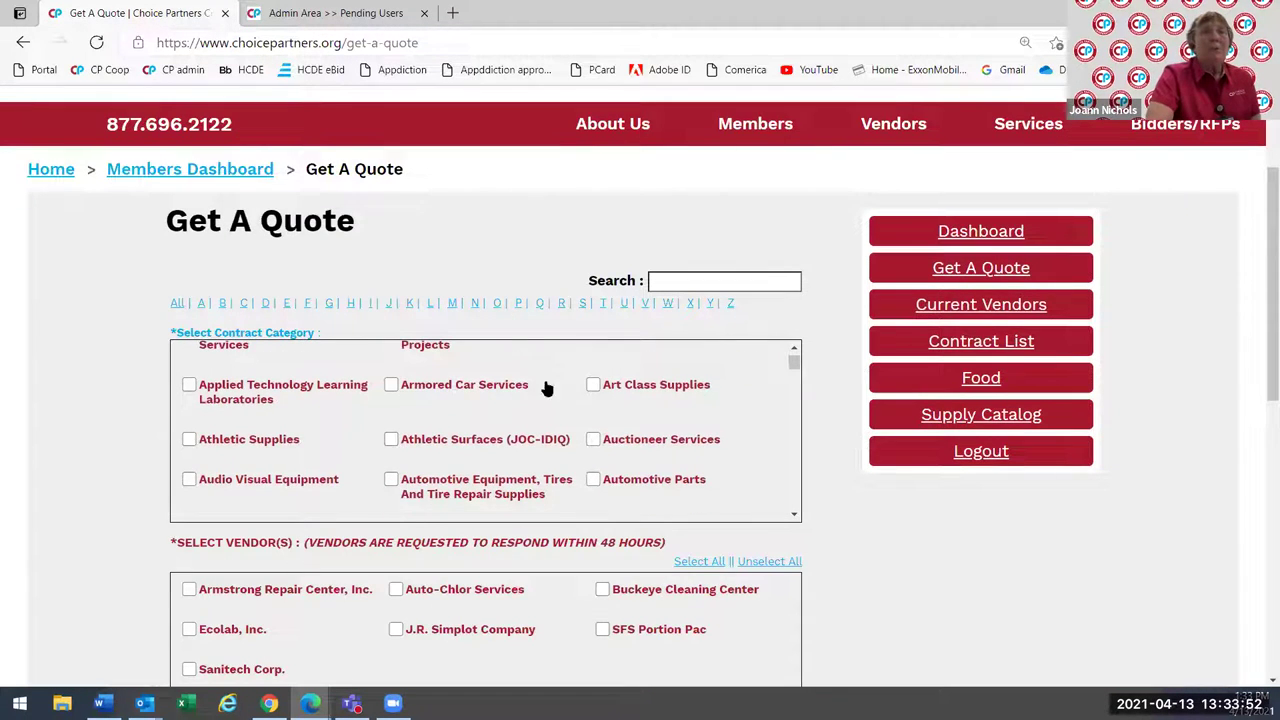
Try selecting all vendors for the quote, then clear them and select only SFS Portion Pac
scroll(830, 486, down, 3)
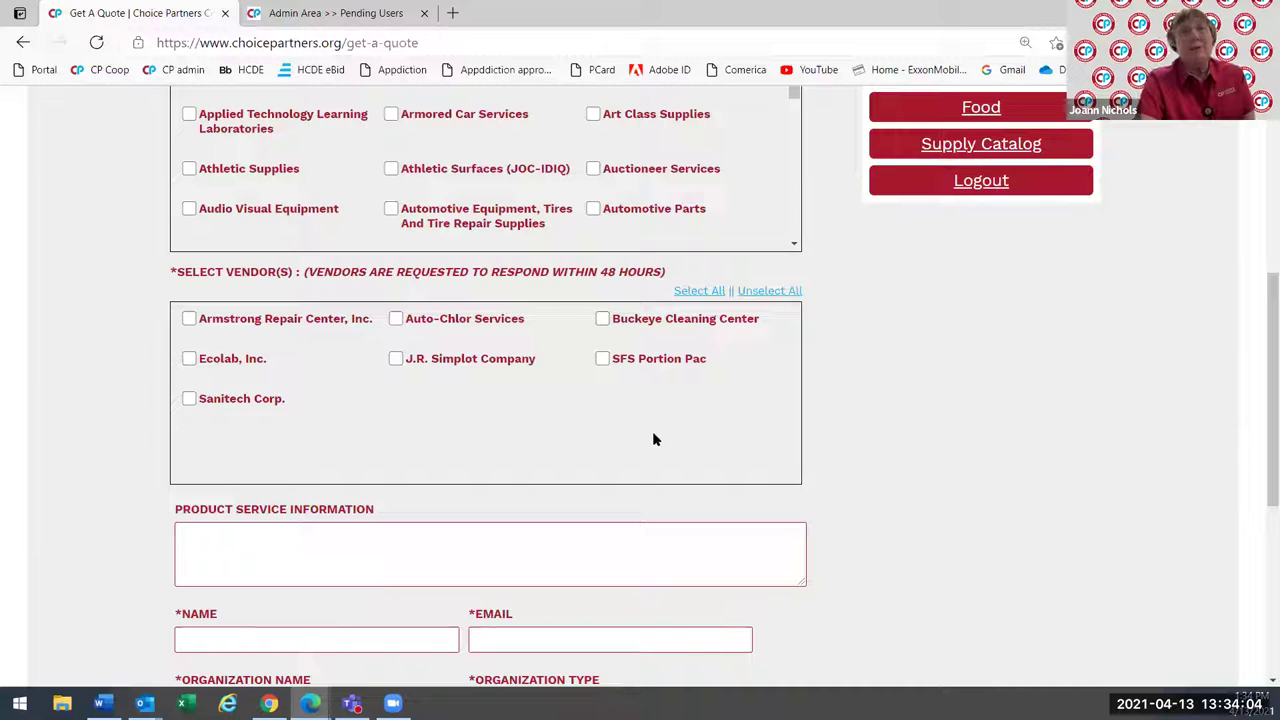
click(701, 290)
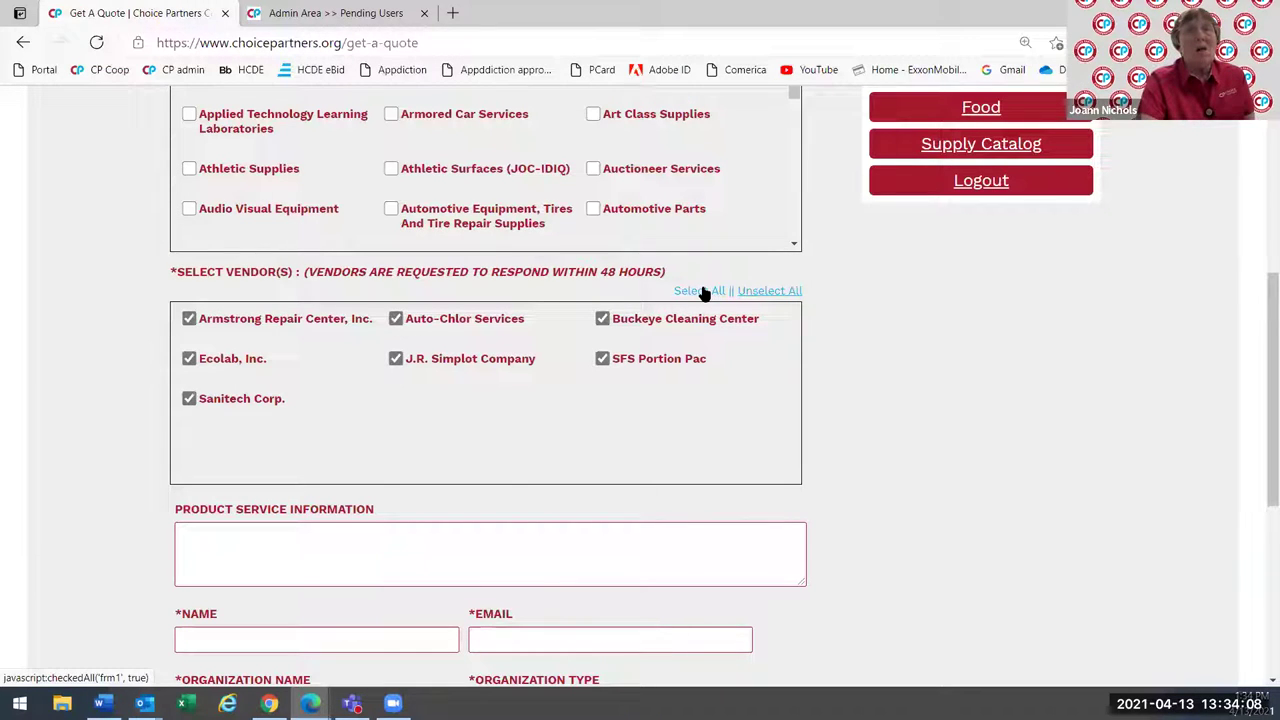
click(757, 291)
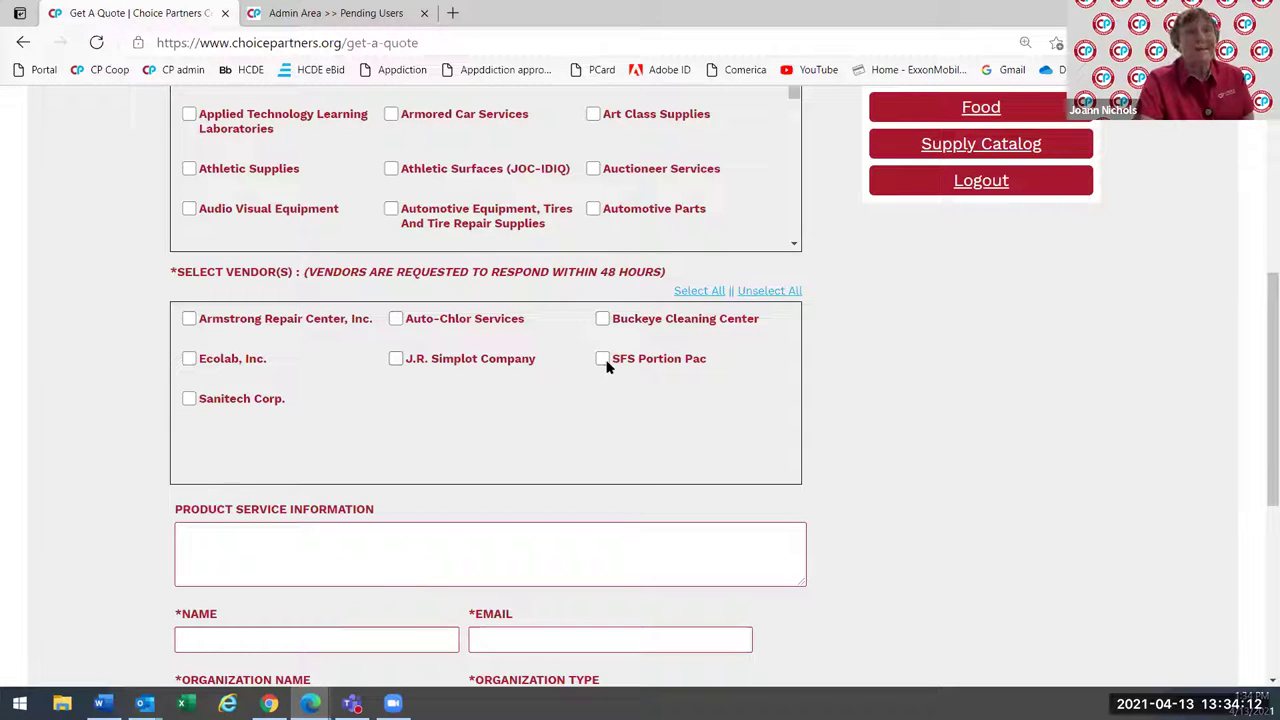
scroll(599, 403, down, 2)
Review the quote request fields, from product service information and contact details to need-by date and file attachment, without filling them in
click(211, 357)
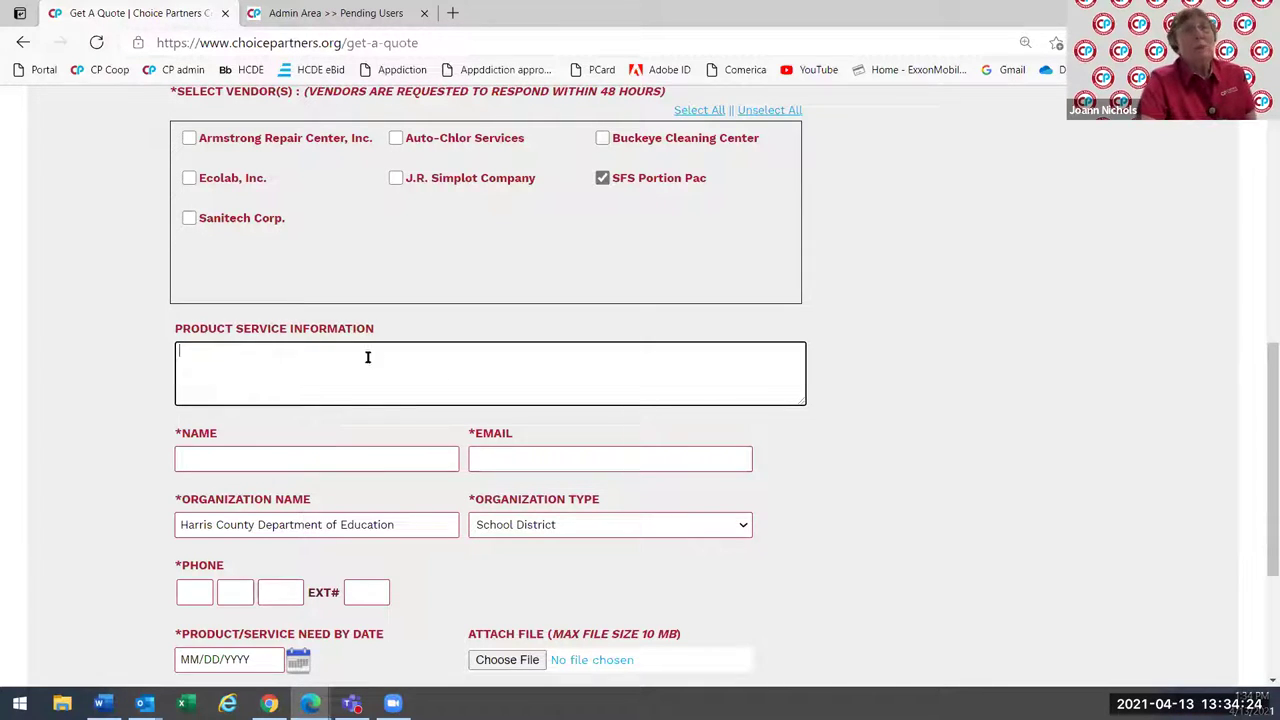
click(241, 455)
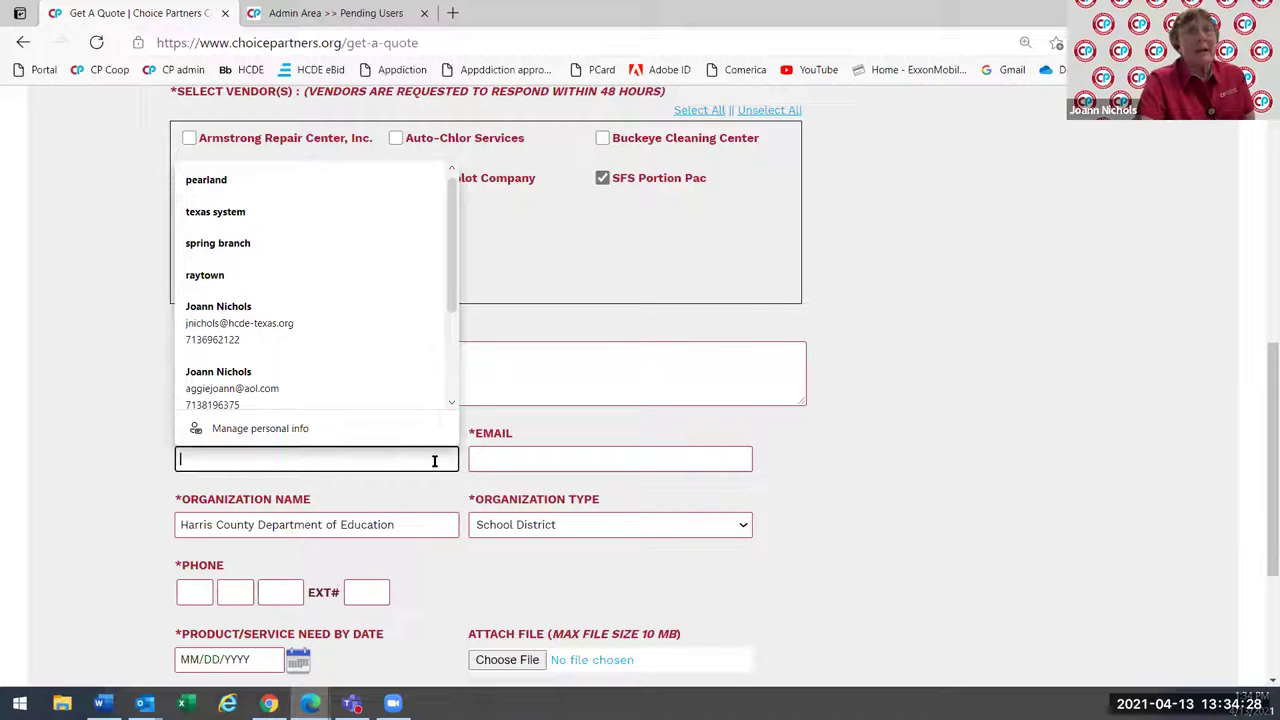
key(Tab)
click(400, 527)
scroll(410, 530, down, 1)
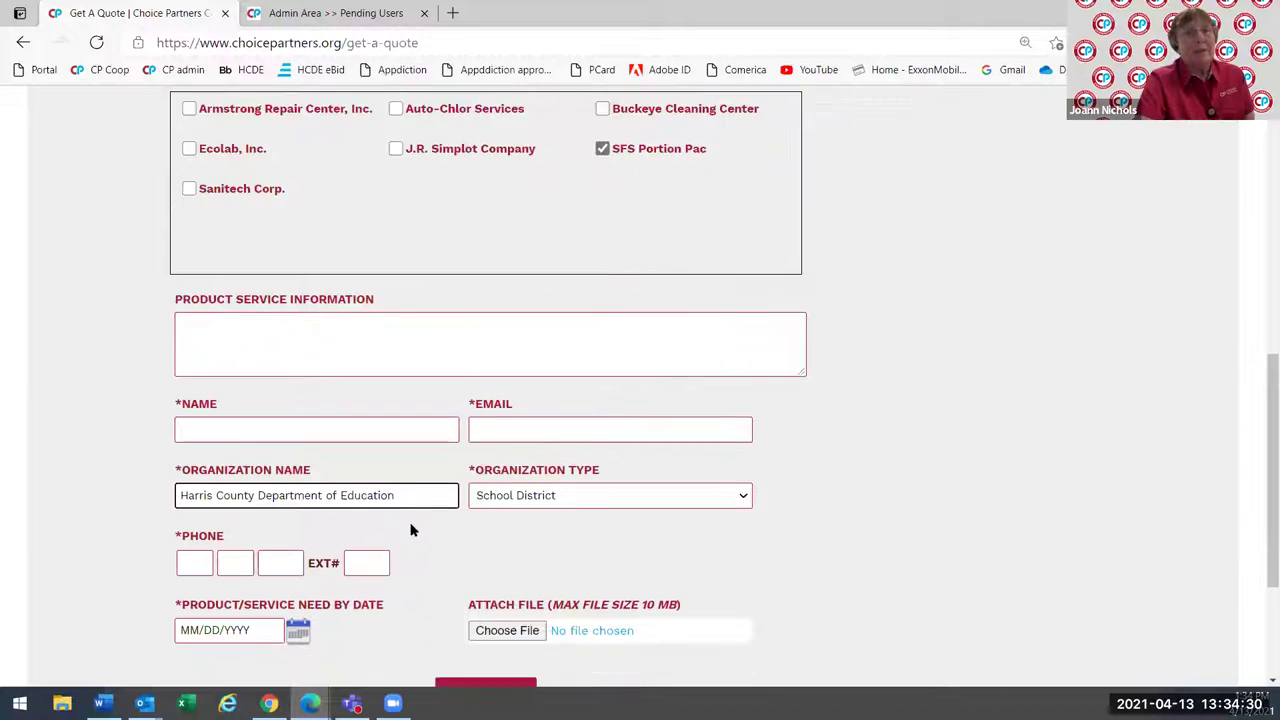
scroll(410, 530, down, 1)
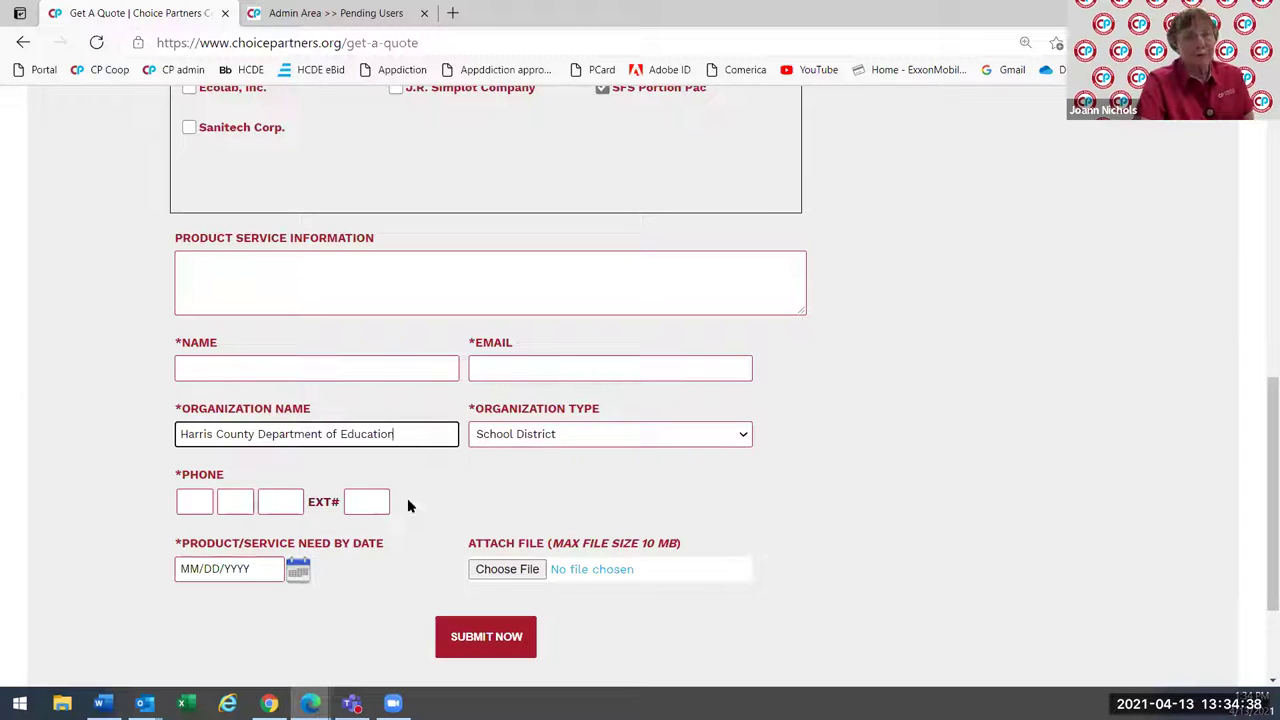
scroll(407, 498, down, 1)
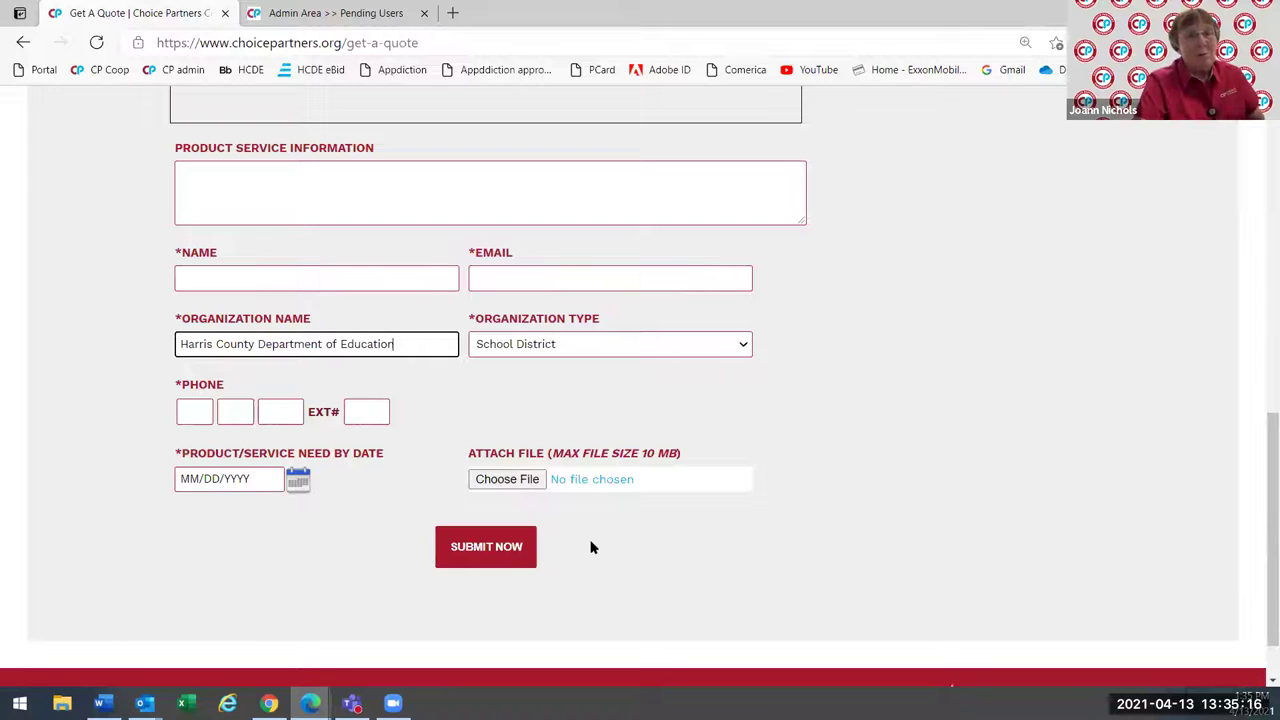
Review the Get A Quote form once more, from the contract category and vendor selection to the contact and need-by date fields
scroll(612, 536, up, 5)
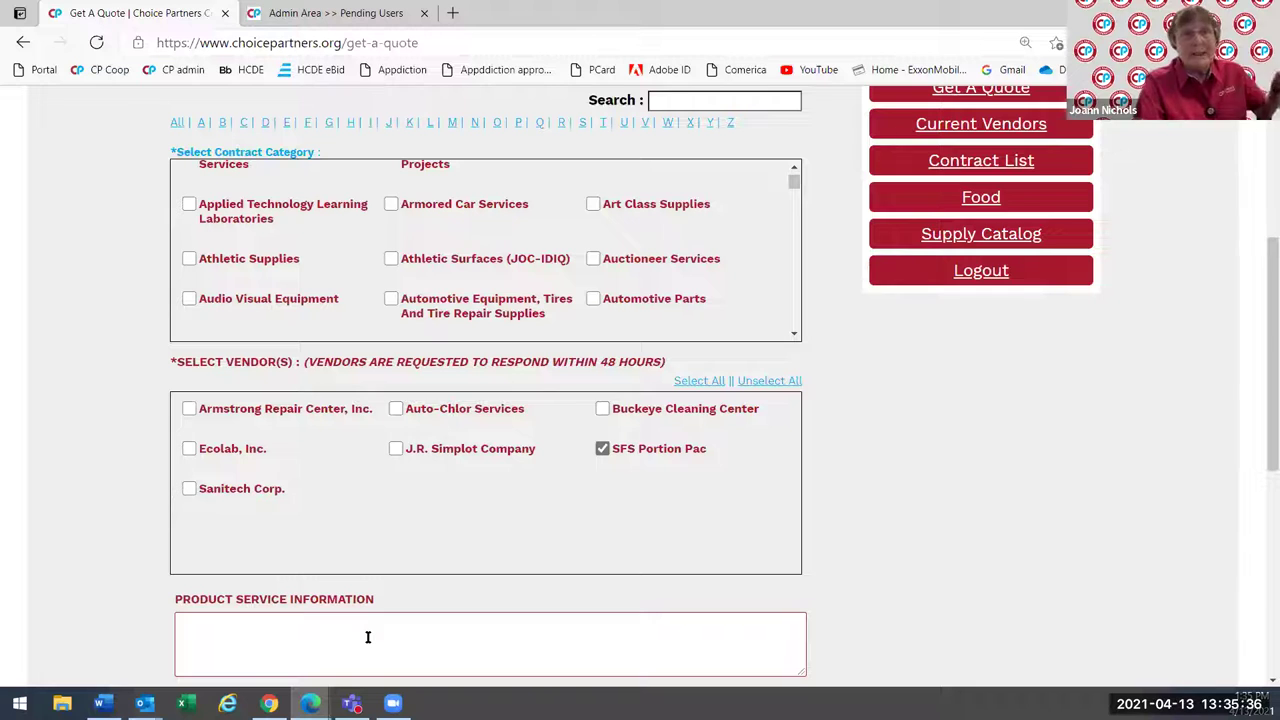
scroll(367, 637, down, 1)
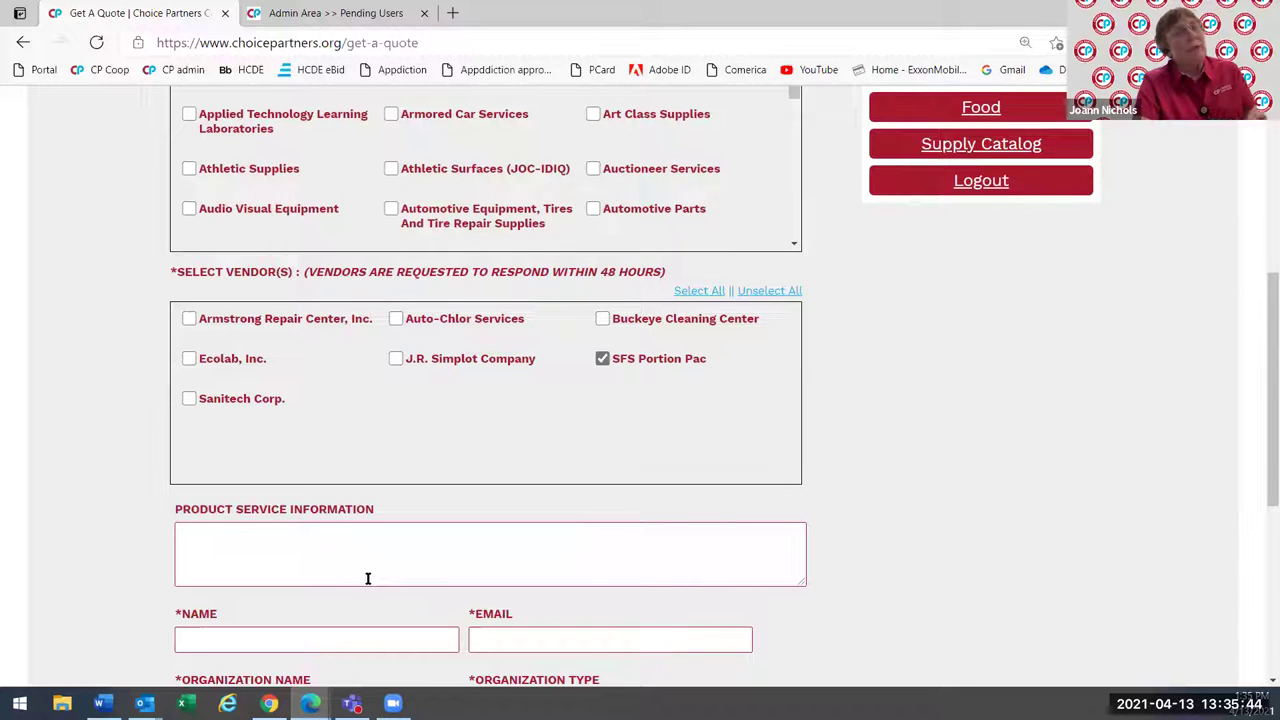
scroll(367, 578, down, 3)
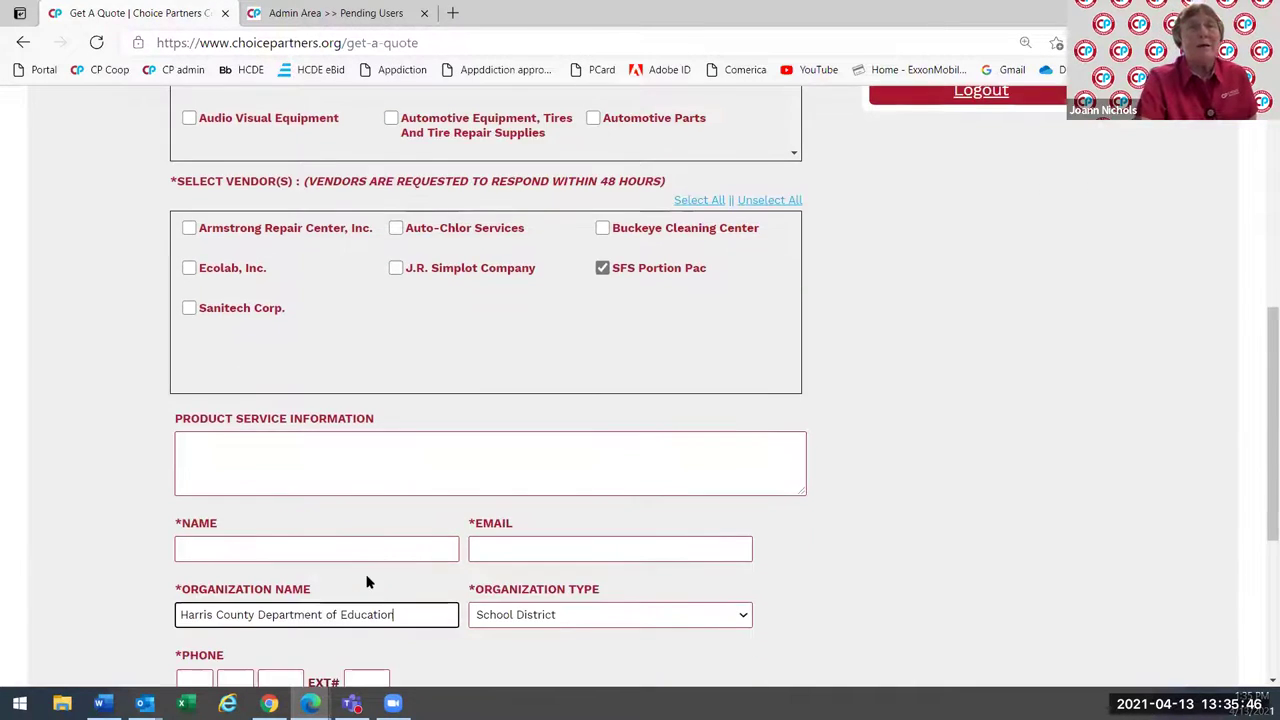
scroll(397, 574, down, 1)
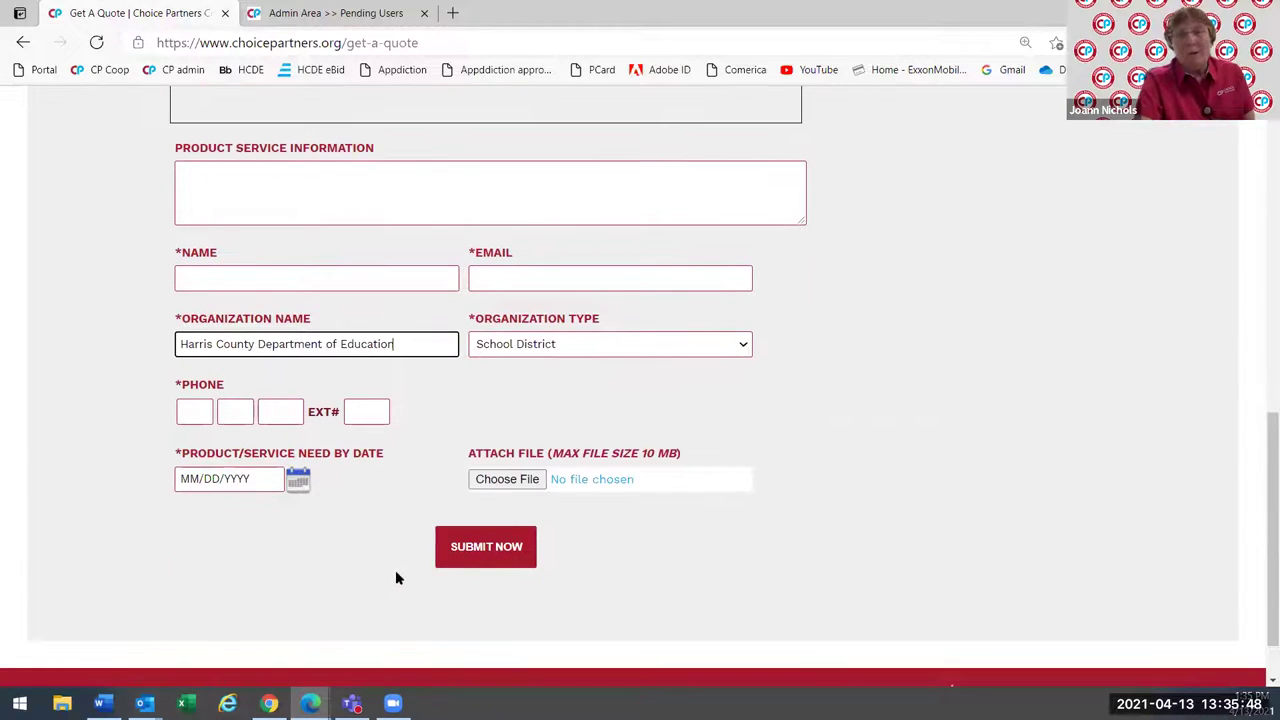
scroll(388, 547, up, 1)
scroll(388, 547, up, 3)
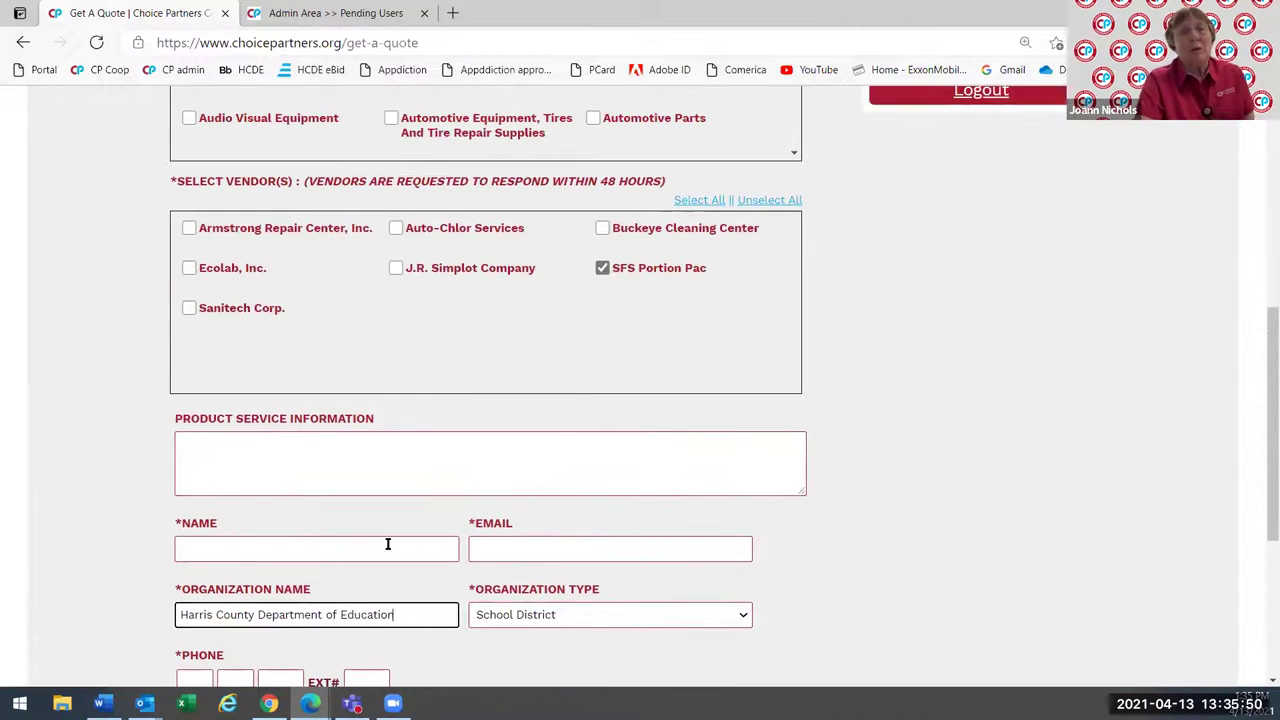
scroll(396, 538, up, 2)
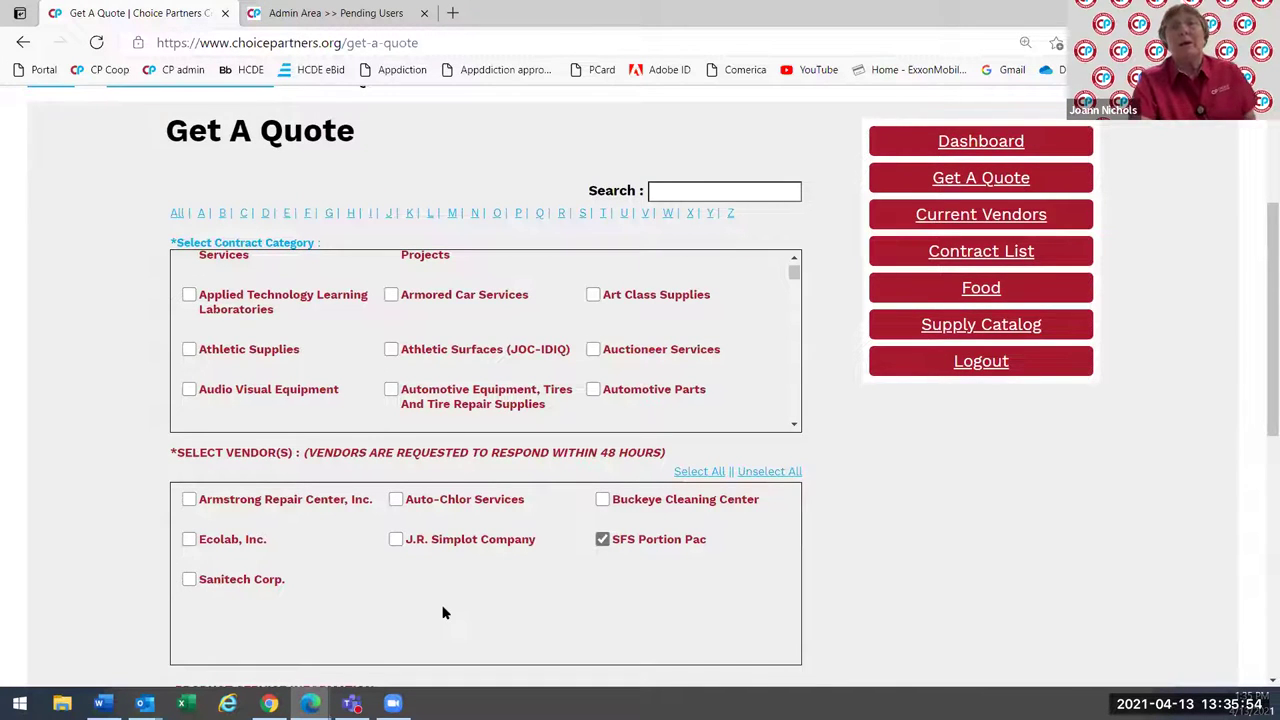
scroll(445, 613, down, 1)
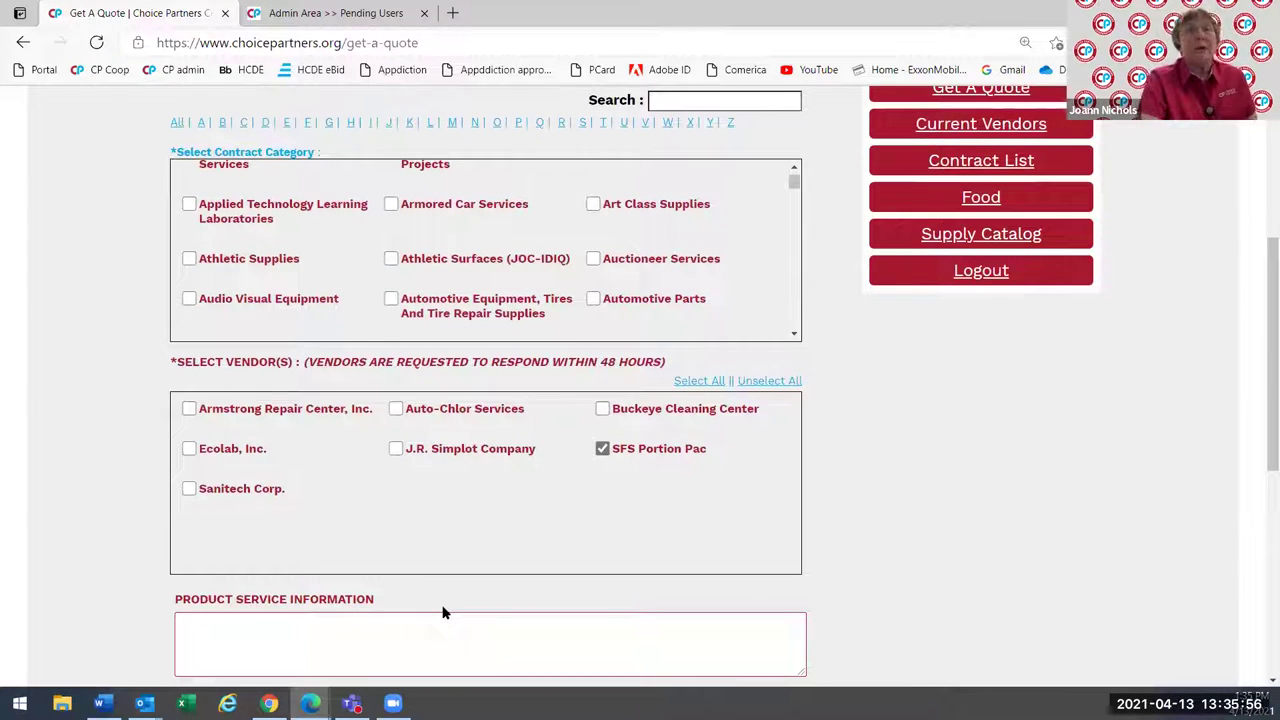
scroll(443, 608, down, 2)
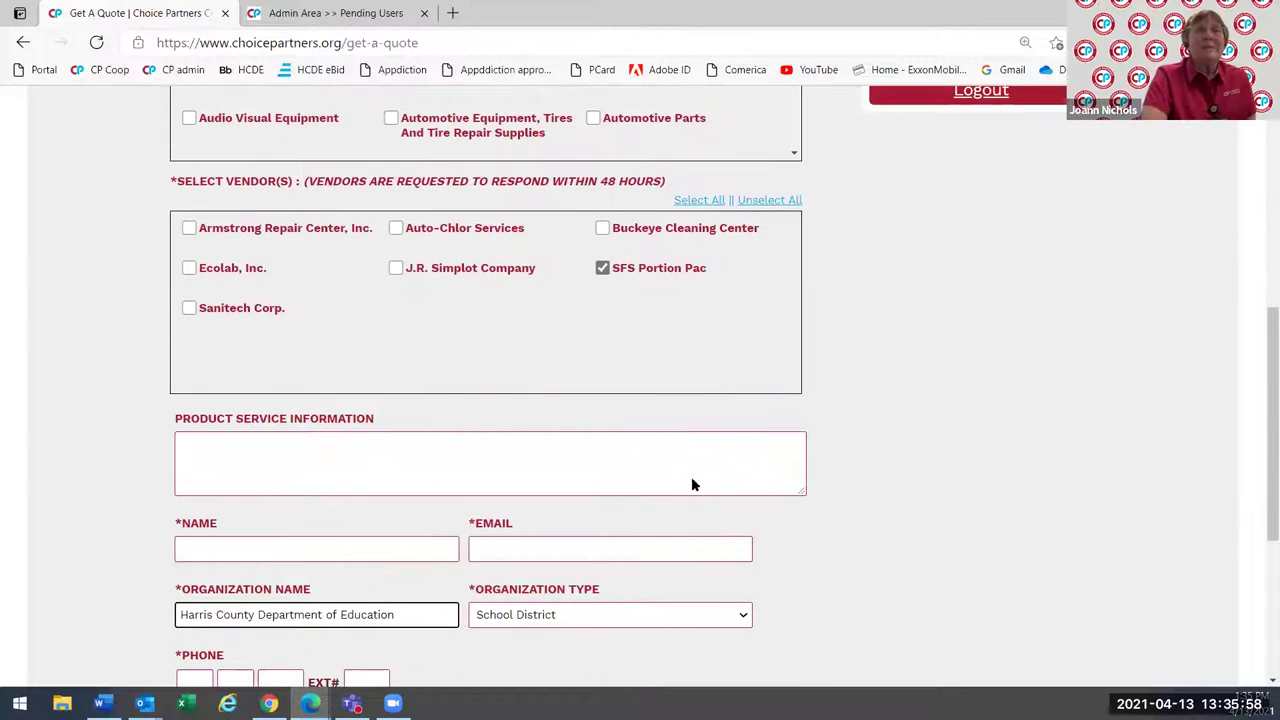
scroll(330, 516, down, 1)
Open the list of current vendors and go to the contract page of Education Galaxy LLC
scroll(331, 566, up, 5)
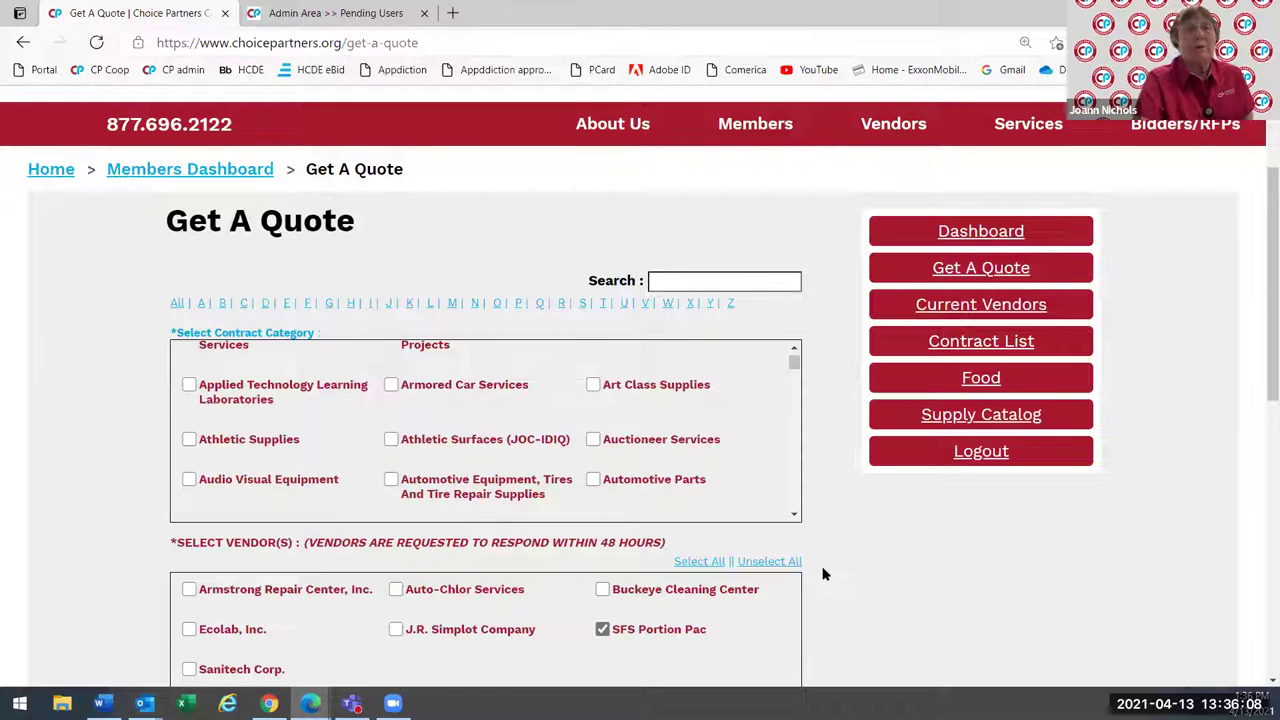
click(955, 313)
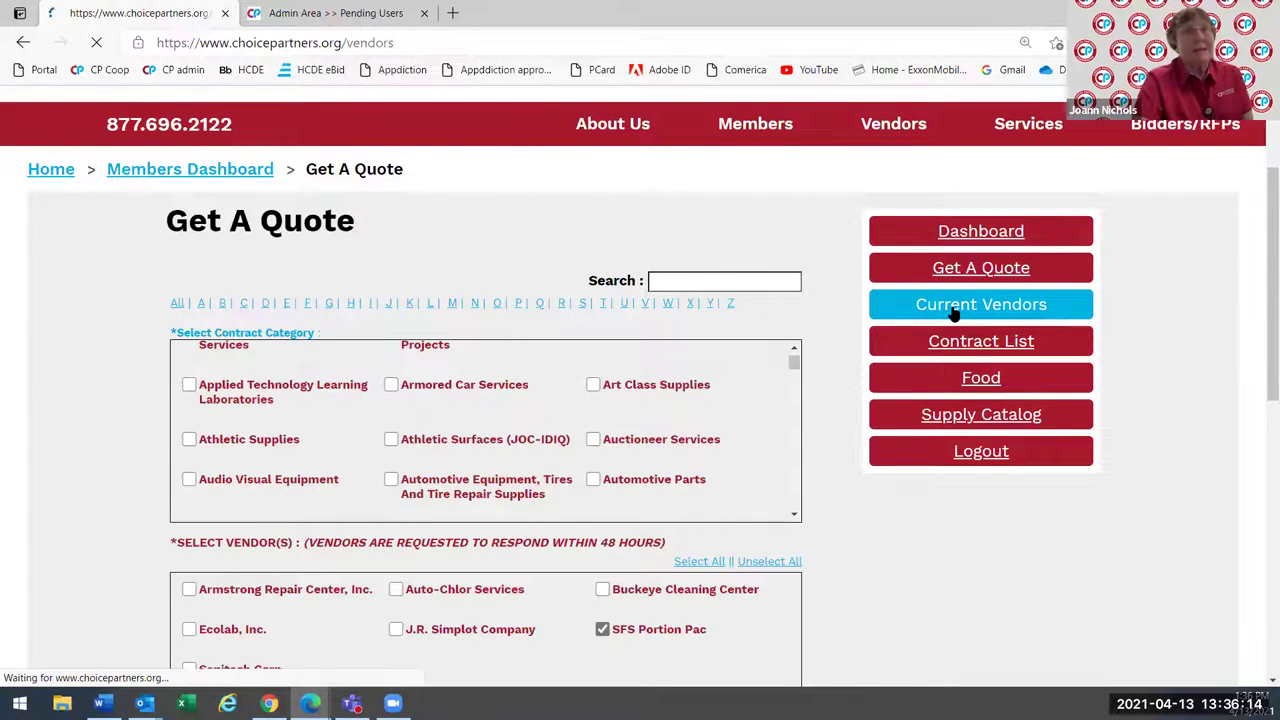
scroll(520, 370, down, 1)
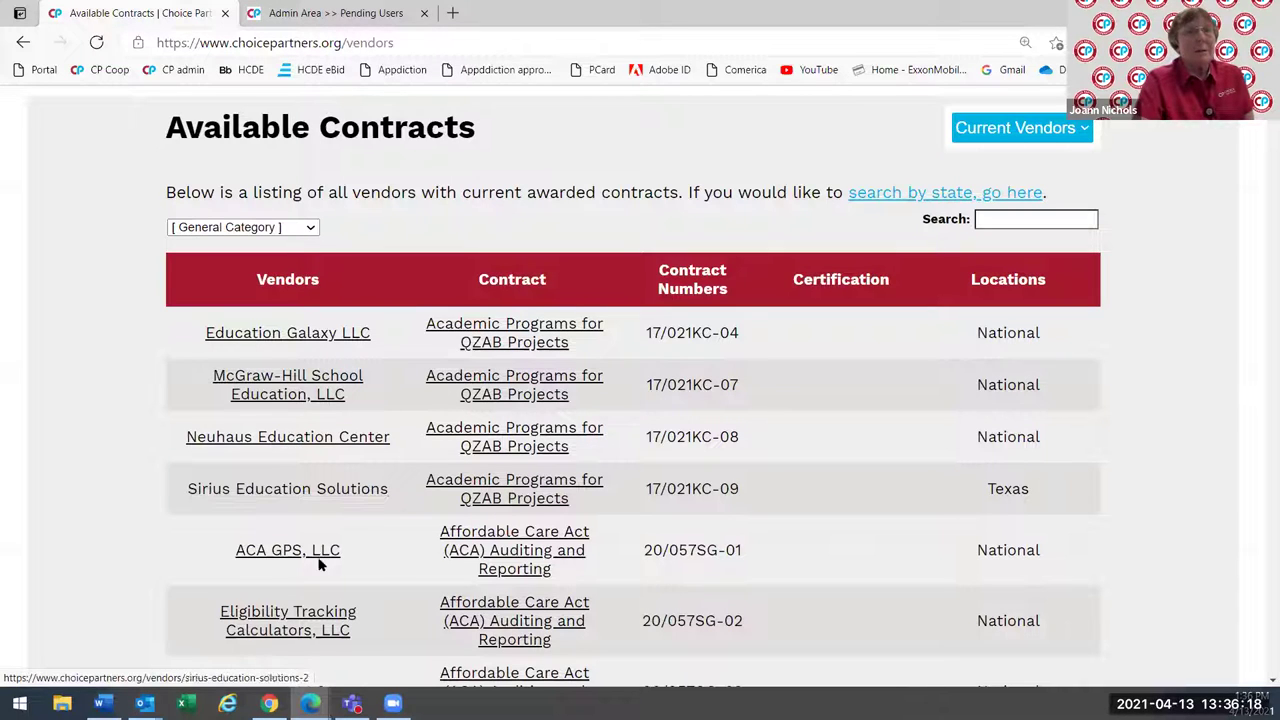
click(295, 337)
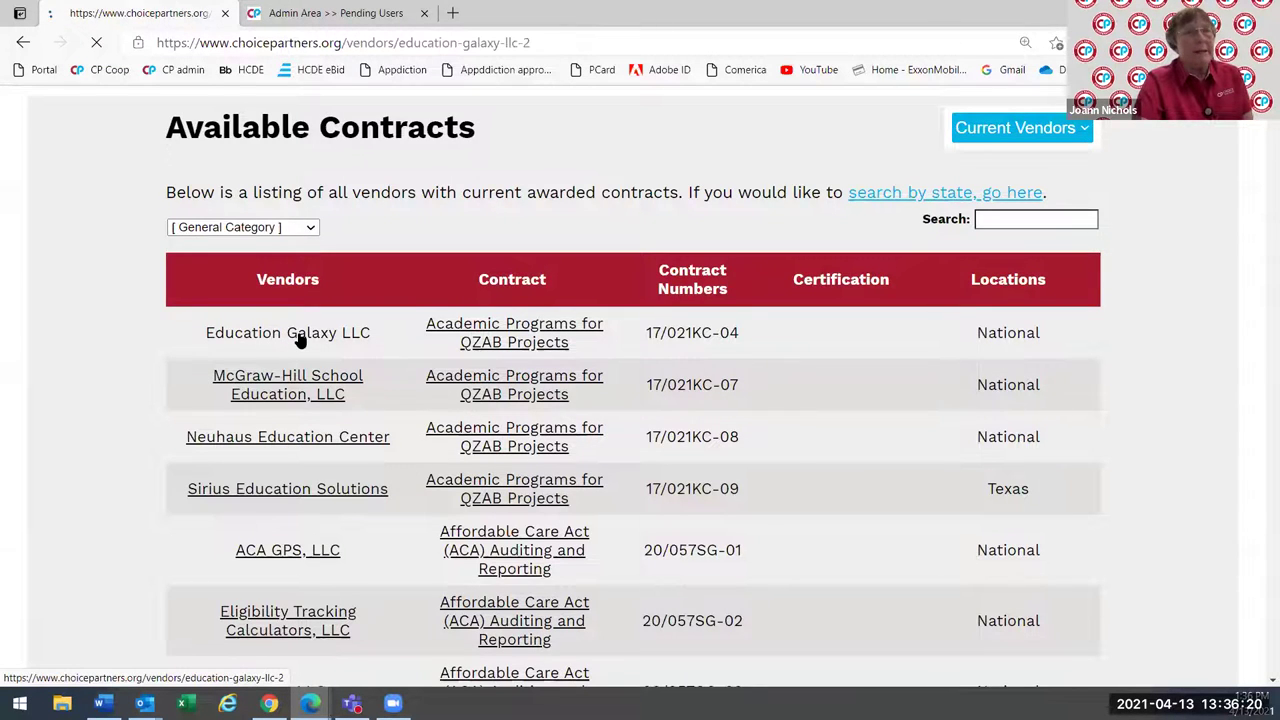
Examine Education Galaxy's contract terms, contract manager, sales contact, ordering instructions and pricing details
scroll(690, 465, down, 1)
scroll(713, 476, down, 3)
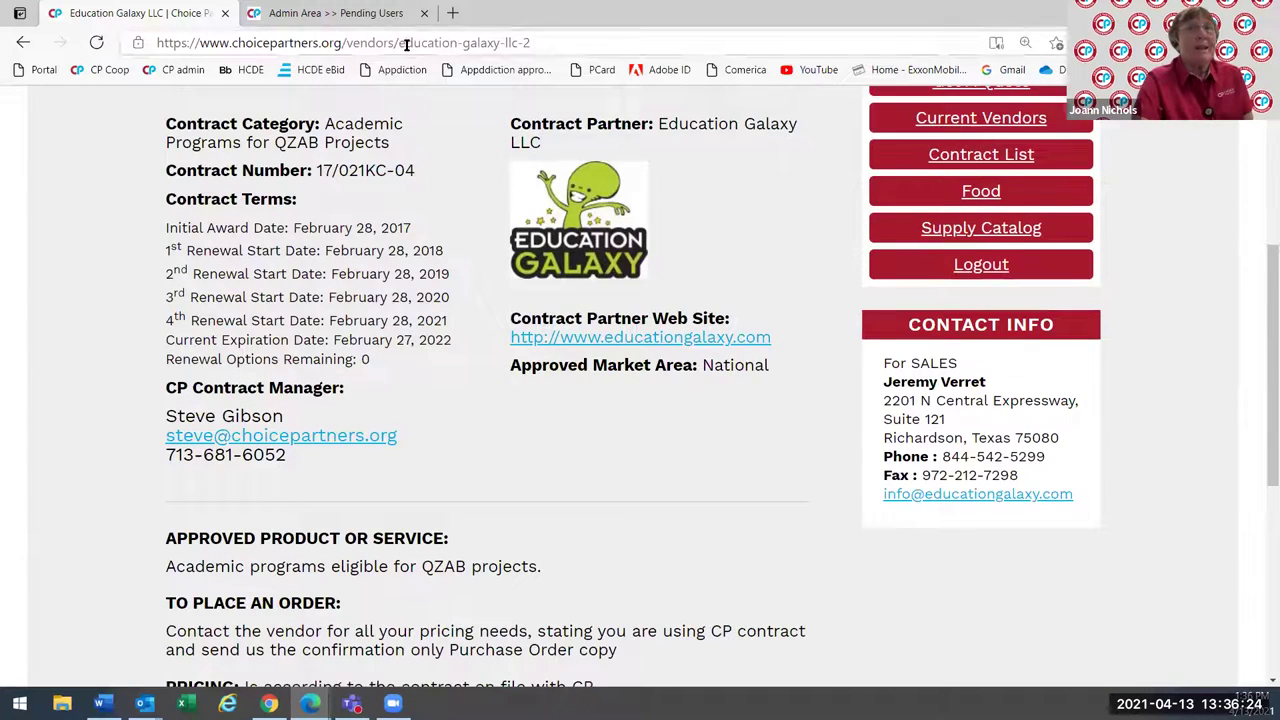
scroll(366, 209, up, 2)
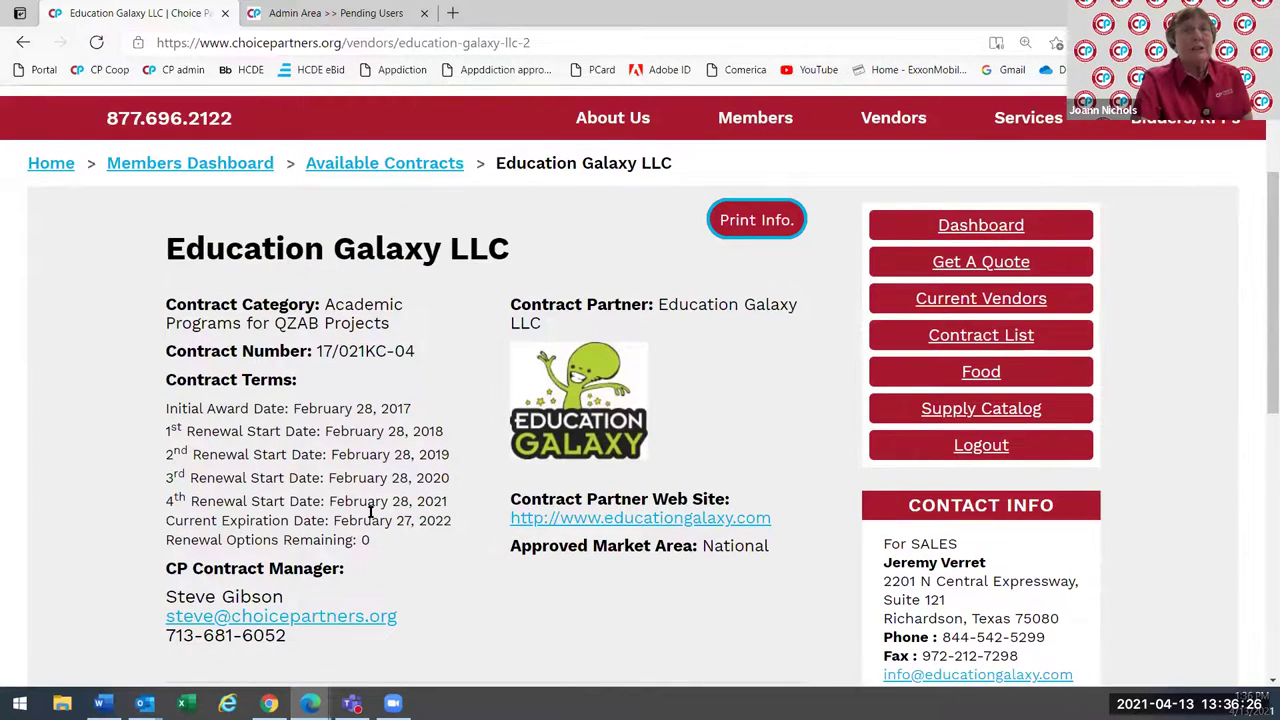
scroll(371, 509, down, 2)
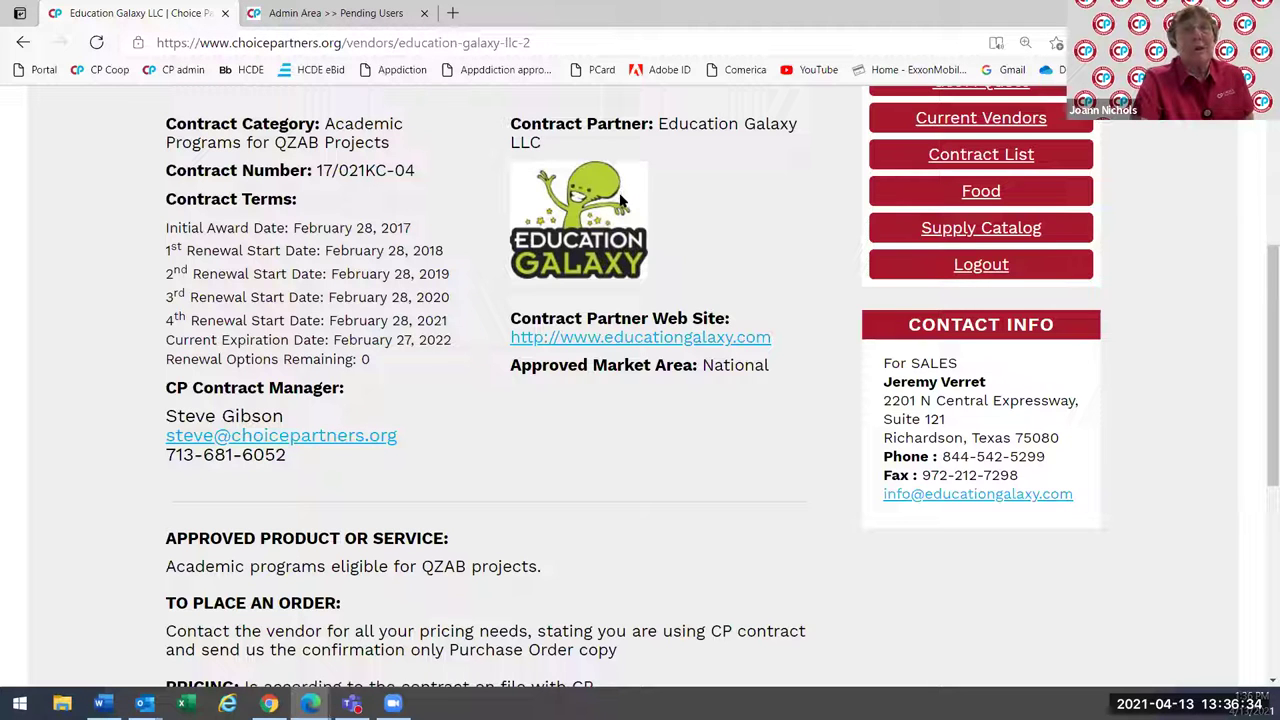
scroll(631, 509, down, 1)
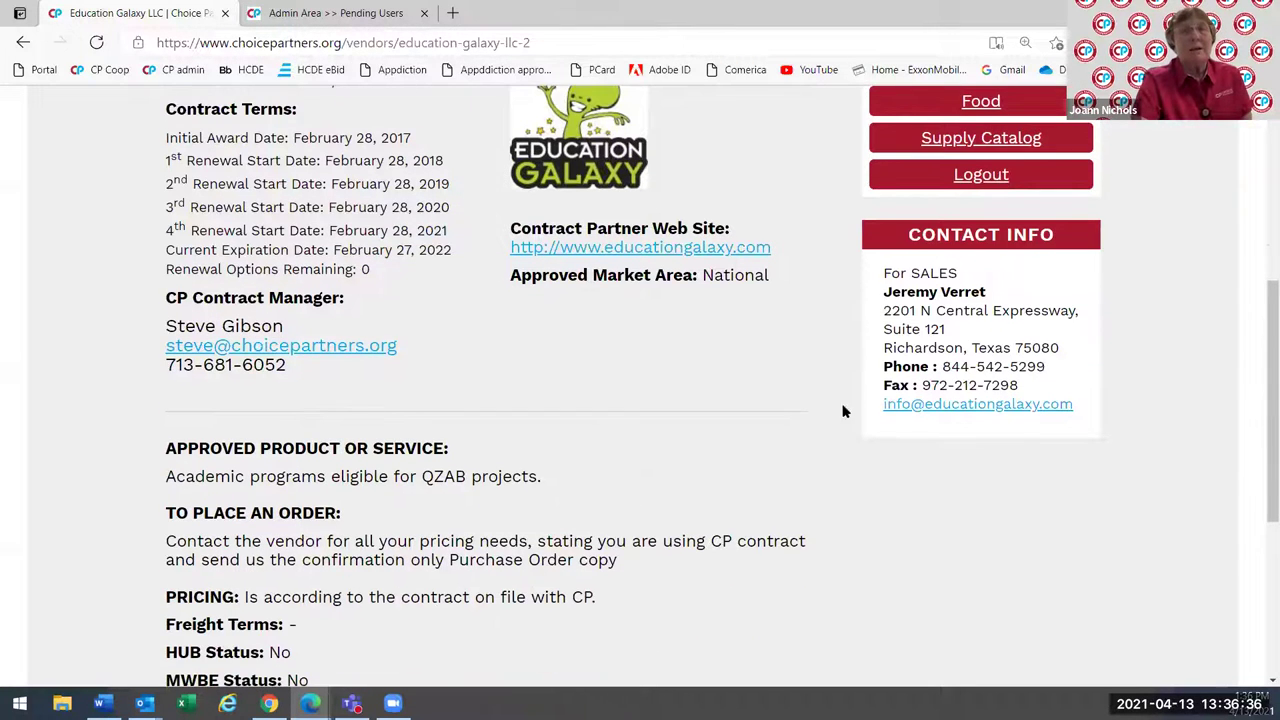
scroll(940, 524, down, 2)
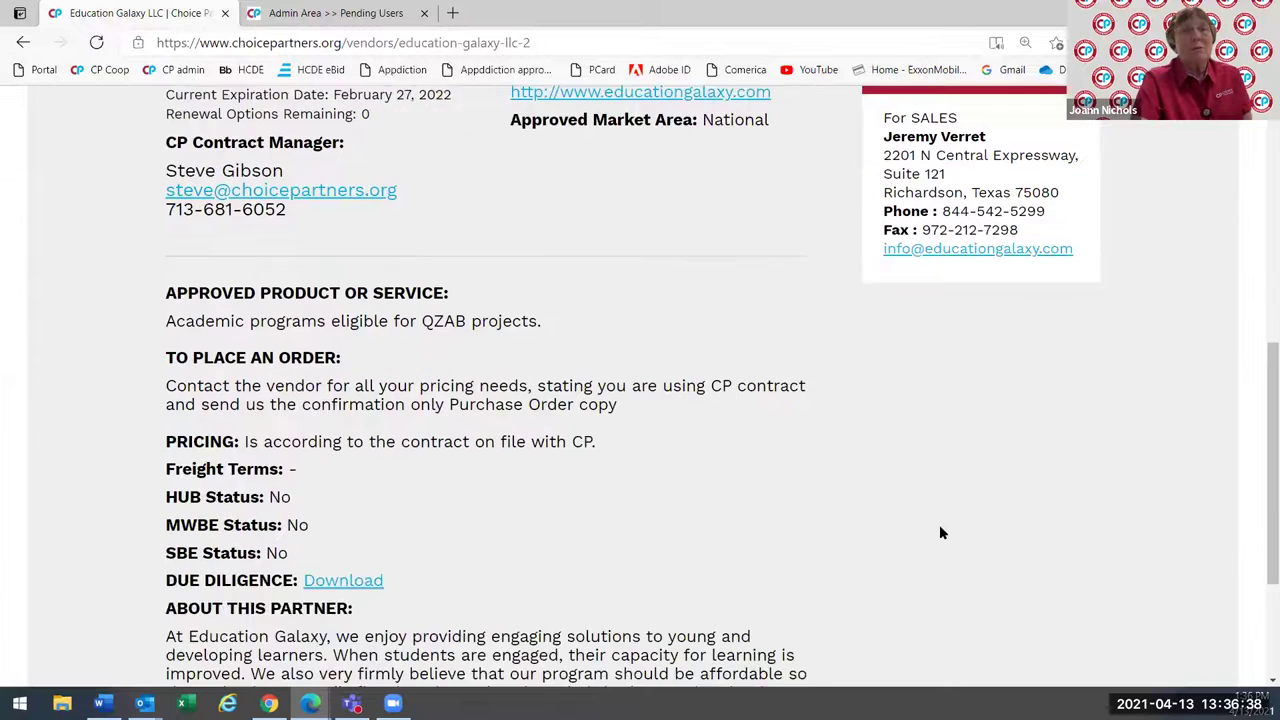
Download the due diligence zip for Education Galaxy and open the archive
scroll(634, 343, down, 2)
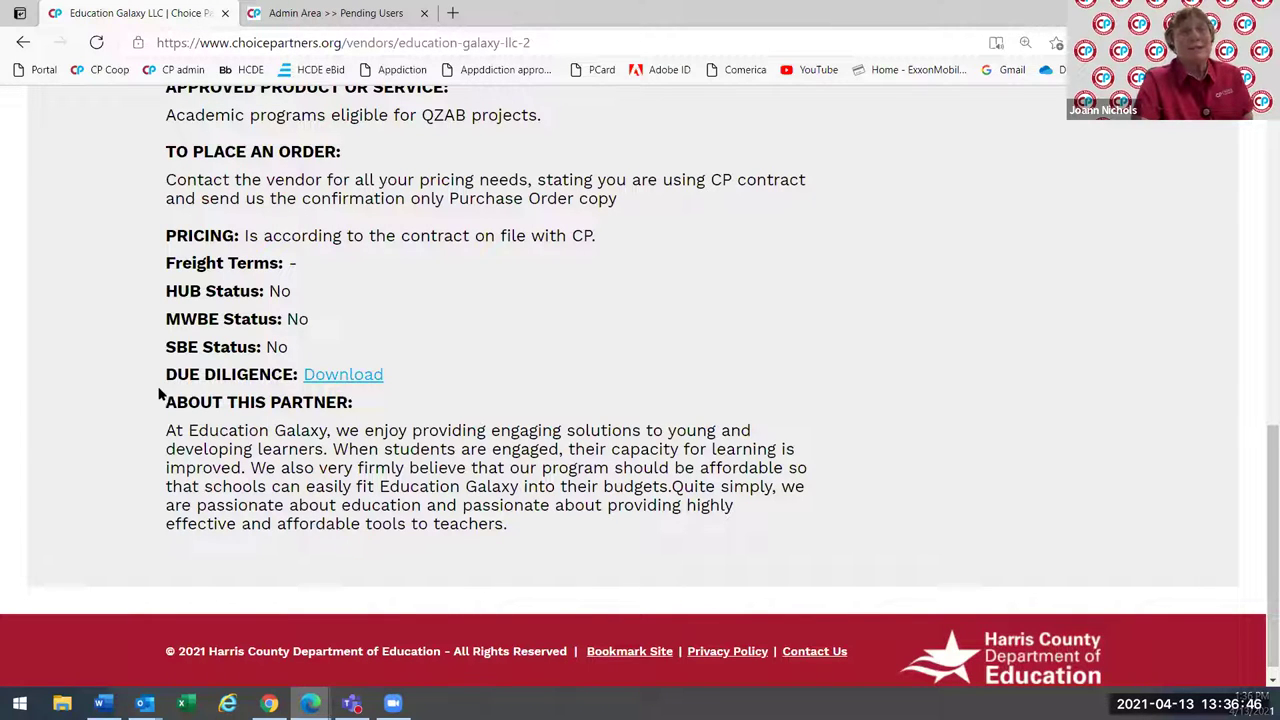
click(335, 376)
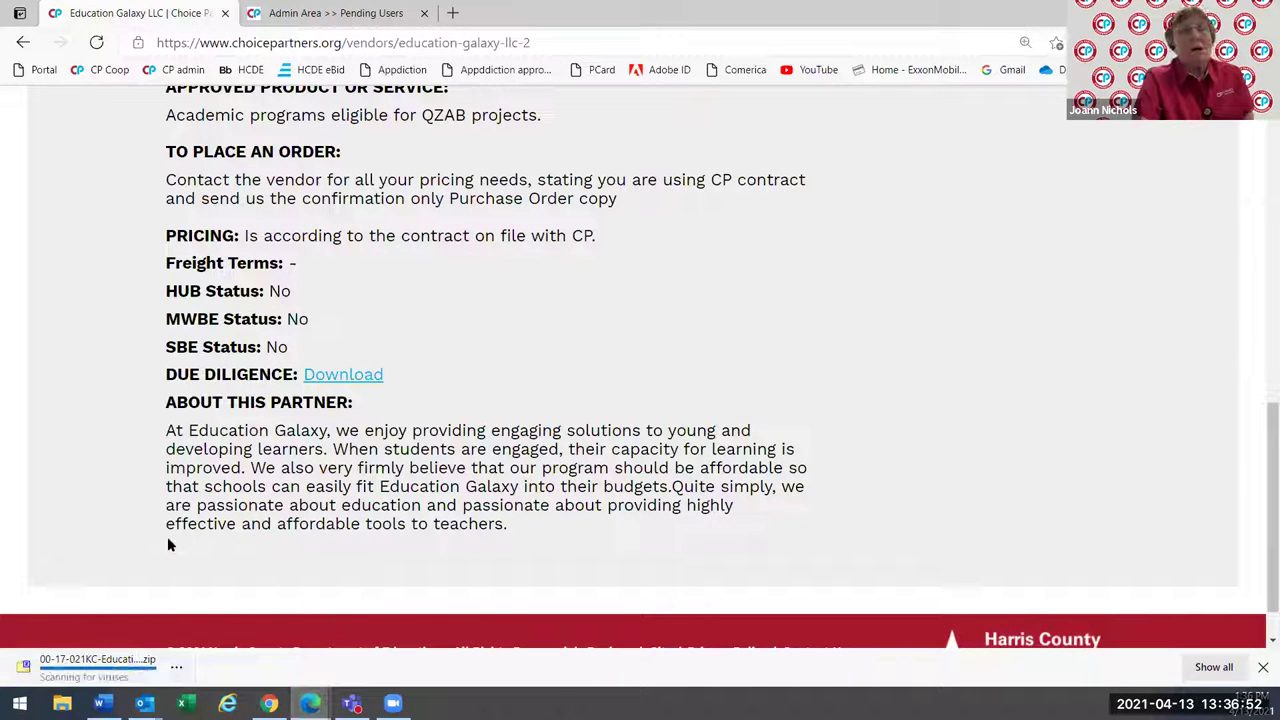
scroll(165, 543, down, 1)
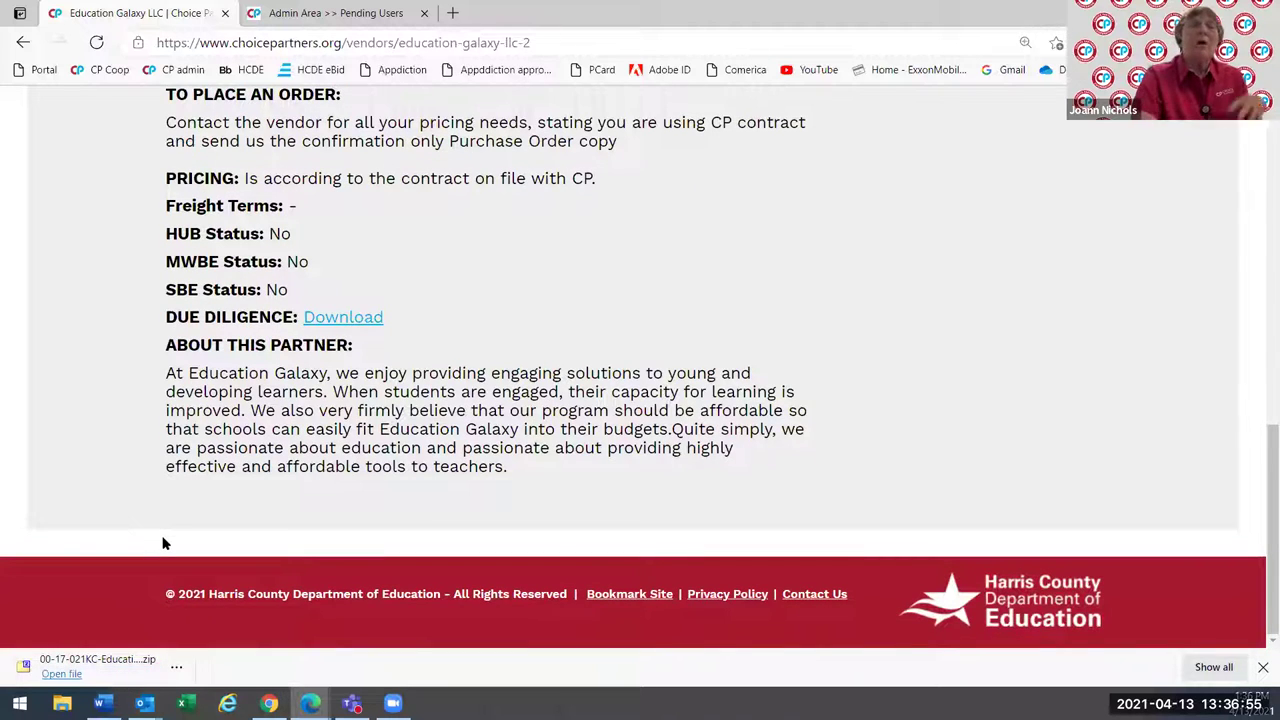
click(91, 674)
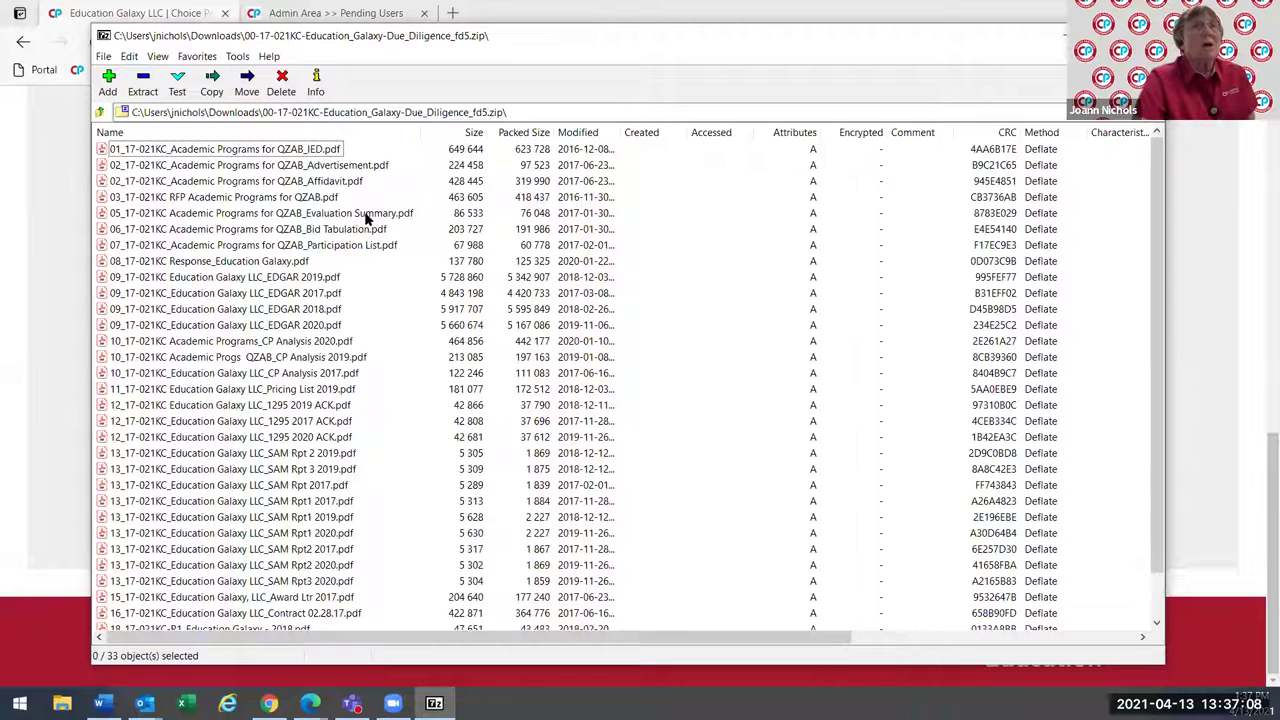
Go through the archive's due diligence files, pointing out the 2020 renewal, the contract, the SAM reports and the 1295 acknowledgement
scroll(281, 186, down, 1)
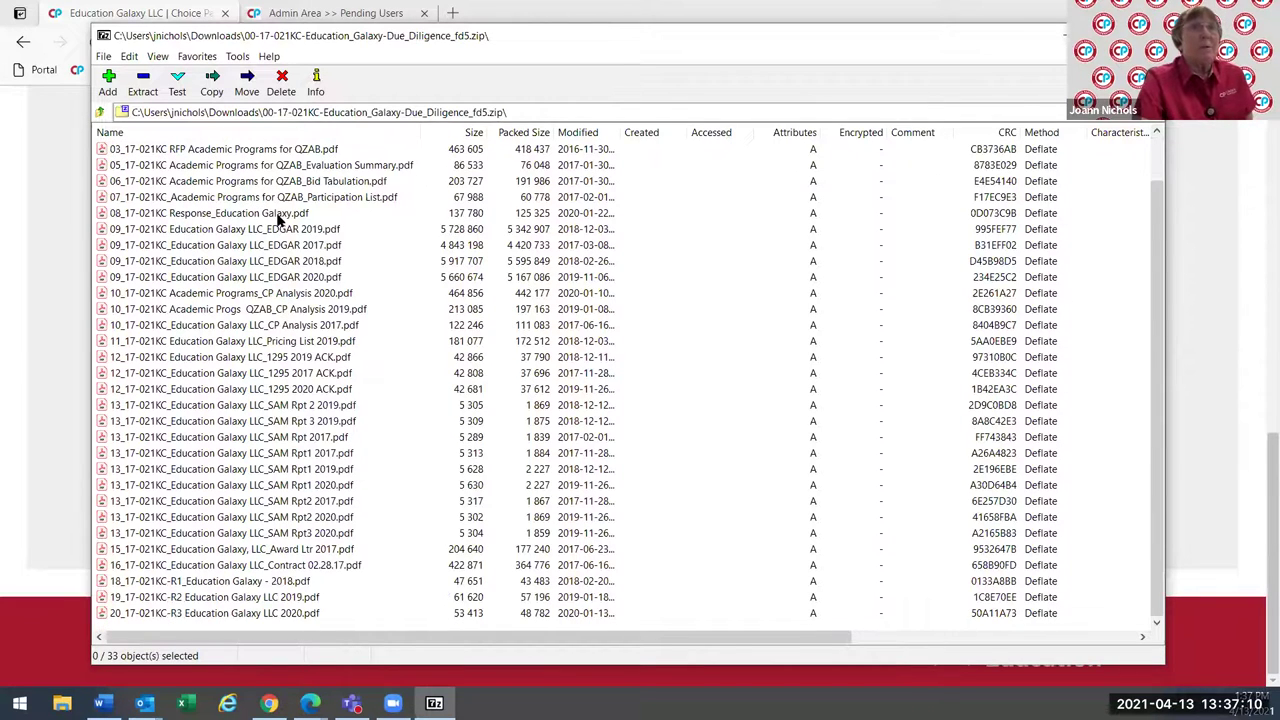
scroll(281, 218, up, 1)
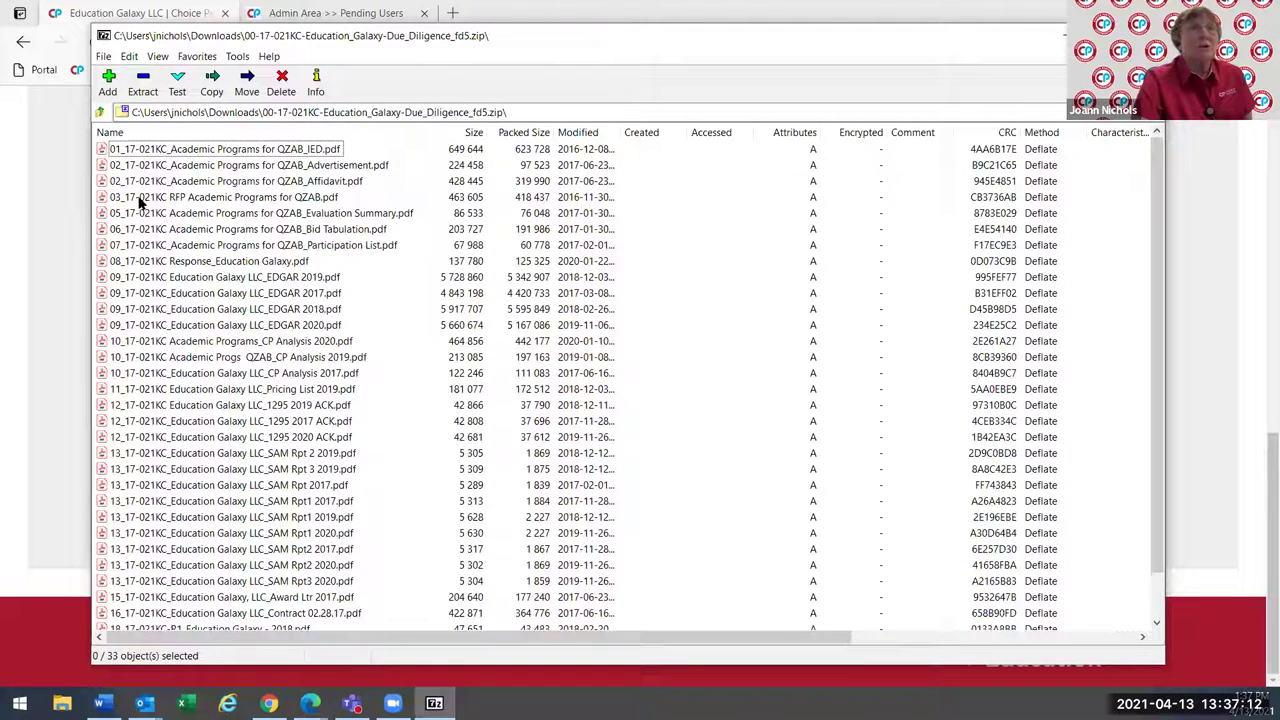
scroll(143, 263, down, 1)
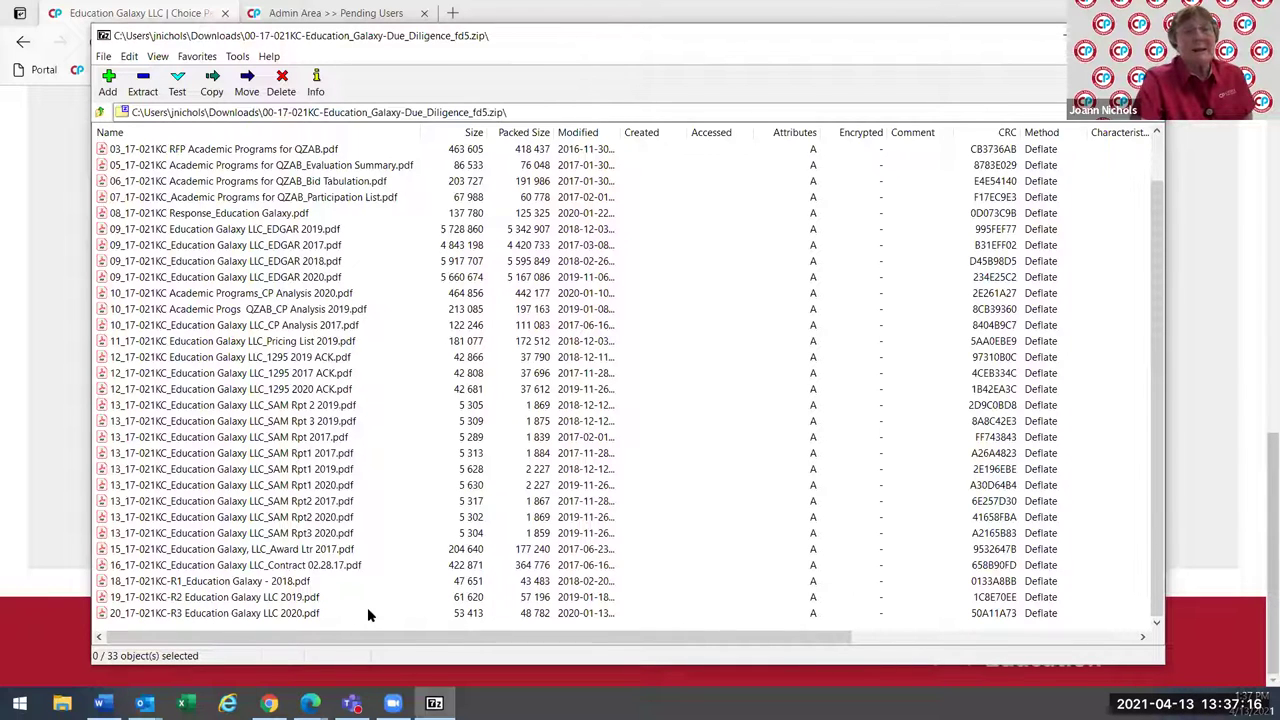
click(251, 614)
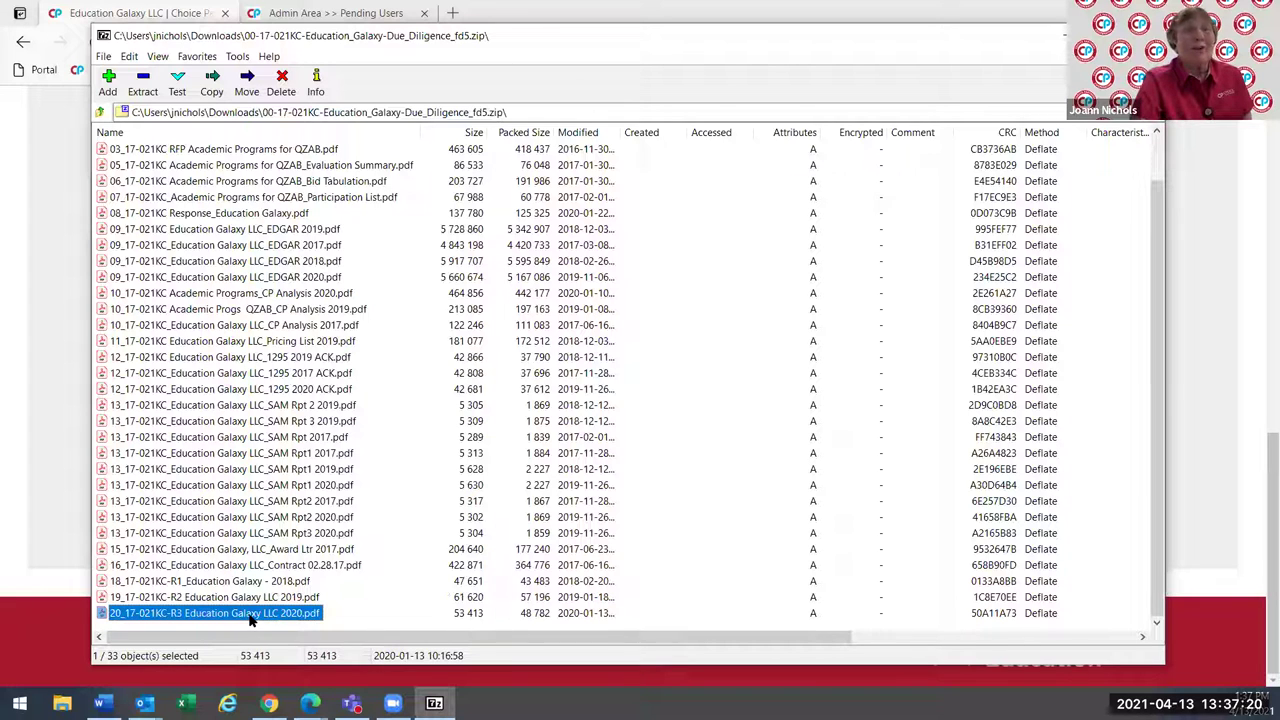
click(293, 567)
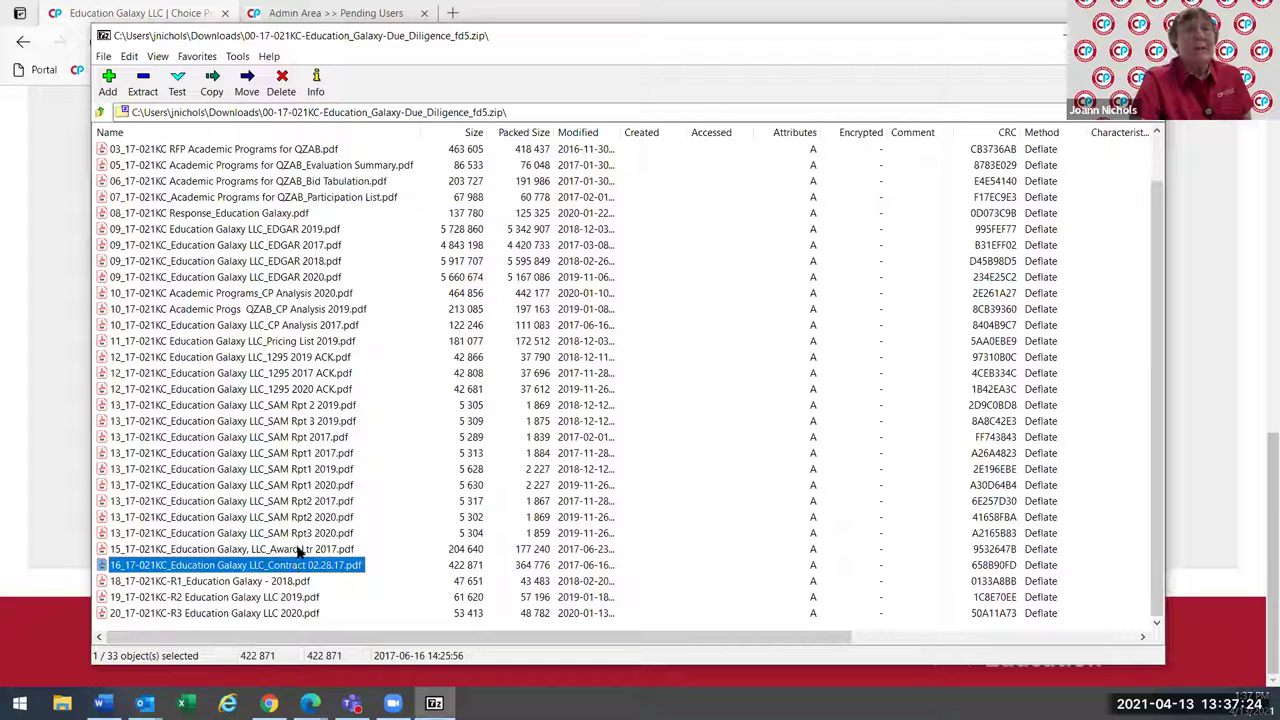
click(301, 536)
click(300, 517)
click(301, 501)
click(302, 485)
click(302, 469)
click(303, 455)
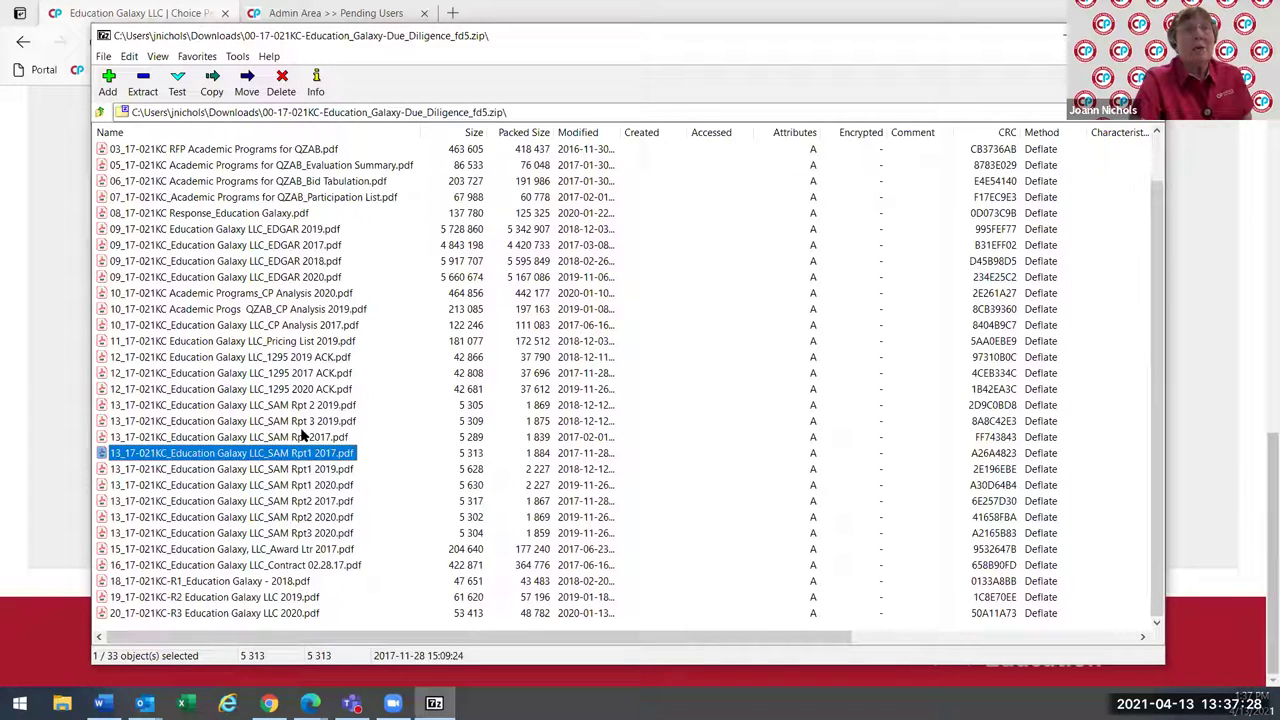
click(289, 390)
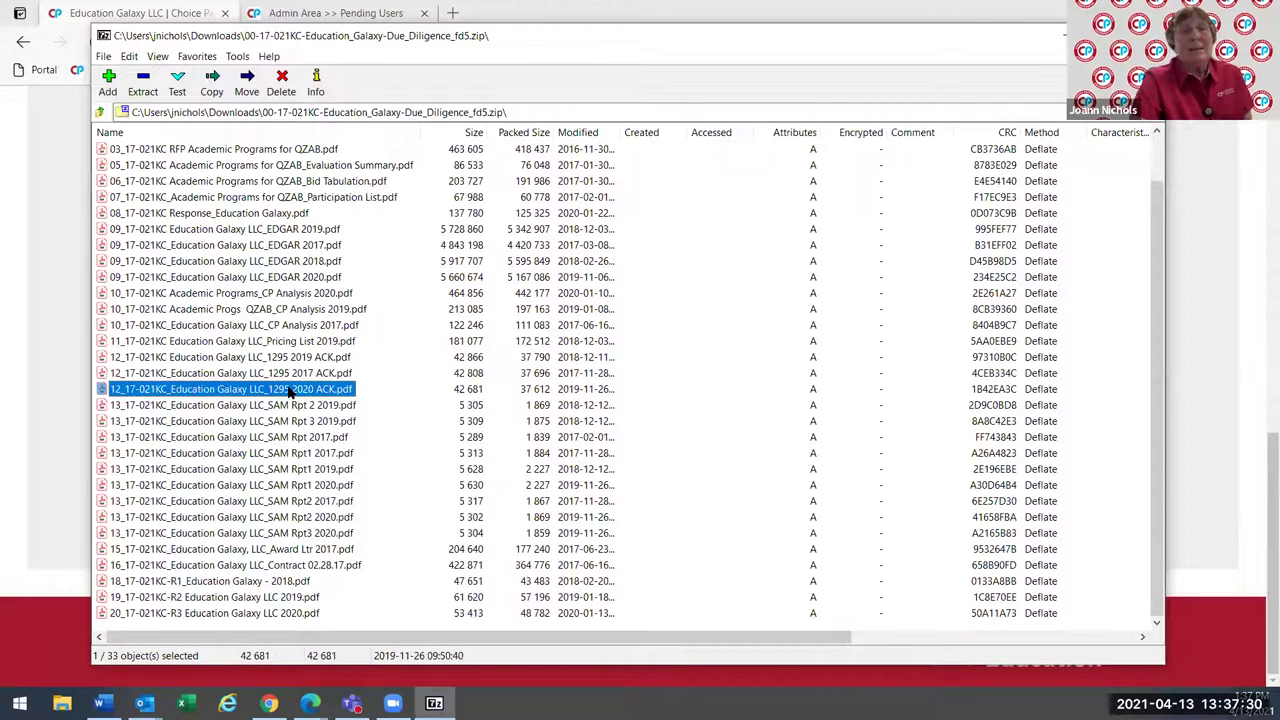
Point out the 2019 pricing list and the IED file in the due diligence archive
scroll(289, 393, up, 1)
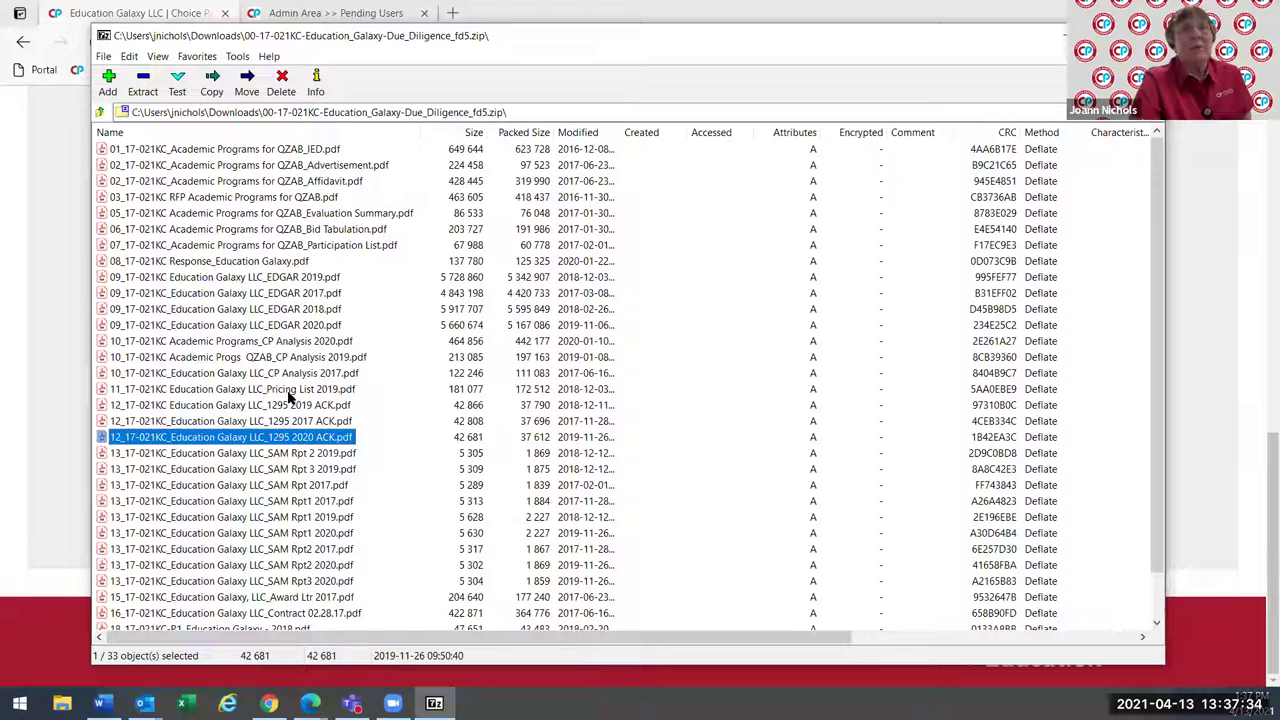
click(293, 391)
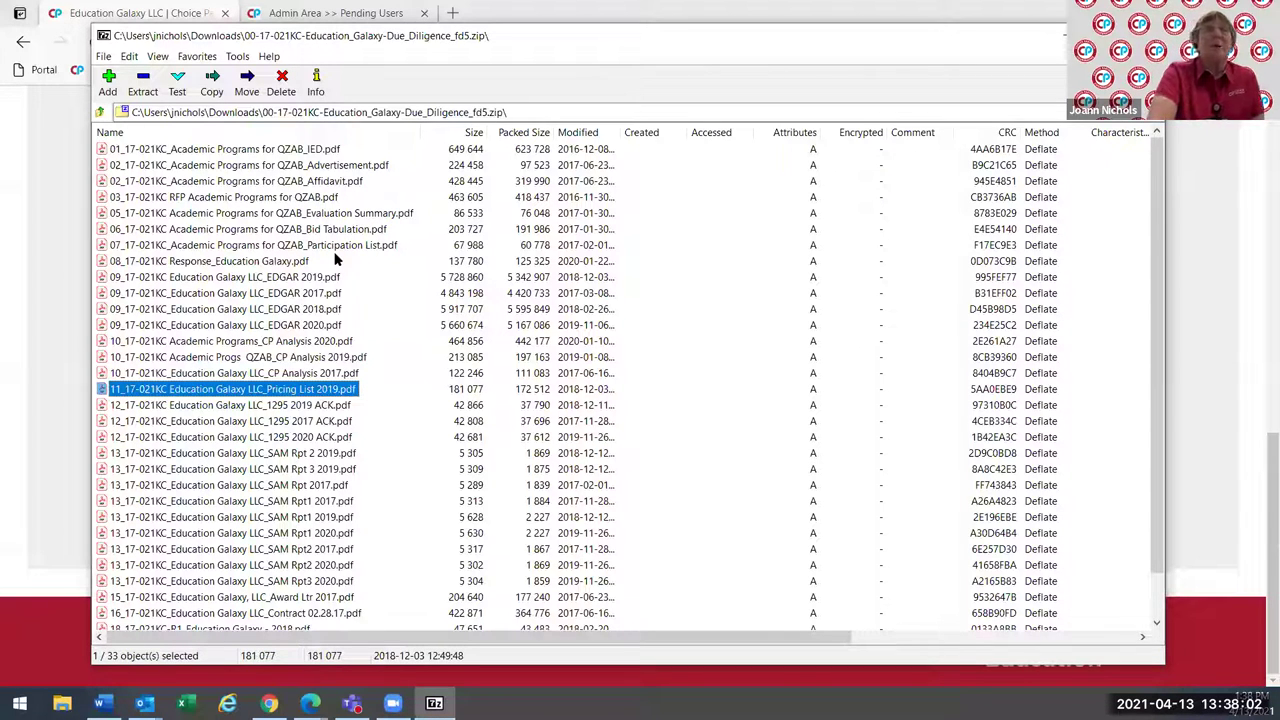
click(316, 149)
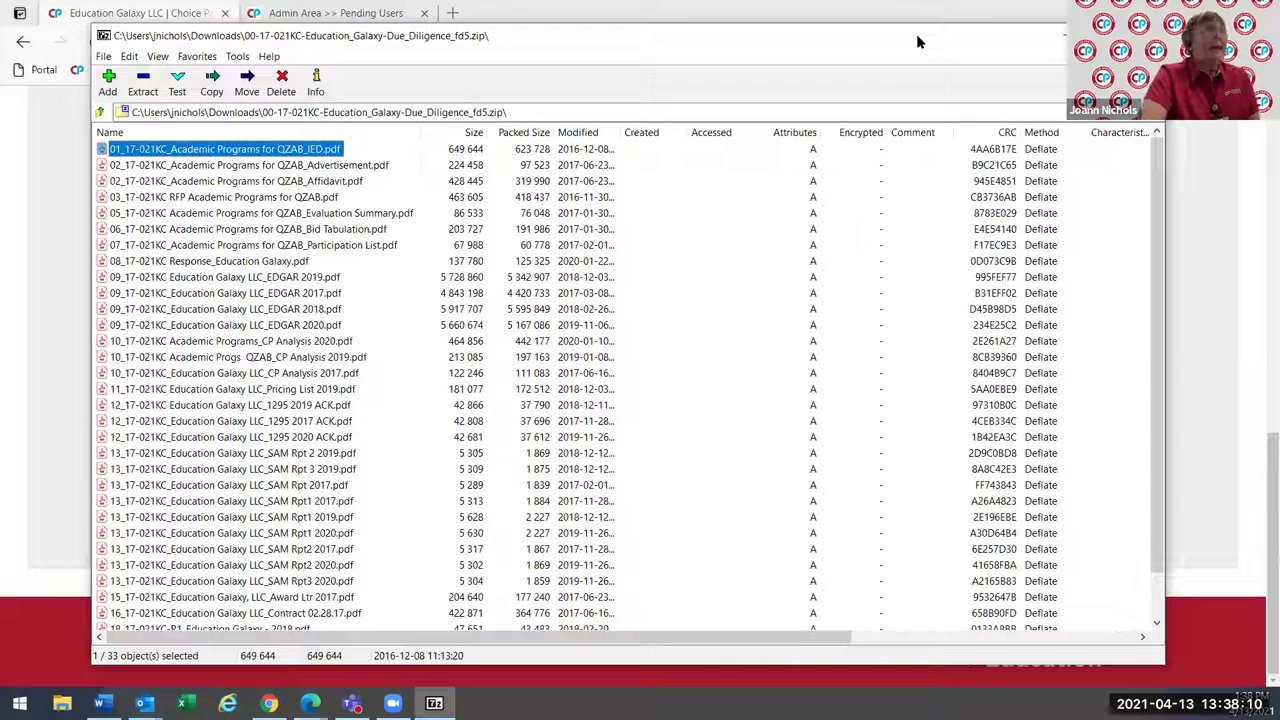
Switch from the archive back to Edge and return to the beginning of Education Galaxy's contract page
key(alt+Tab)
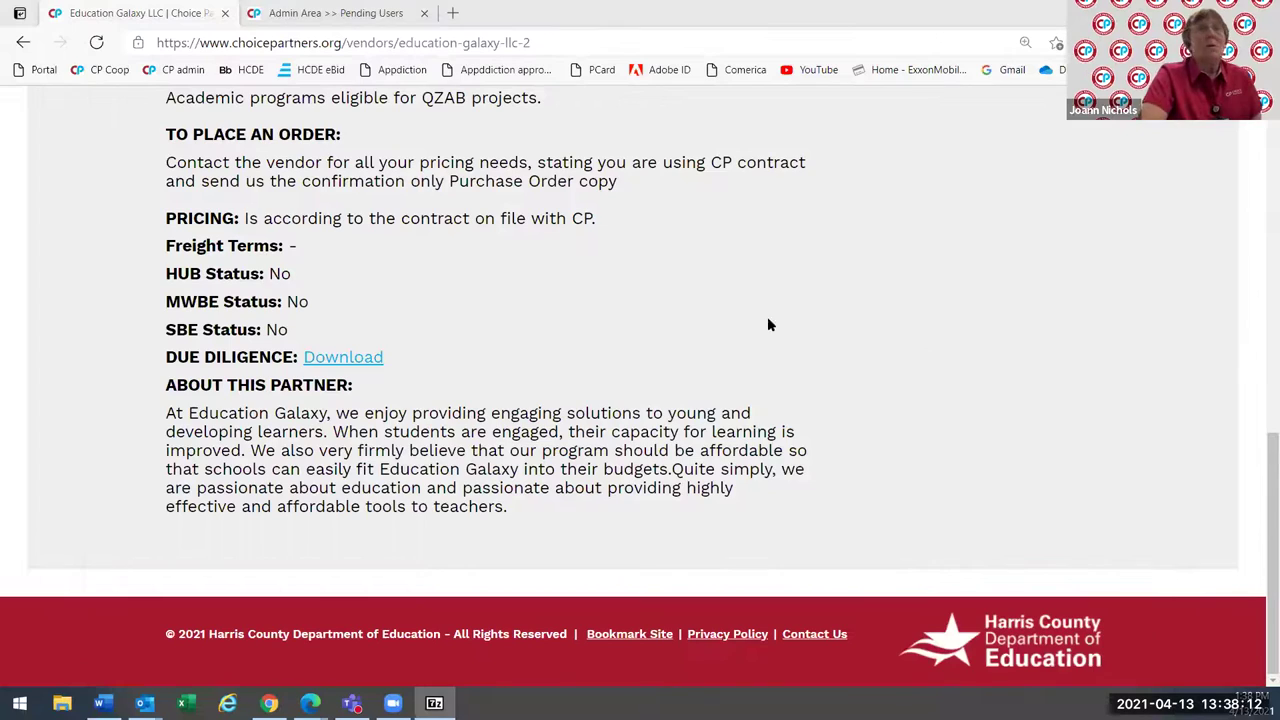
scroll(762, 331, up, 15)
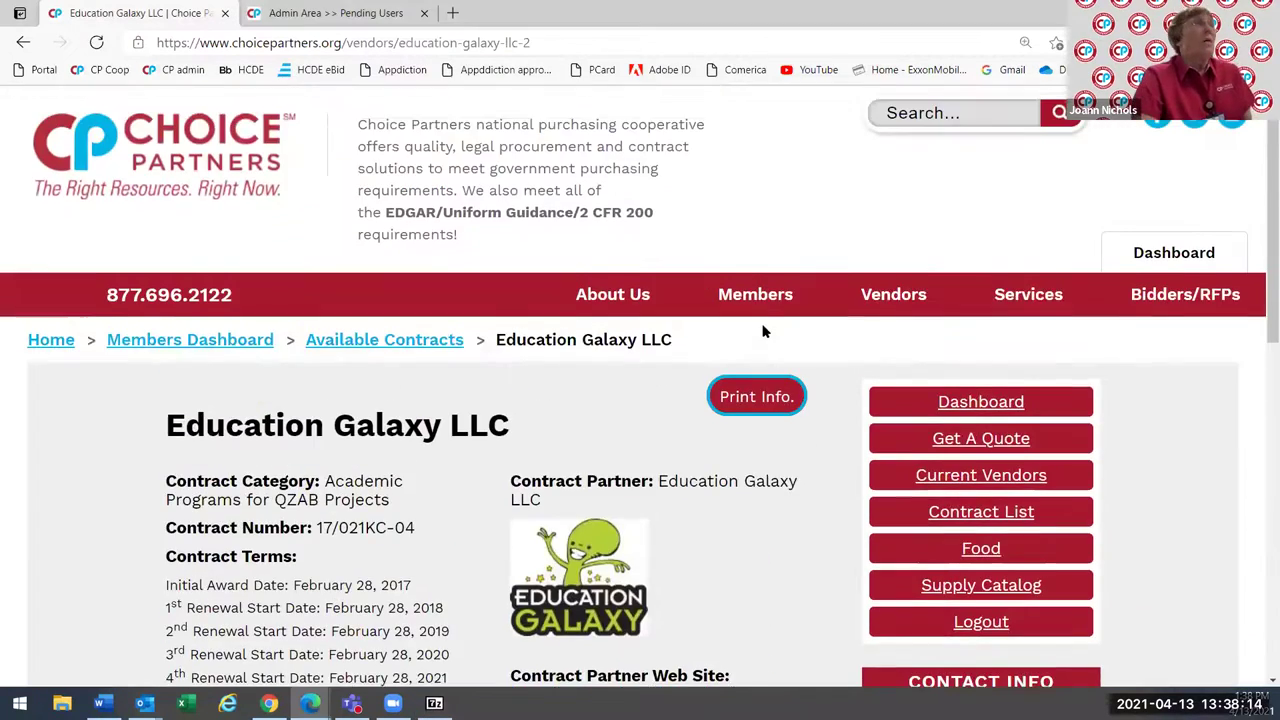
mouse_move(882, 300)
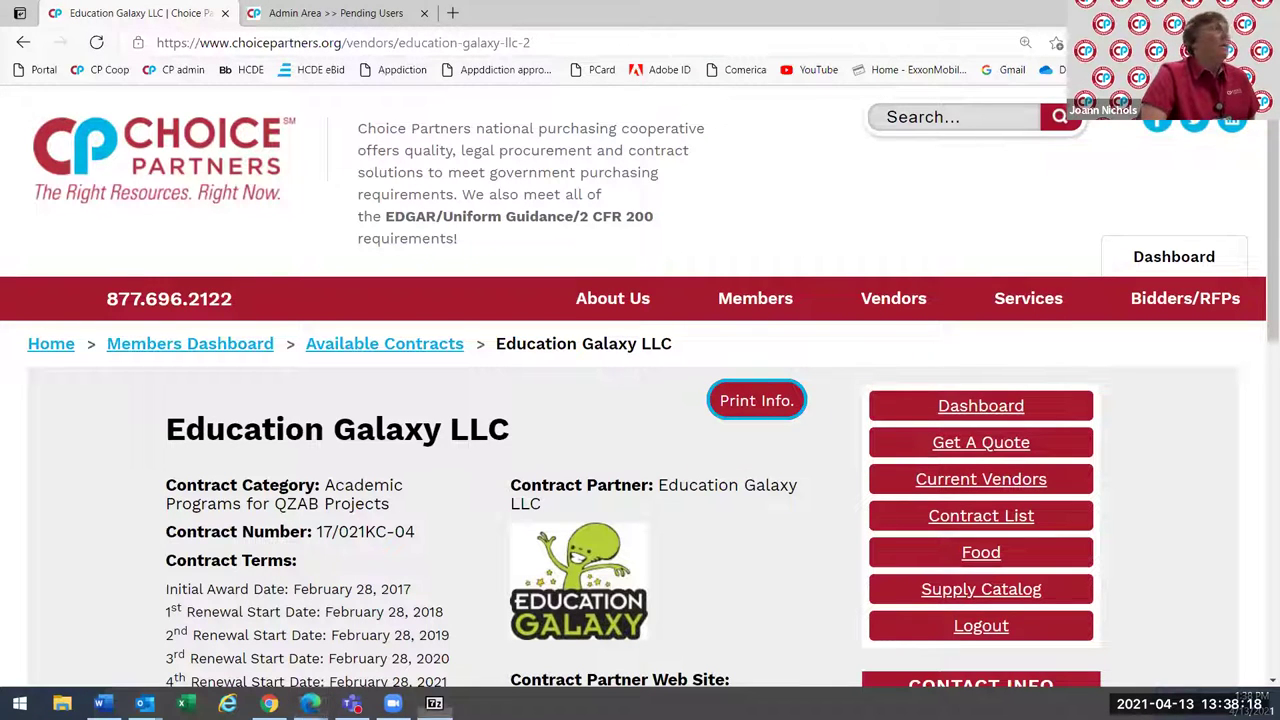
scroll(620, 390, down, 1)
scroll(636, 345, down, 1)
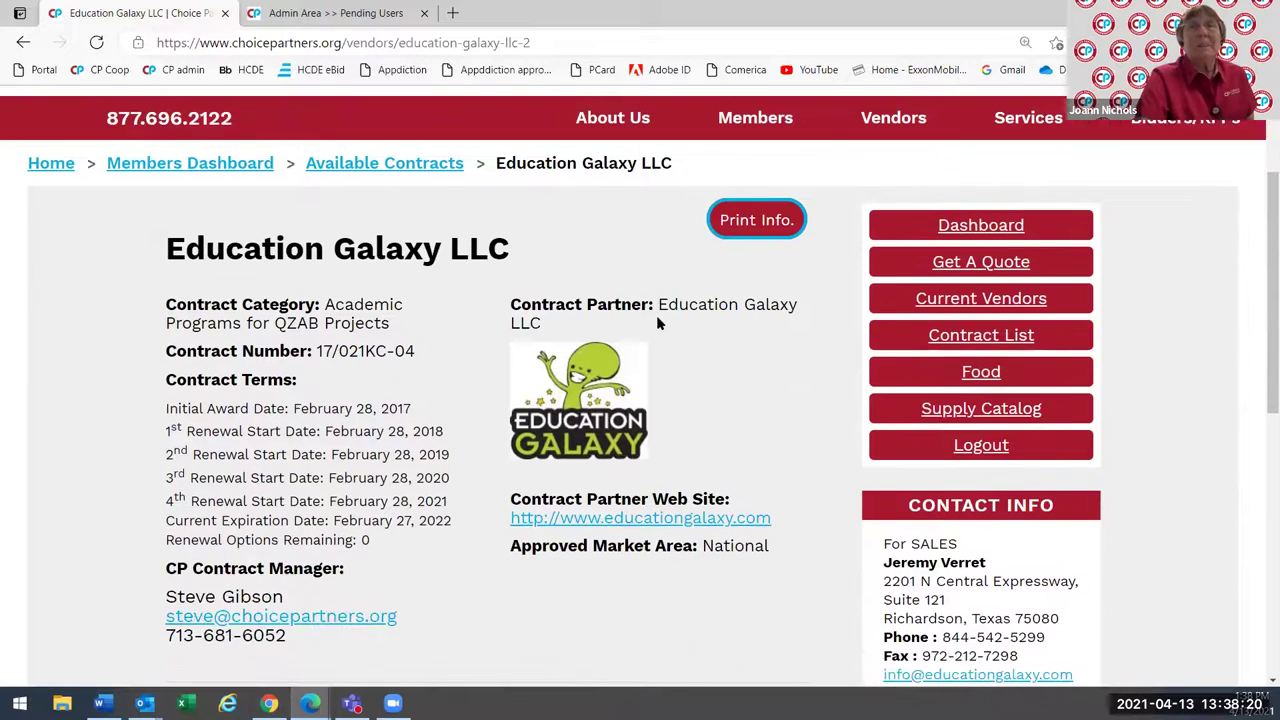
Go to the Contract List page, download the current contract list in Excel format and open the downloaded file
mouse_move(770, 113)
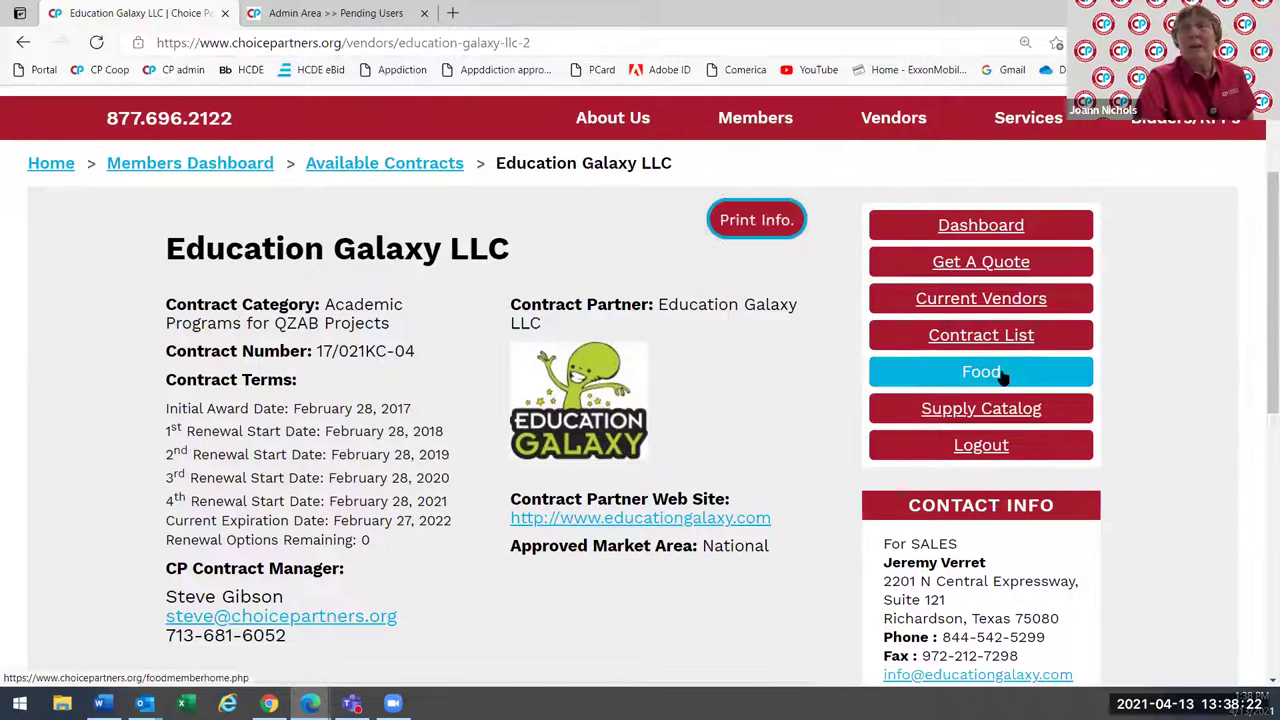
click(1003, 339)
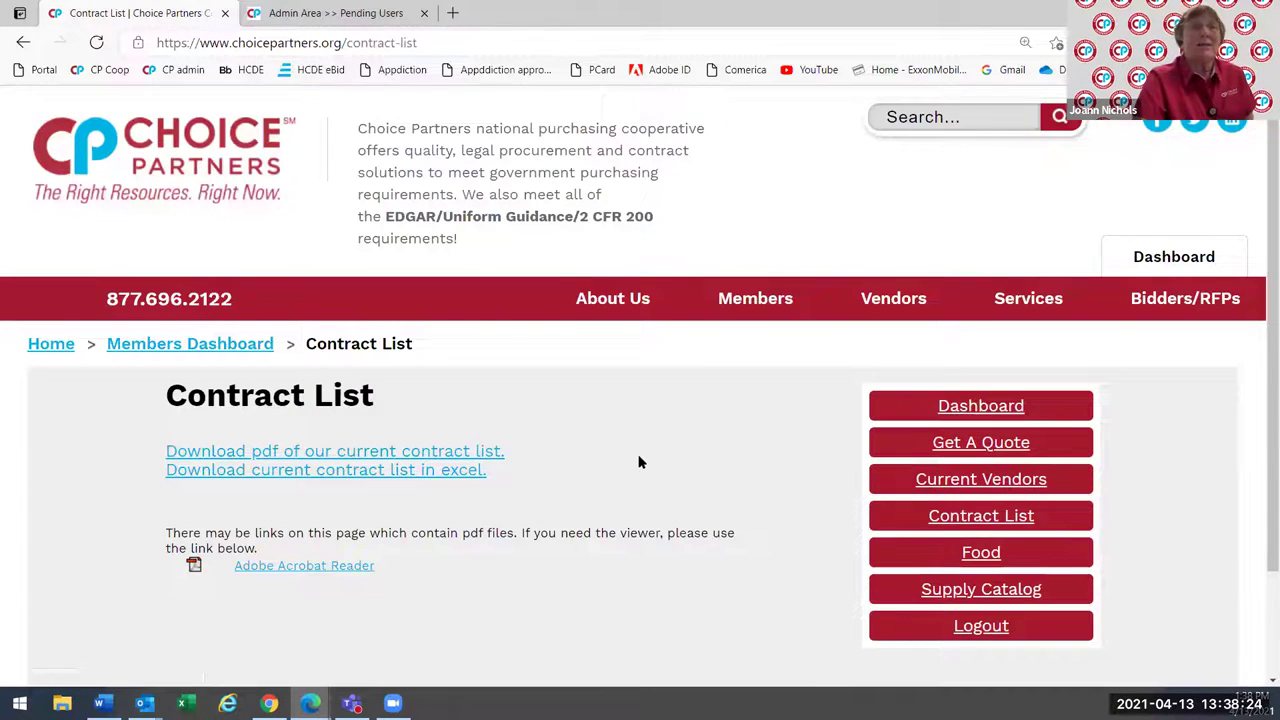
scroll(640, 460, down, 1)
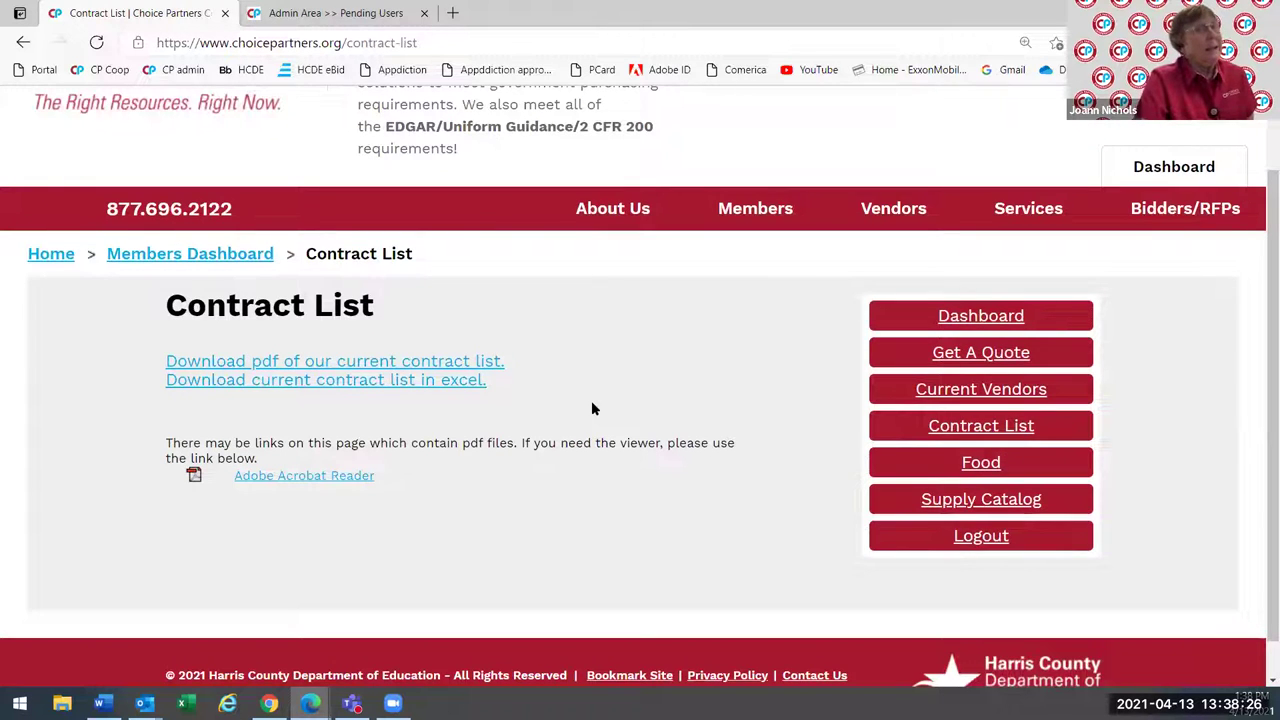
click(350, 380)
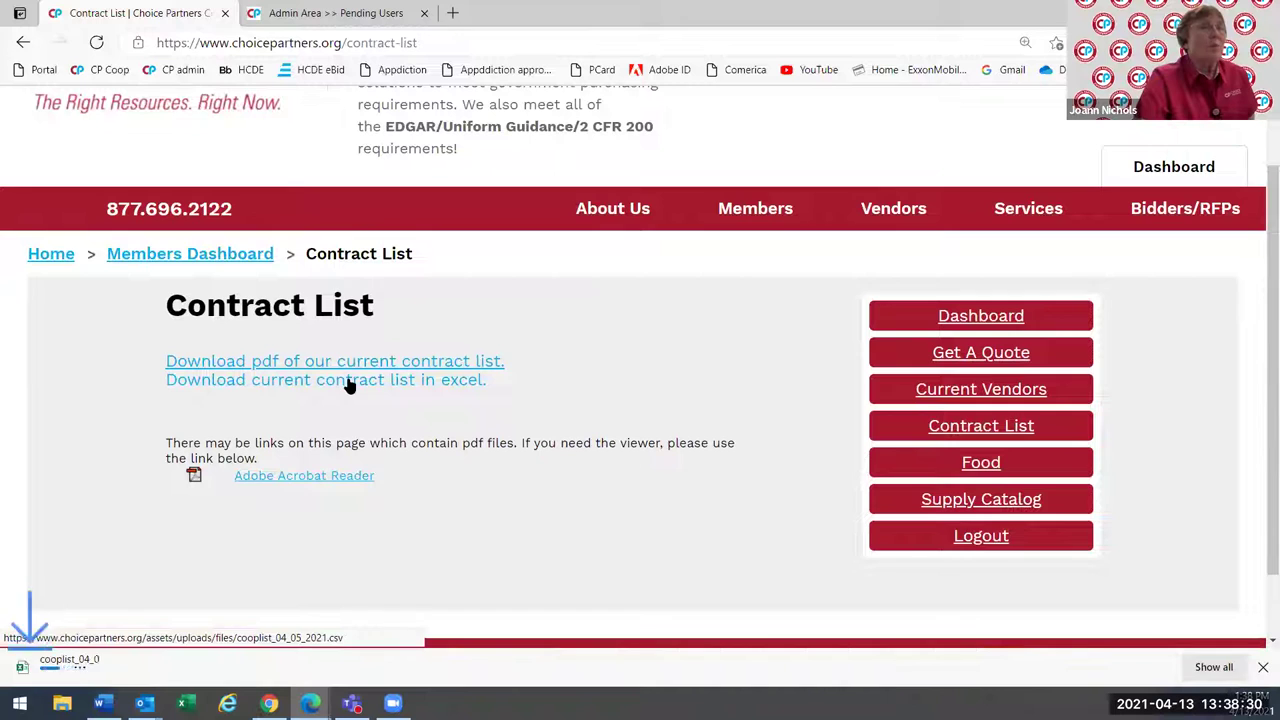
click(68, 673)
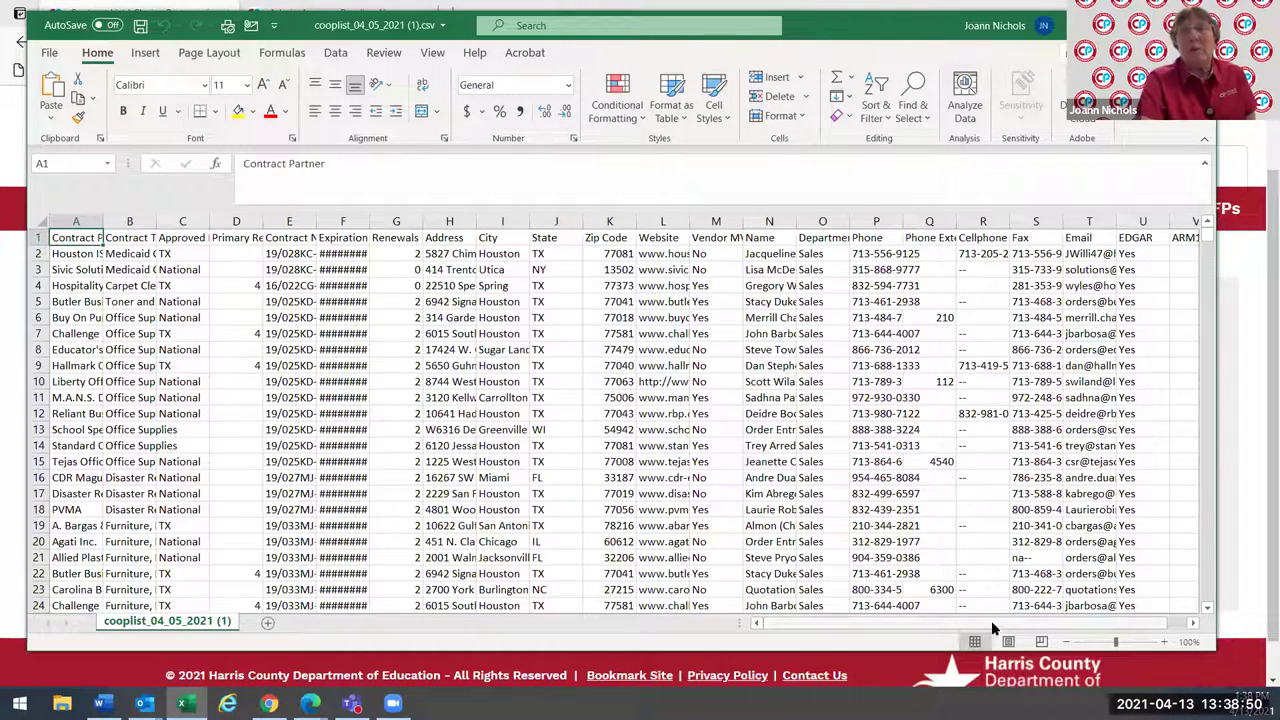
Look over the contract list's columns through ARM17/TDA and its vendor rows, and close the spreadsheet
scroll(1005, 626, right, 1)
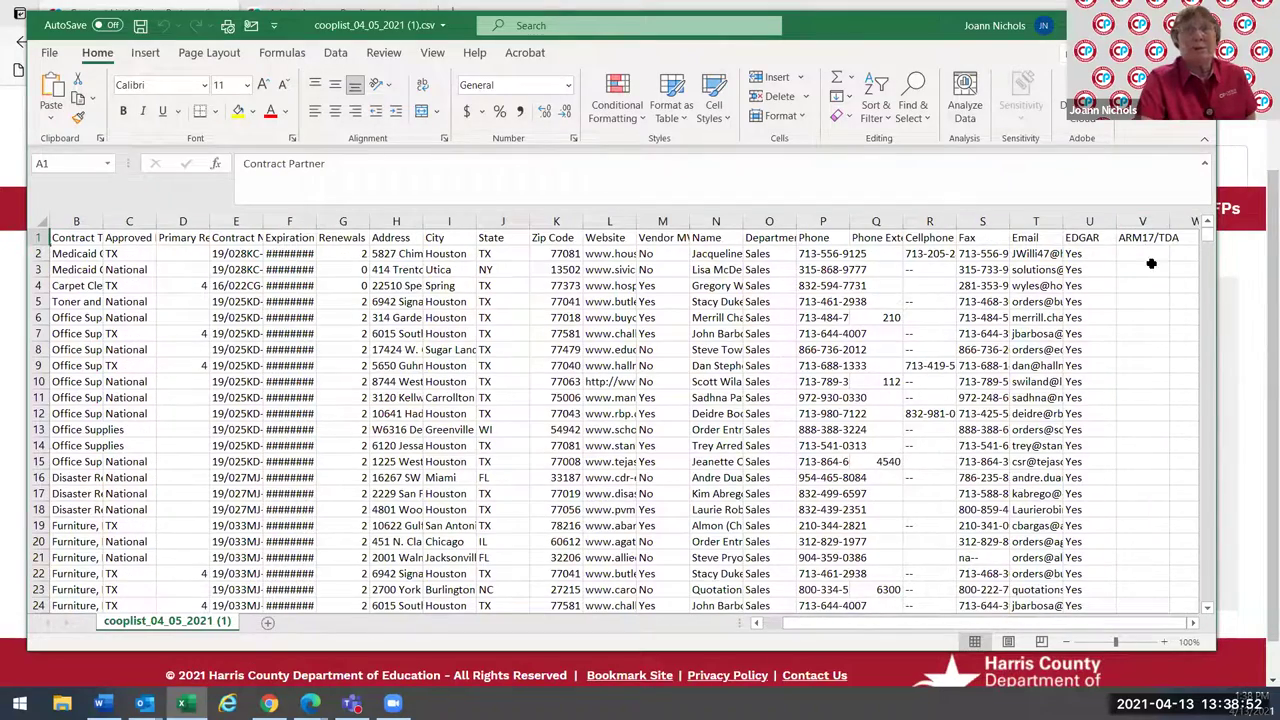
scroll(1131, 334, down, 9)
scroll(1111, 341, up, 6)
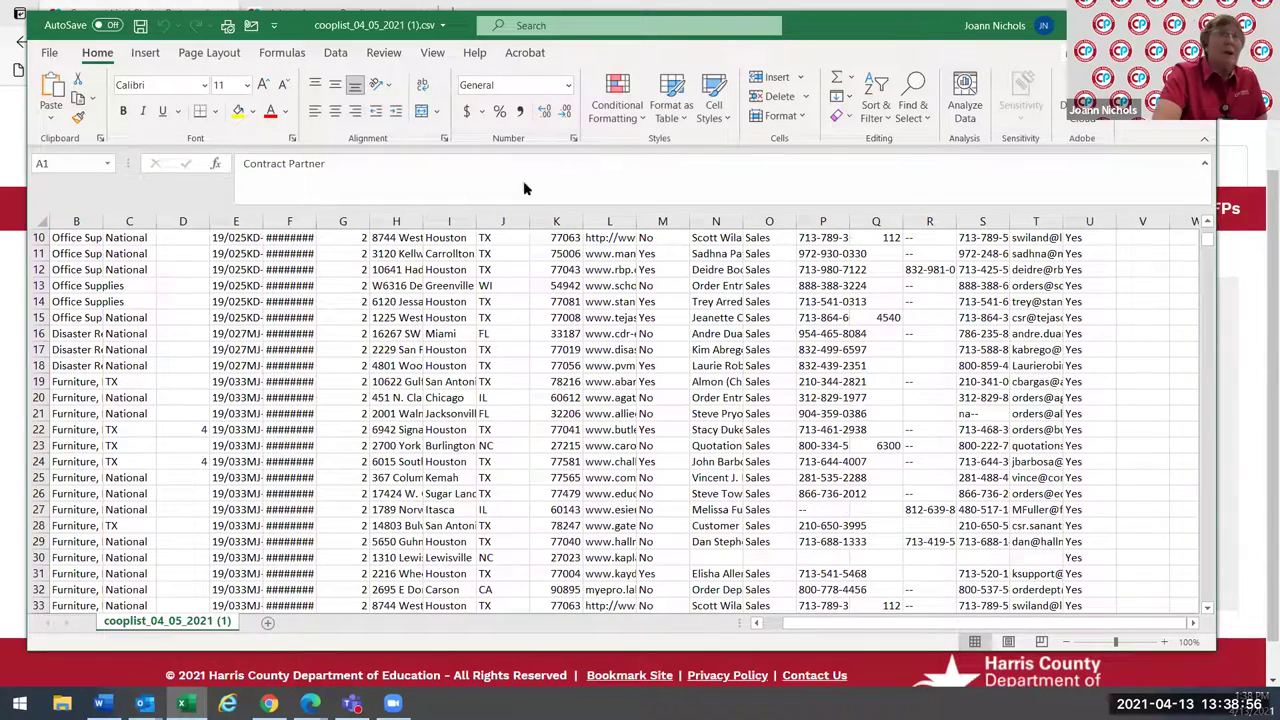
key(alt+F4)
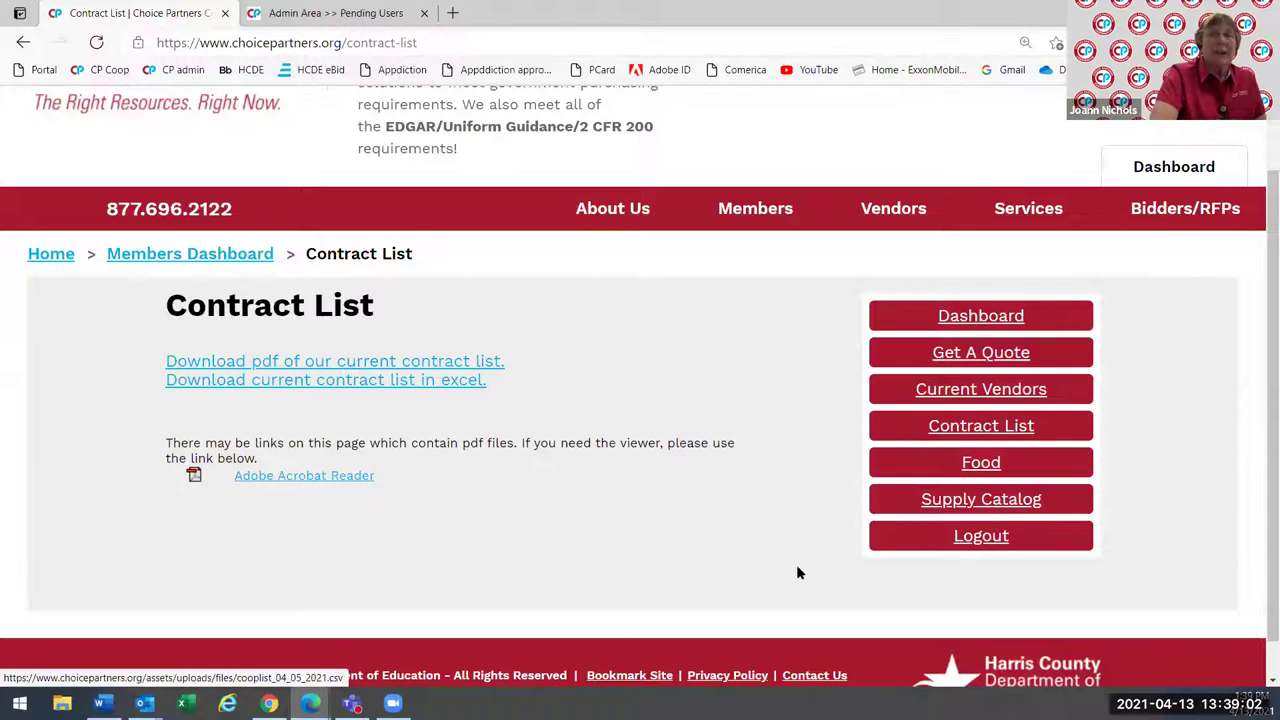
Open the Food Members Dashboard and review its member benefits and sections, such as Current Vendors, Commodity Processing and Pricing
click(988, 468)
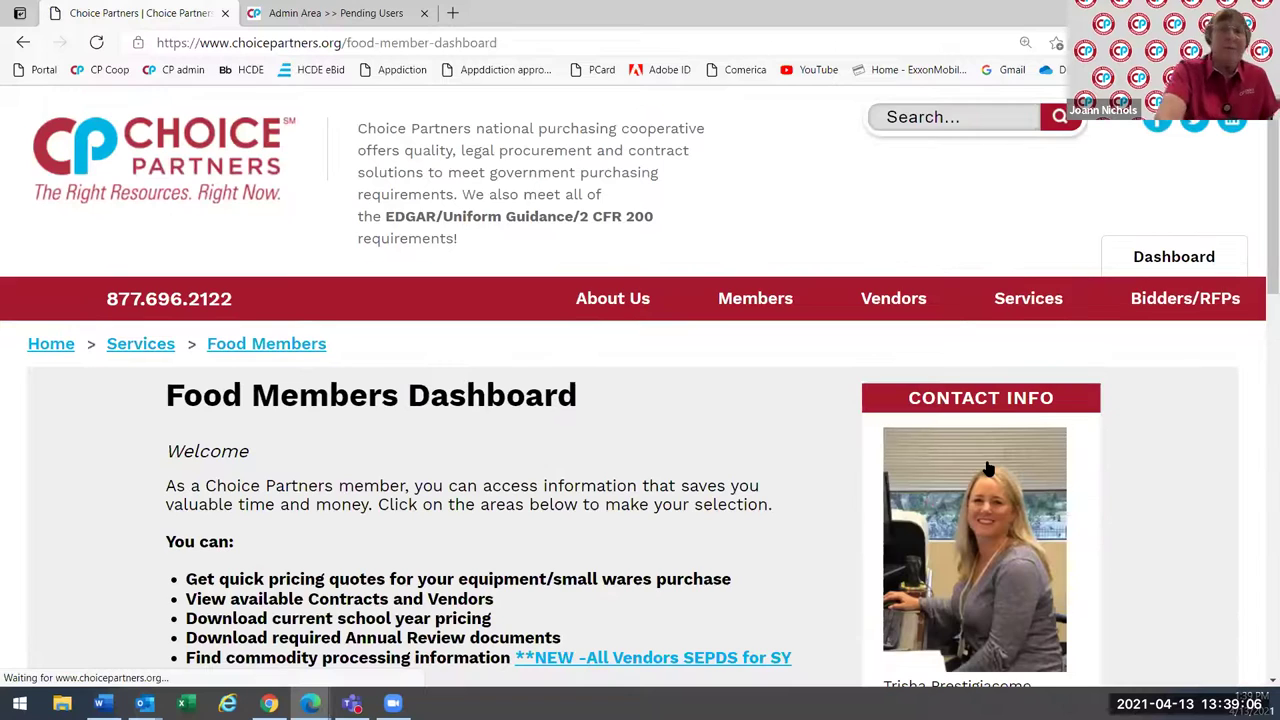
scroll(657, 510, down, 1)
scroll(665, 480, down, 2)
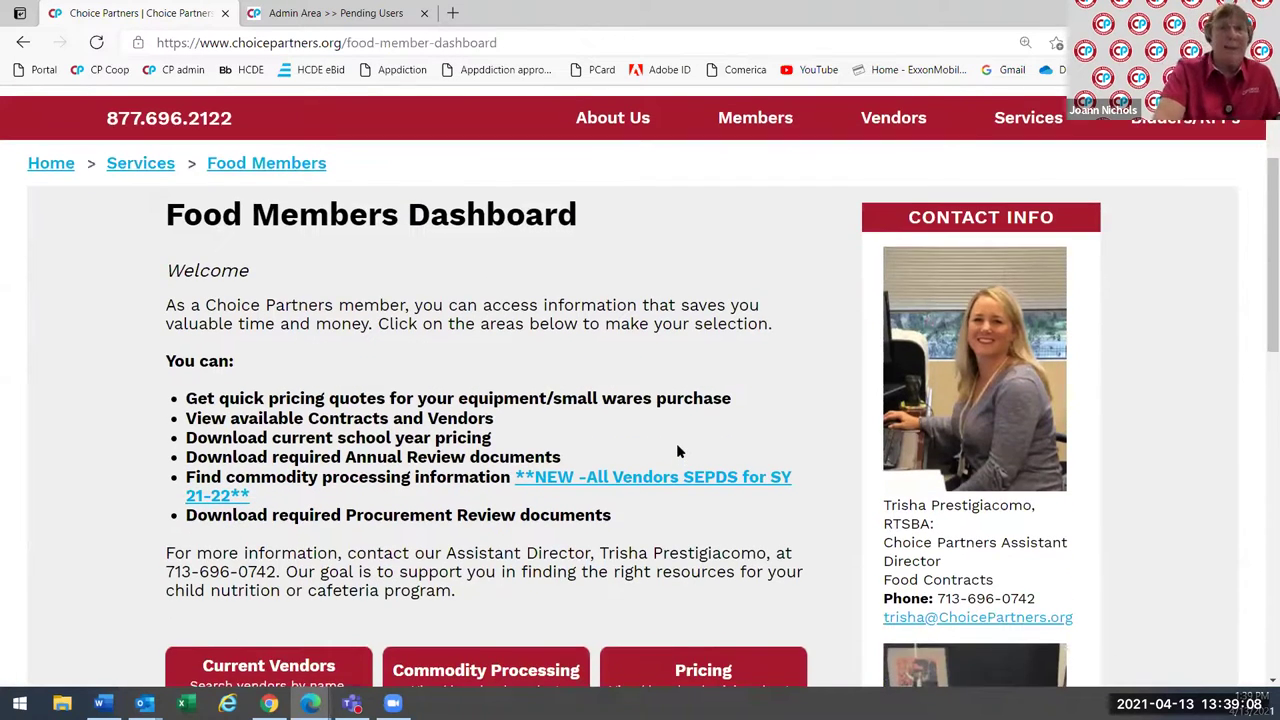
scroll(676, 443, down, 3)
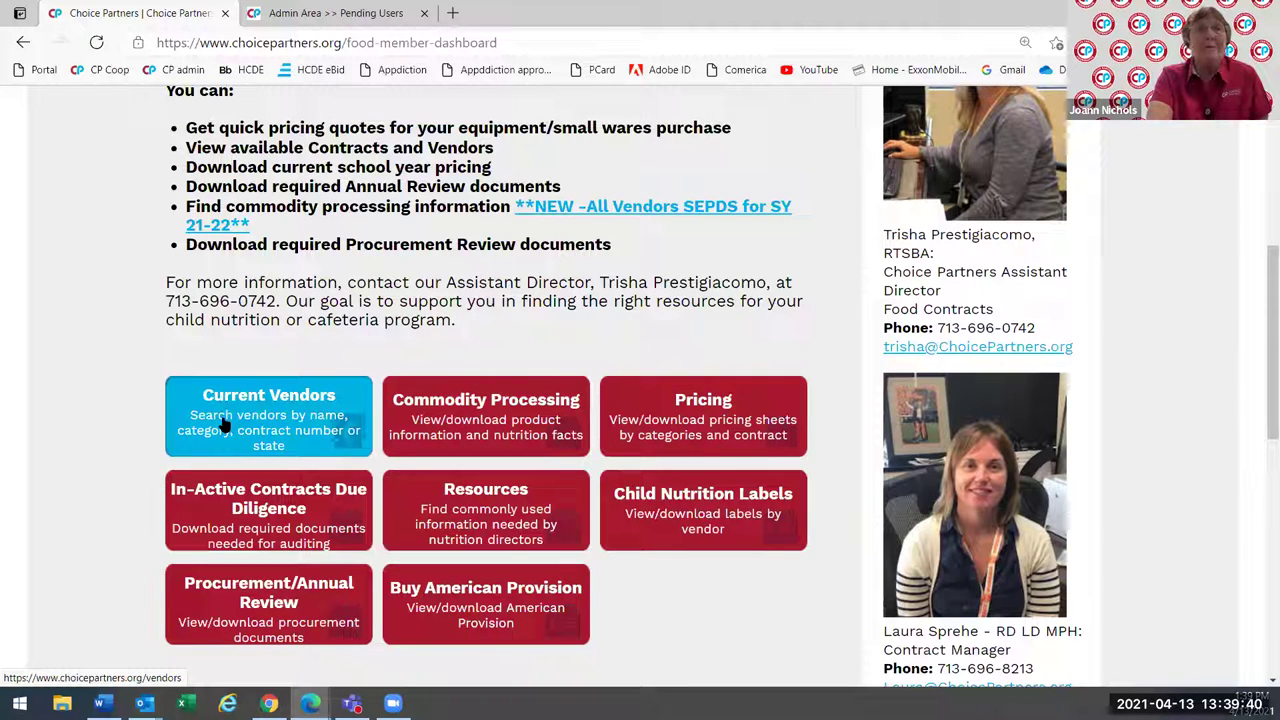
scroll(72, 383, up, 3)
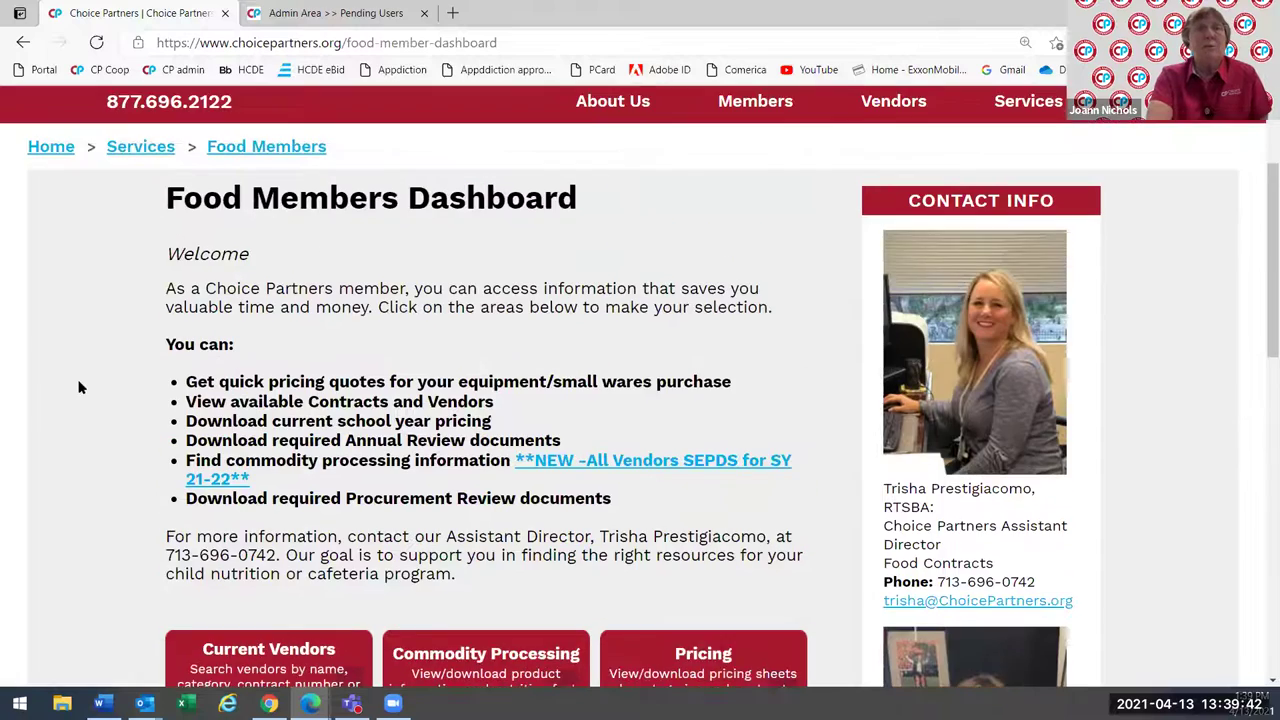
scroll(756, 363, down, 2)
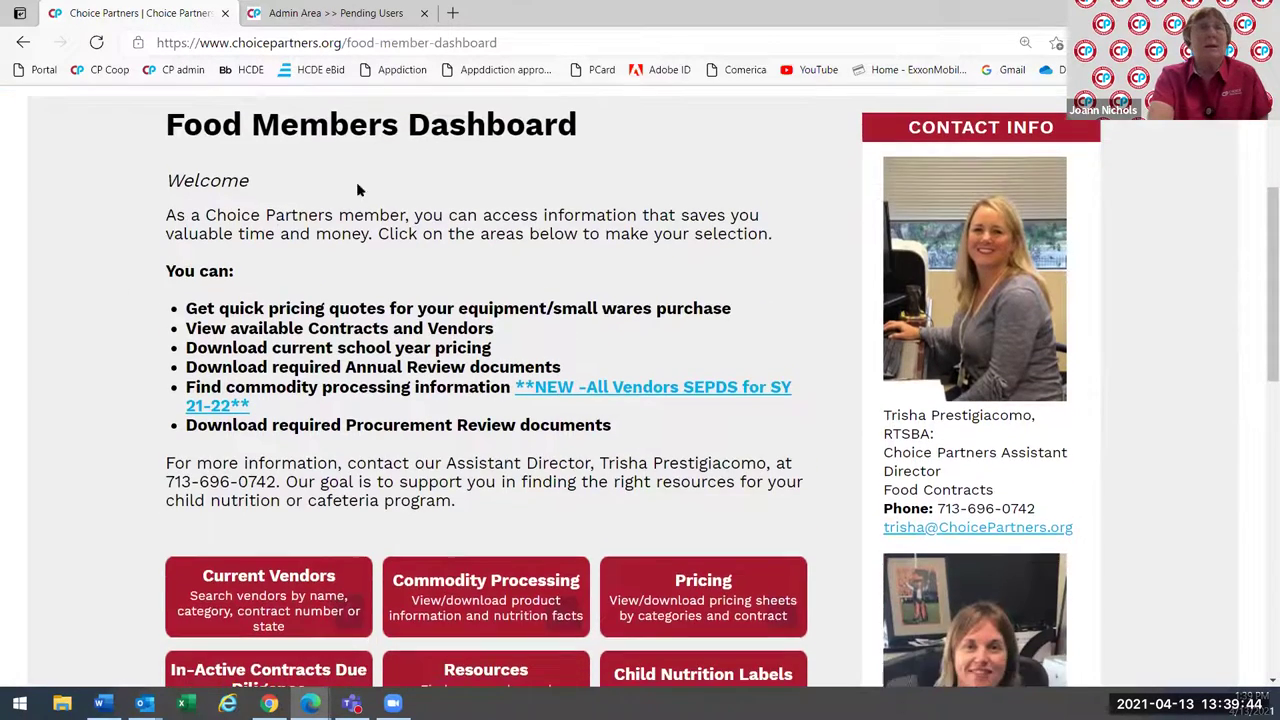
scroll(274, 214, up, 4)
Leave the Food Members Dashboard for the Supply Catalog and look through its product categories from Appliances to Technology
click(22, 44)
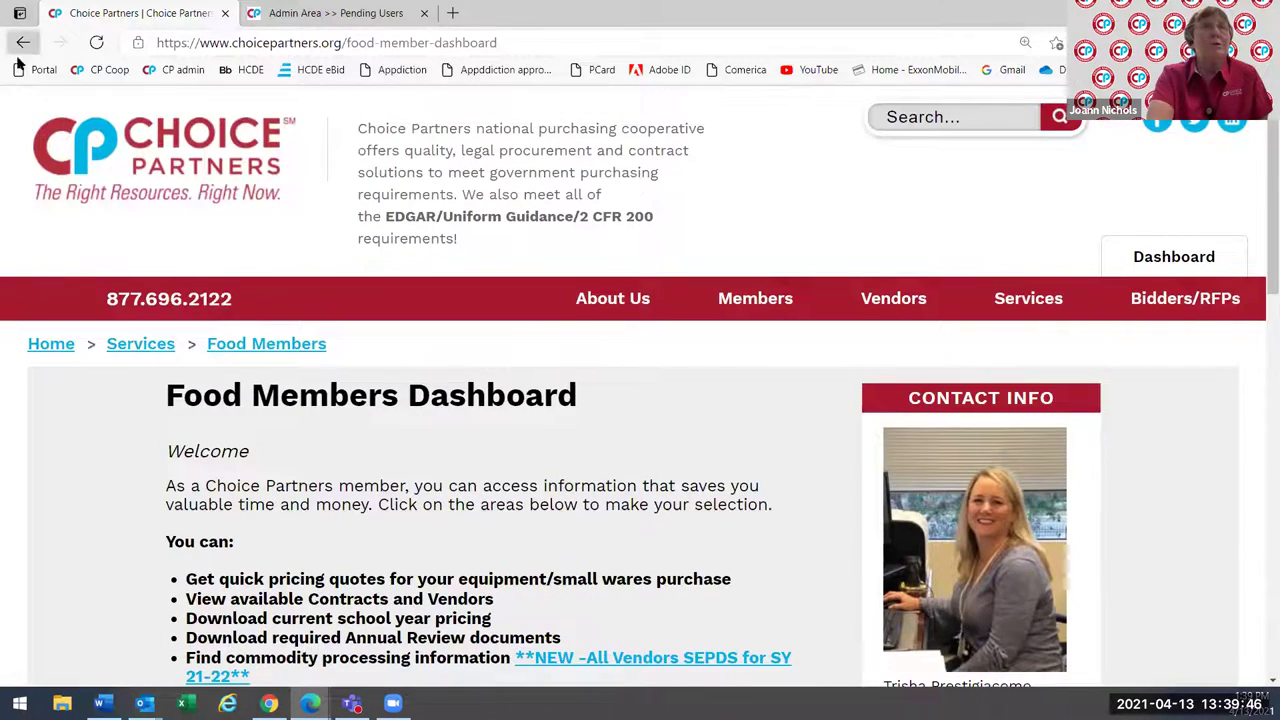
click(1005, 503)
scroll(651, 431, down, 2)
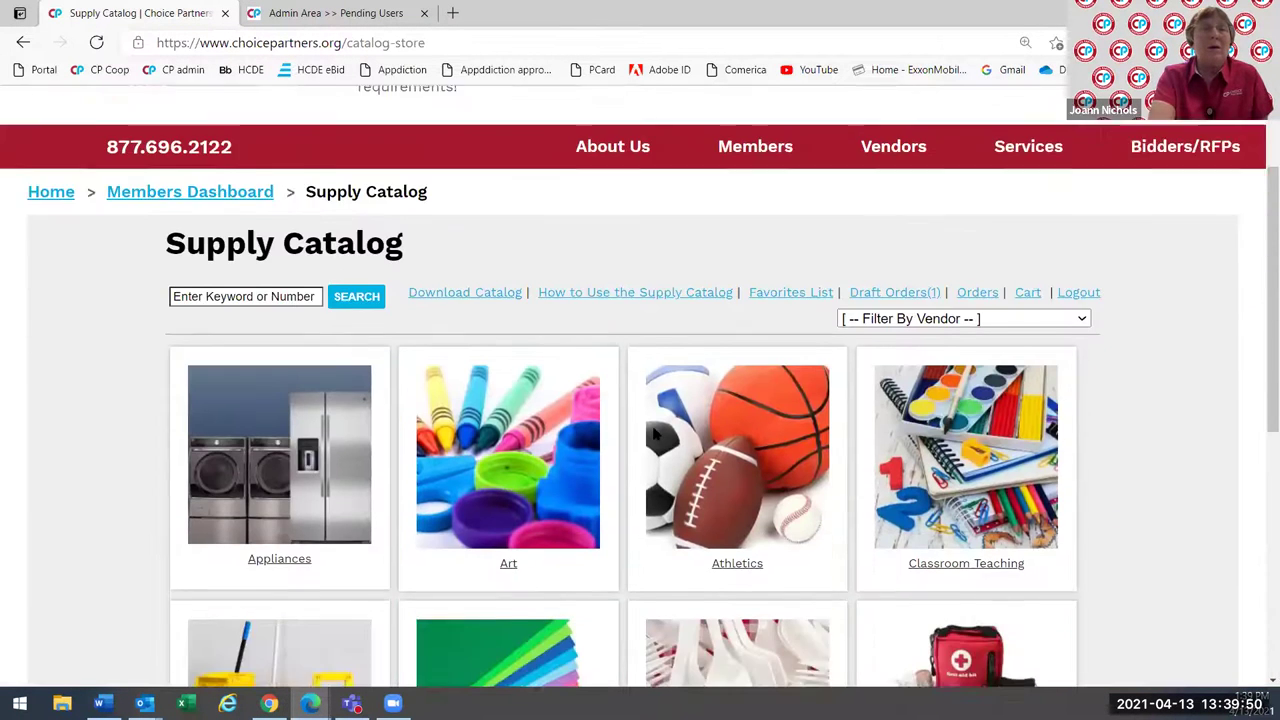
scroll(653, 434, down, 1)
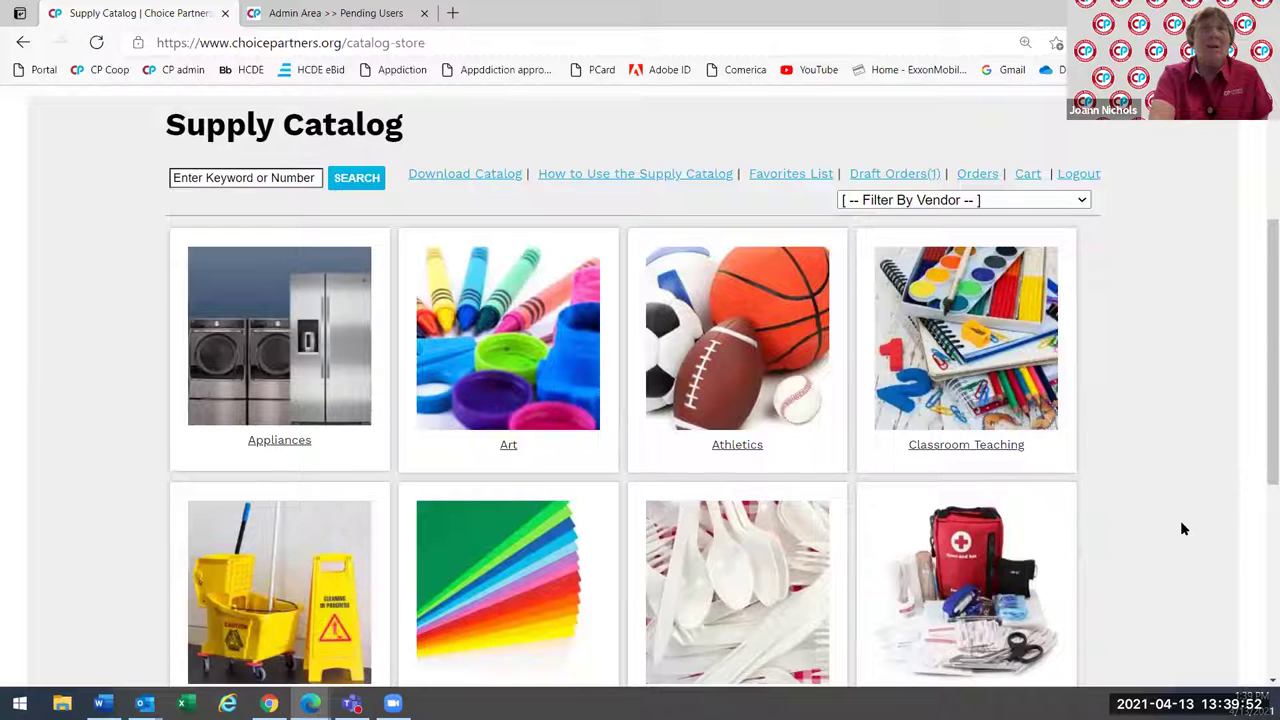
scroll(1180, 528, down, 2)
scroll(1177, 526, up, 1)
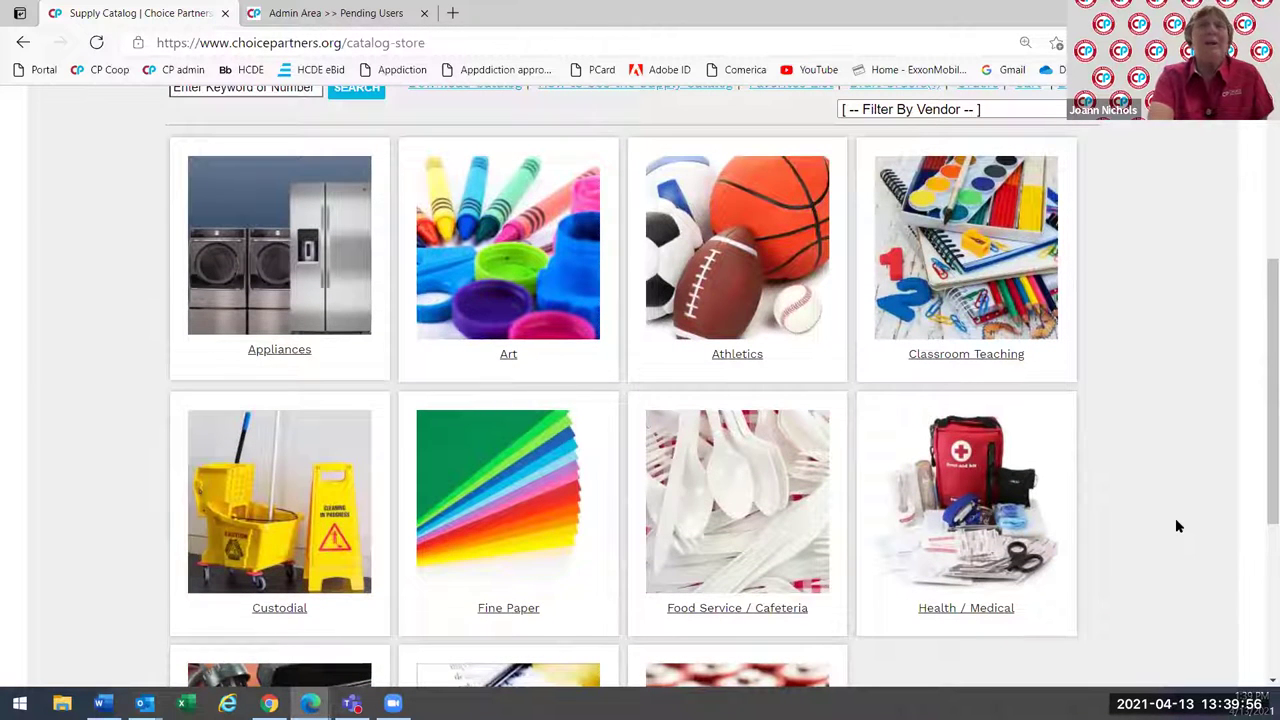
scroll(1177, 526, down, 1)
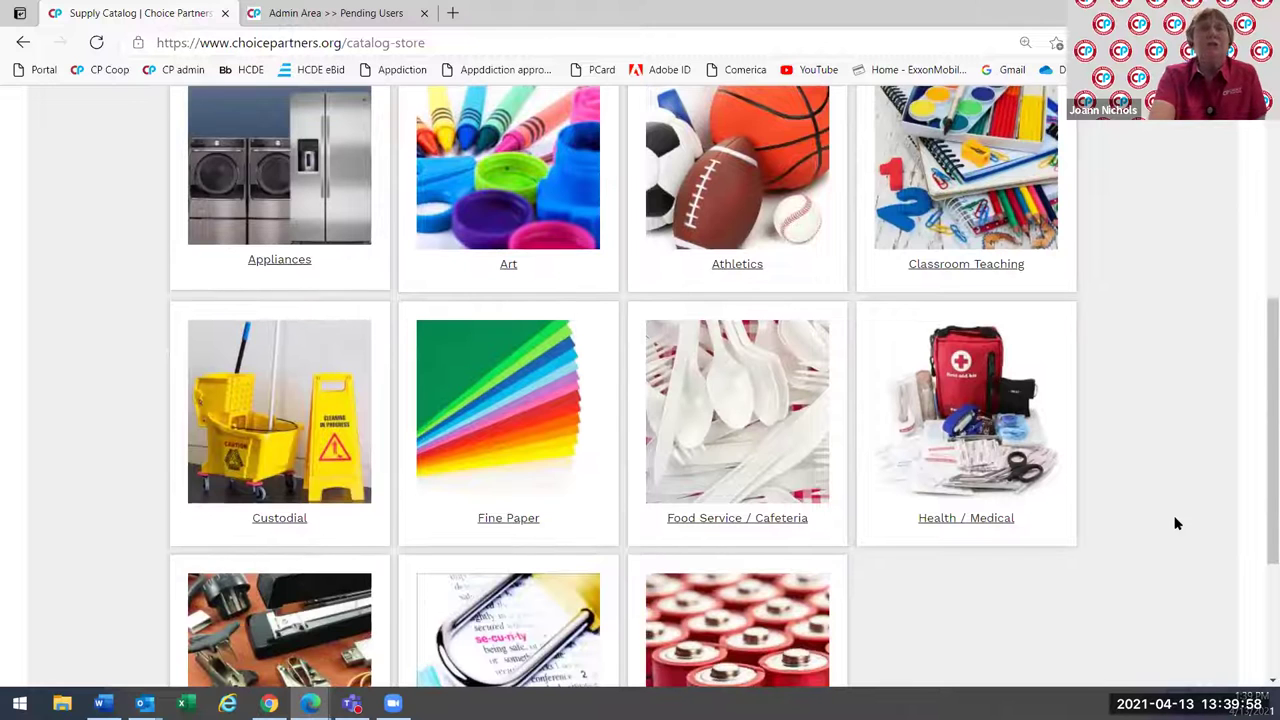
scroll(1177, 523, down, 1)
scroll(1177, 523, up, 1)
scroll(1177, 523, down, 1)
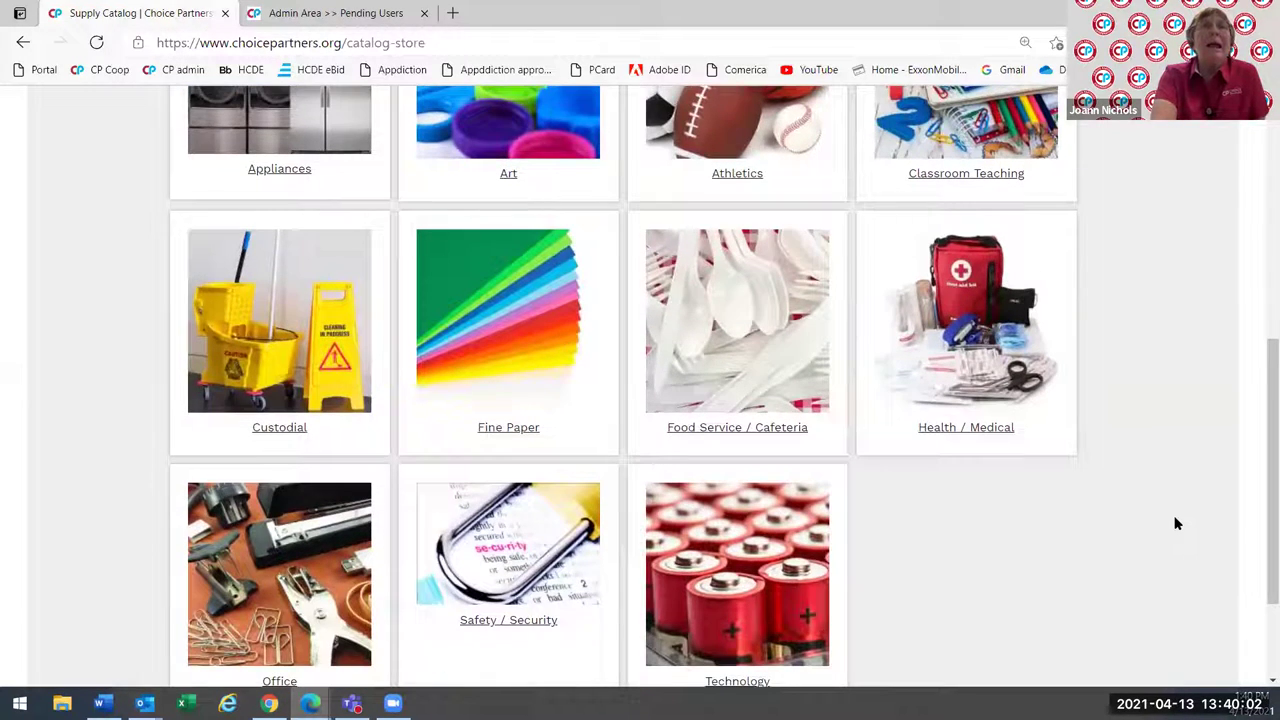